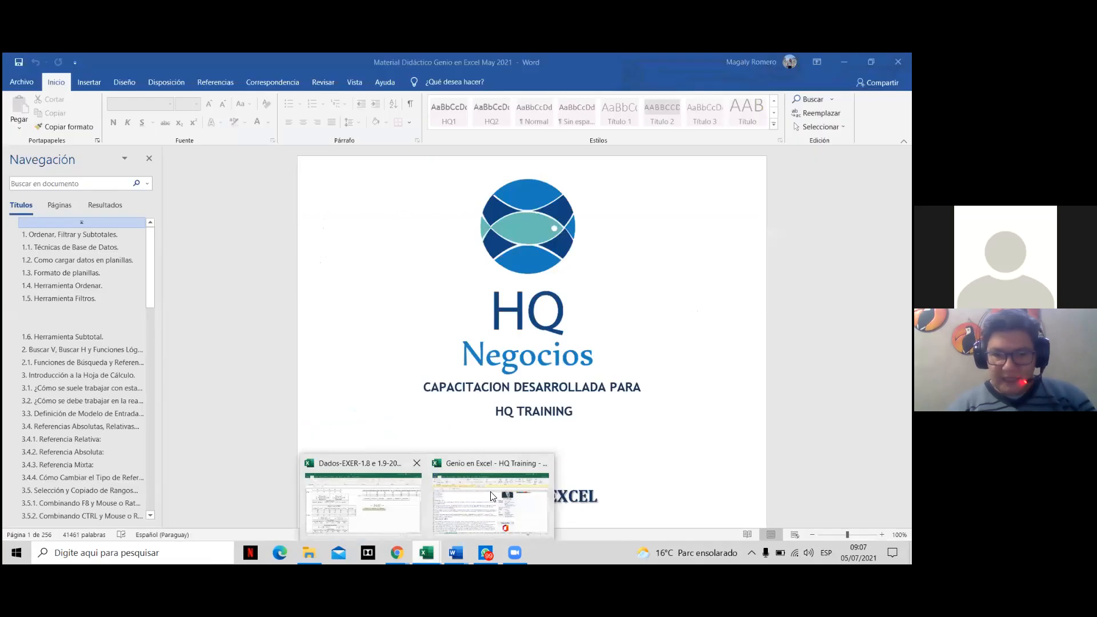
Switch to the Genio en Excel - HQ Training workbook in Excel and enable its blocked content.
left_click(375, 458)
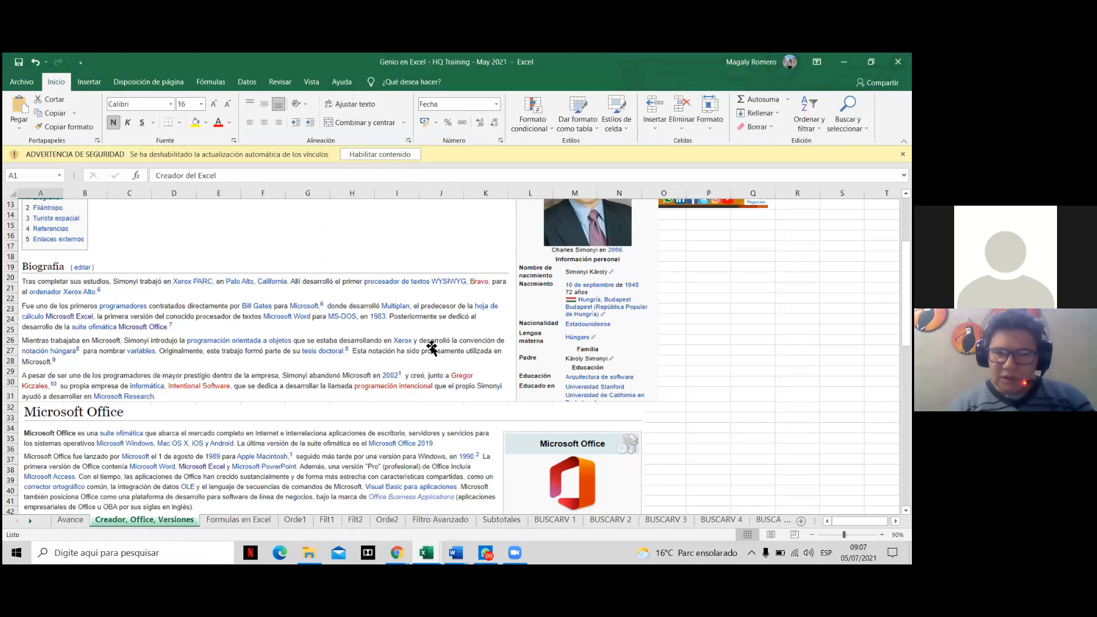
scroll(431, 348, "up", 4)
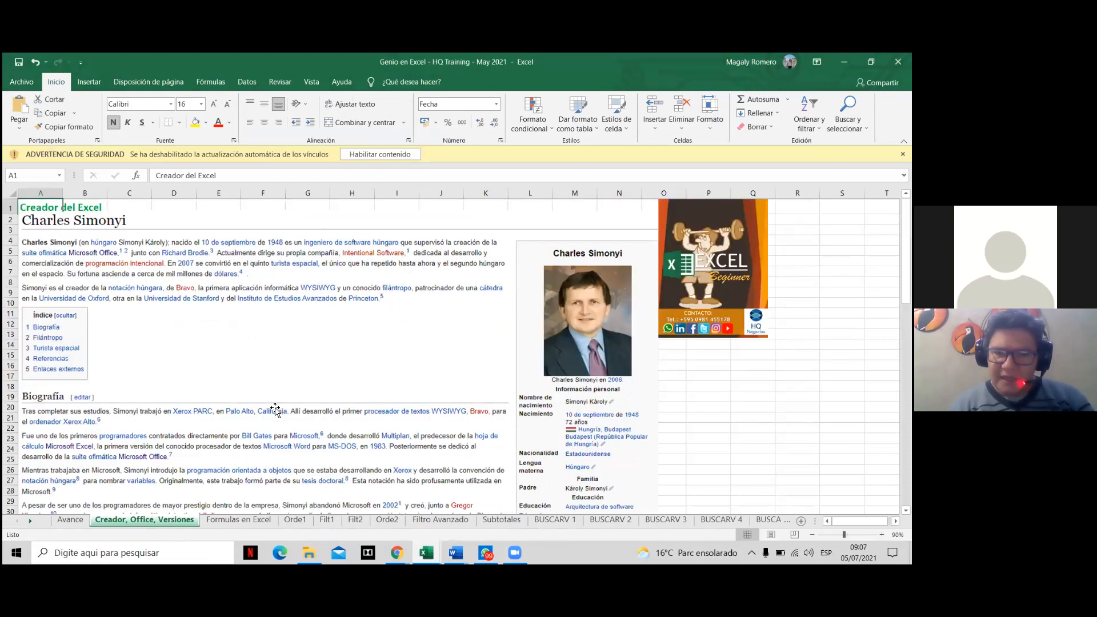
scroll(275, 405, "down", 6)
left_click(370, 155)
left_click(426, 338)
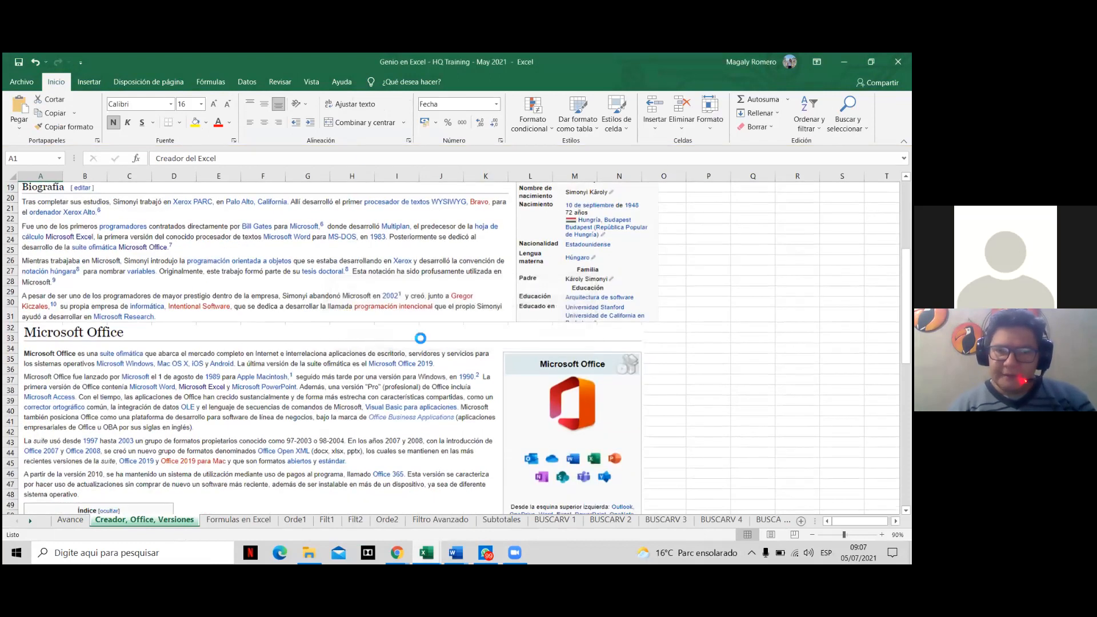
scroll(202, 273, "up", 2)
scroll(324, 378, "up", 4)
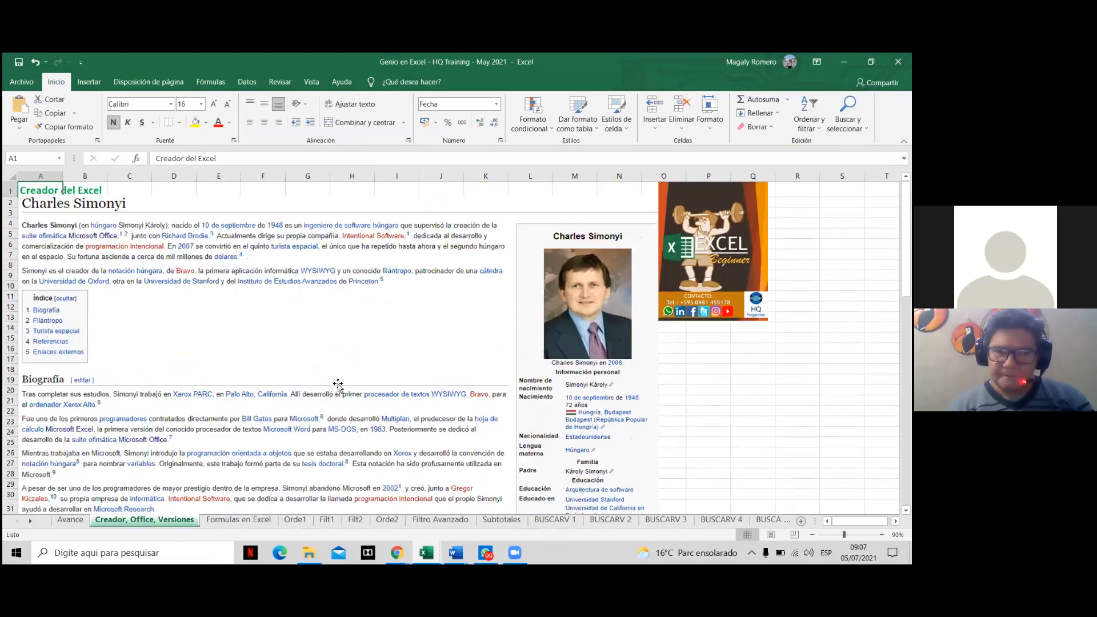
Open the Formulas en Excel sheet and set its zoom to 80%.
left_click(246, 521)
scroll(320, 424, "up", 2)
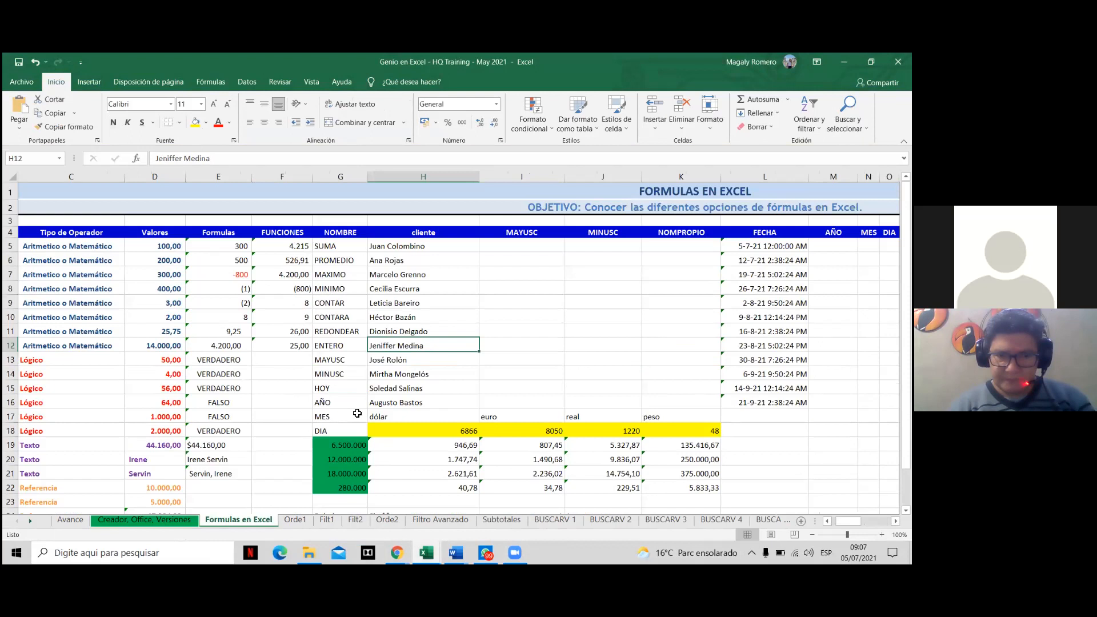
scroll(304, 343, "down", 3)
scroll(304, 344, "up", 3)
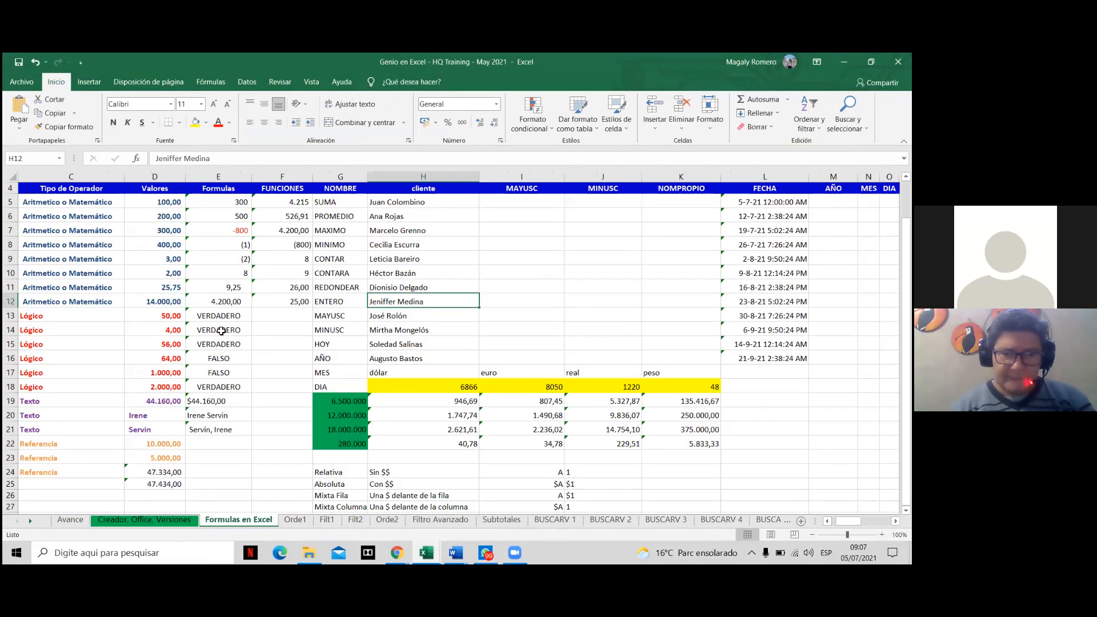
left_click(291, 520)
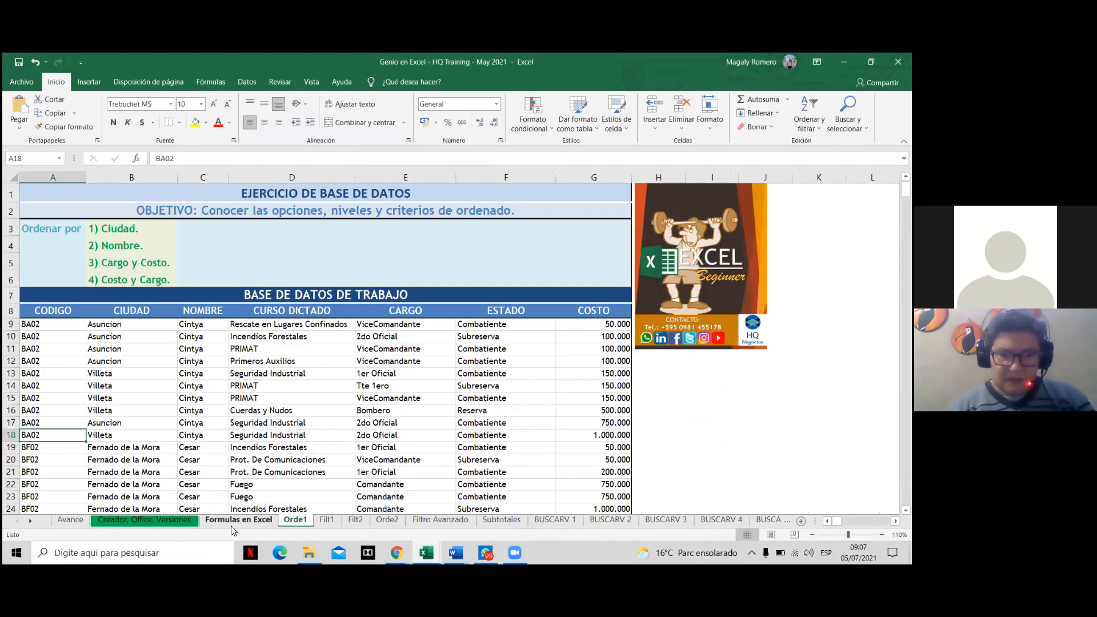
left_click(235, 520)
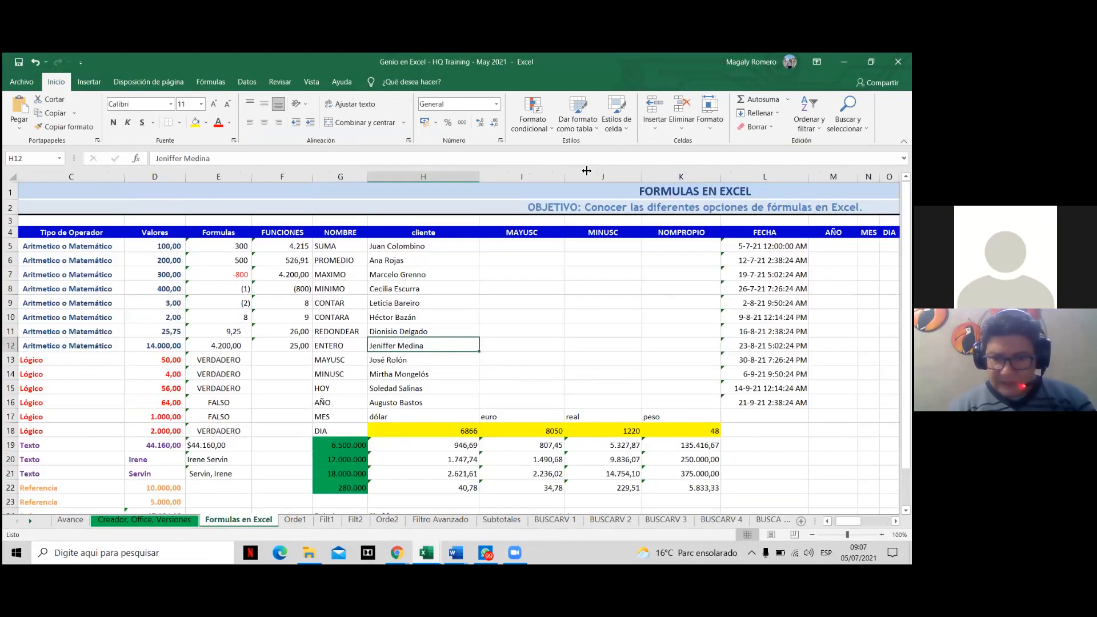
left_click(812, 535)
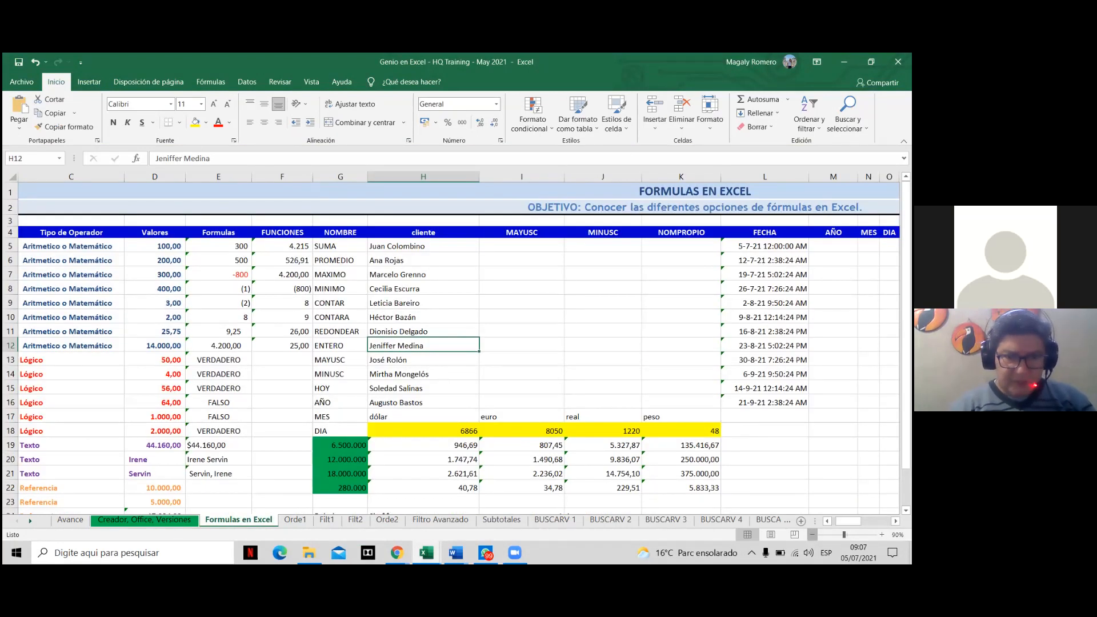
left_click(813, 535)
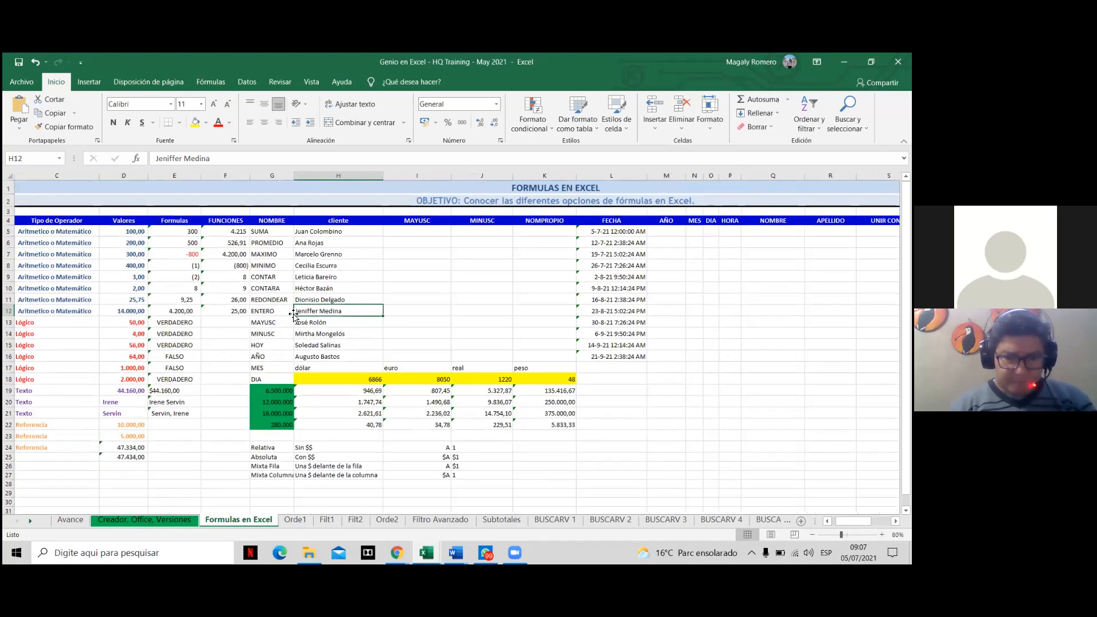
Look over the operator types and values, moving back to column A to reveal the operator symbols and names.
left_click(405, 301)
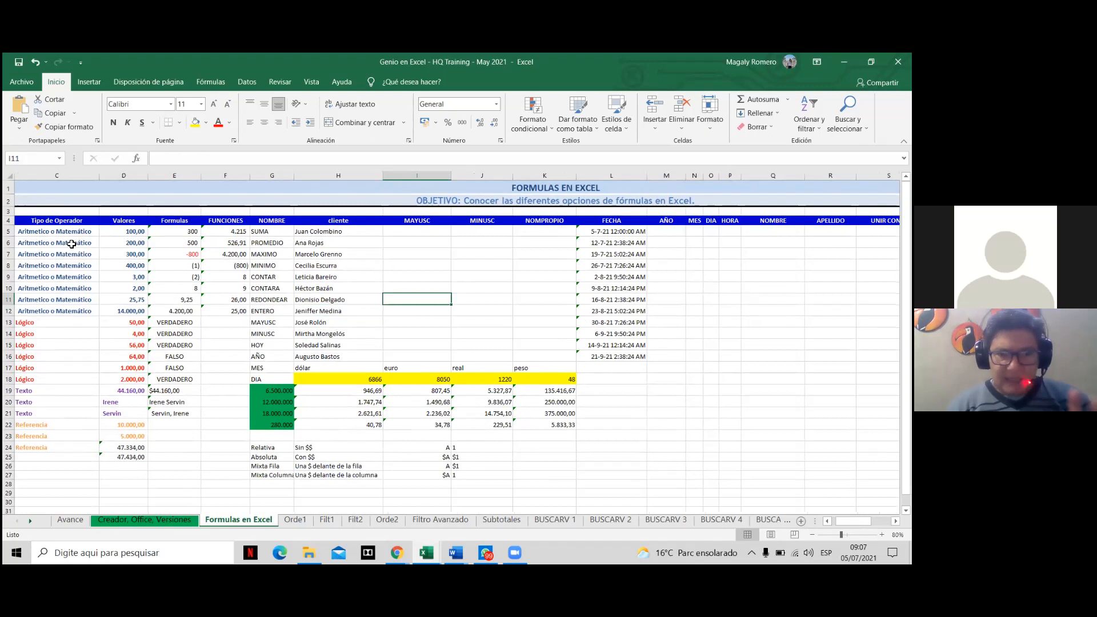
left_click(91, 244)
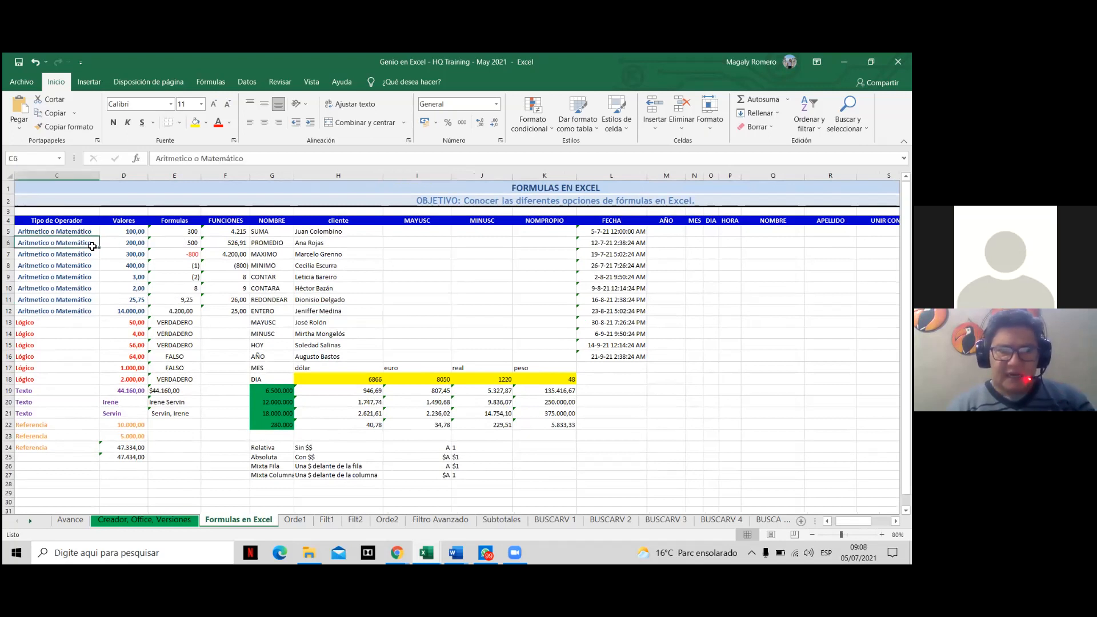
left_click(116, 231)
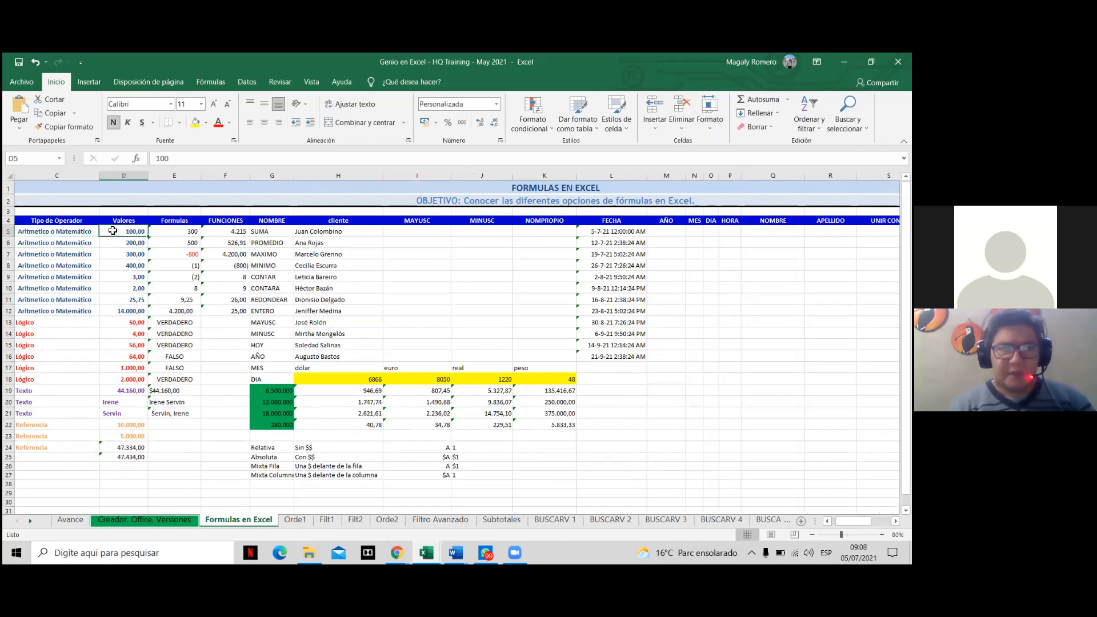
left_click(75, 232)
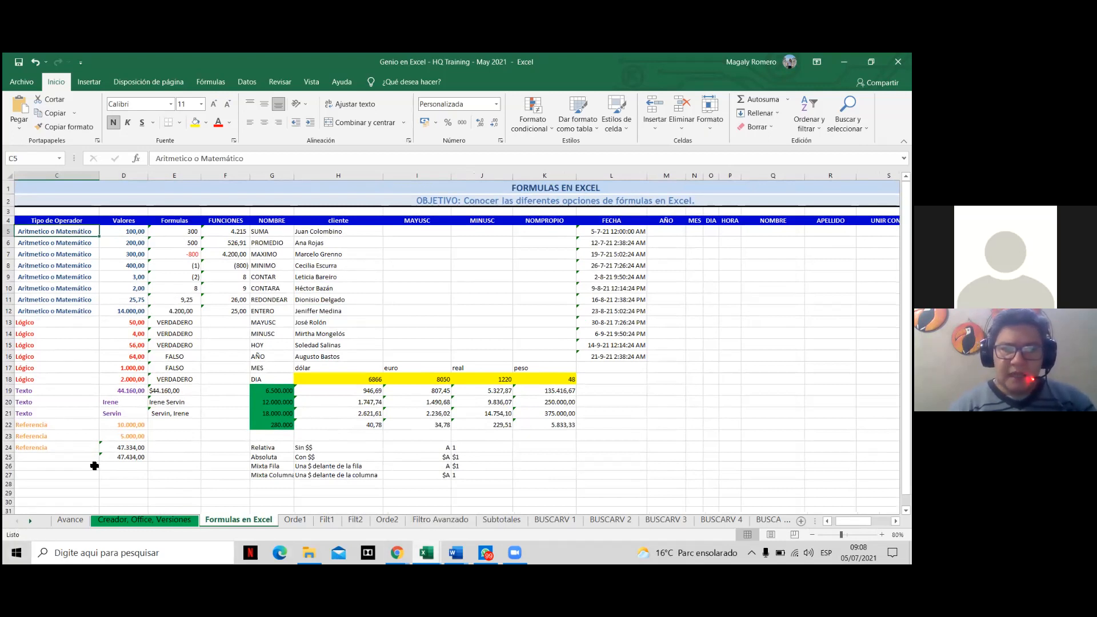
left_click(158, 465)
key("Left")
key("Left")
key("Left")
key("Left")
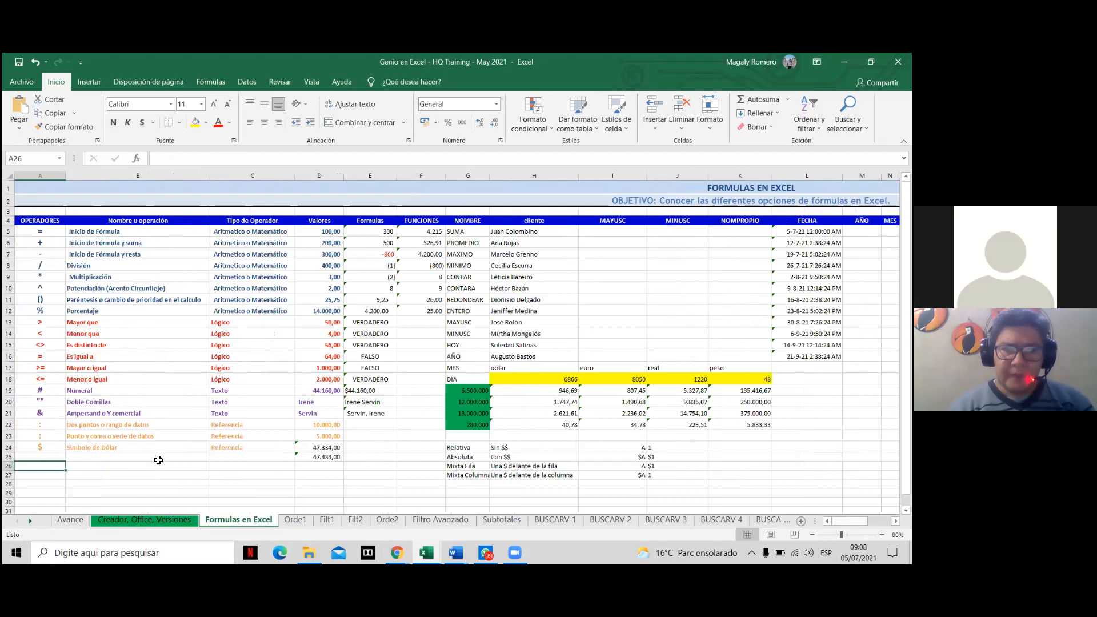
Examine the arithmetic operators in rows 5 to 7, including their names, values and the formulas in E6 and E7.
left_click(46, 234)
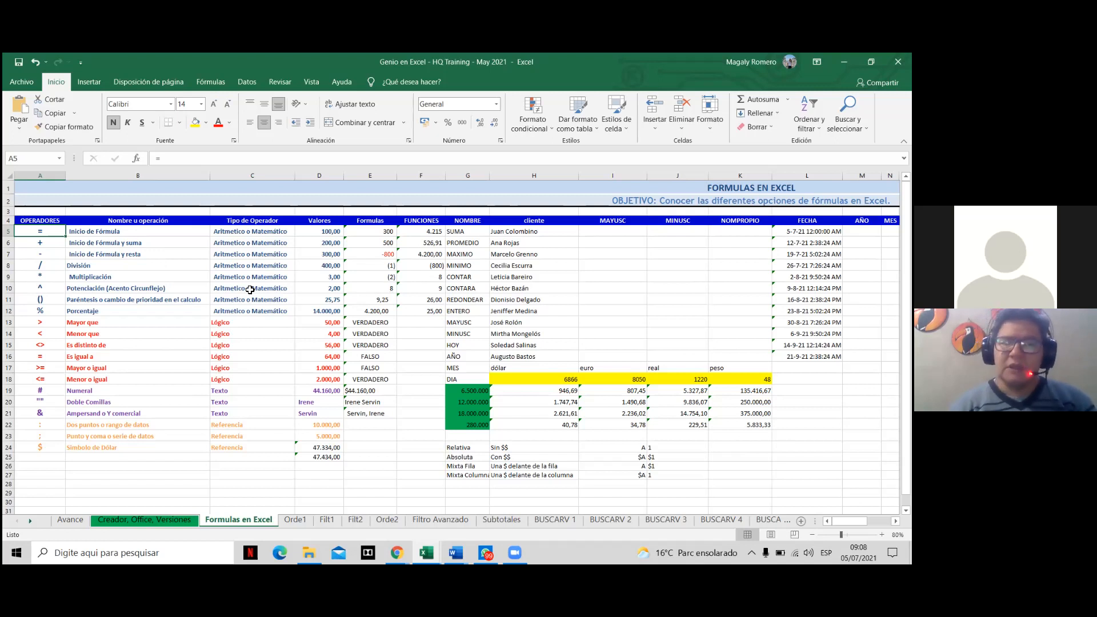
left_click(331, 244)
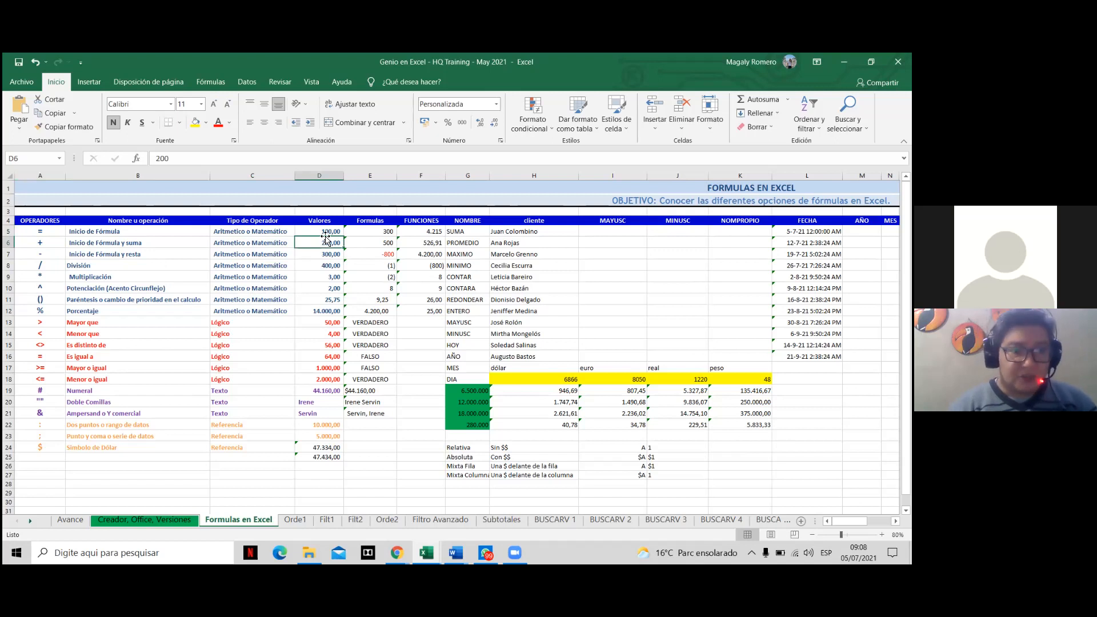
left_click(270, 244)
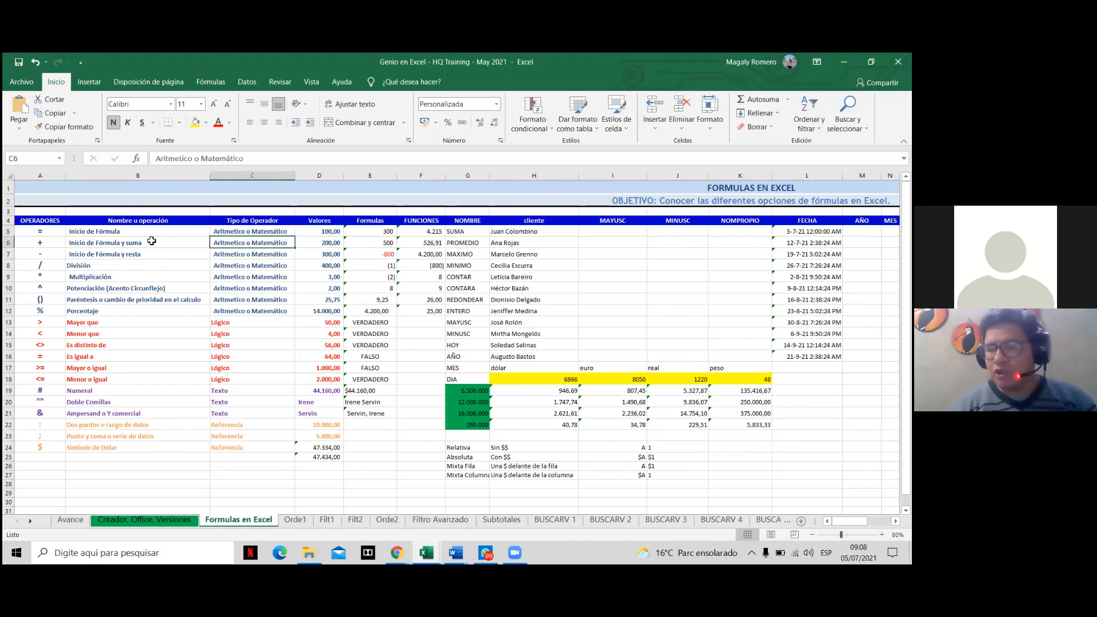
left_click(143, 244)
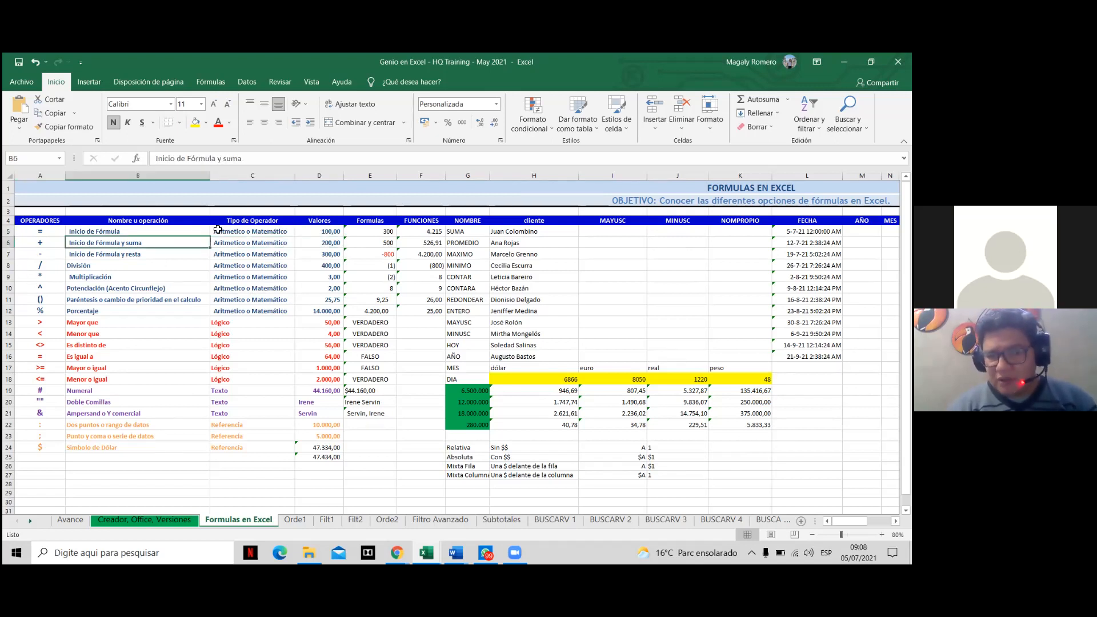
left_click_drag(364, 255, 366, 247)
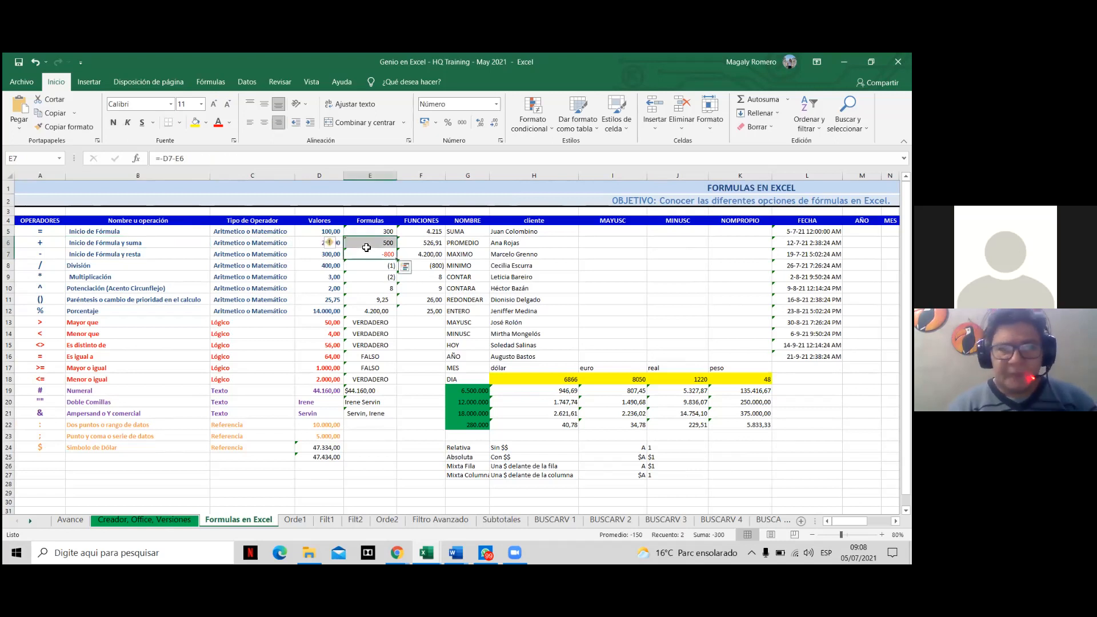
left_click(366, 244)
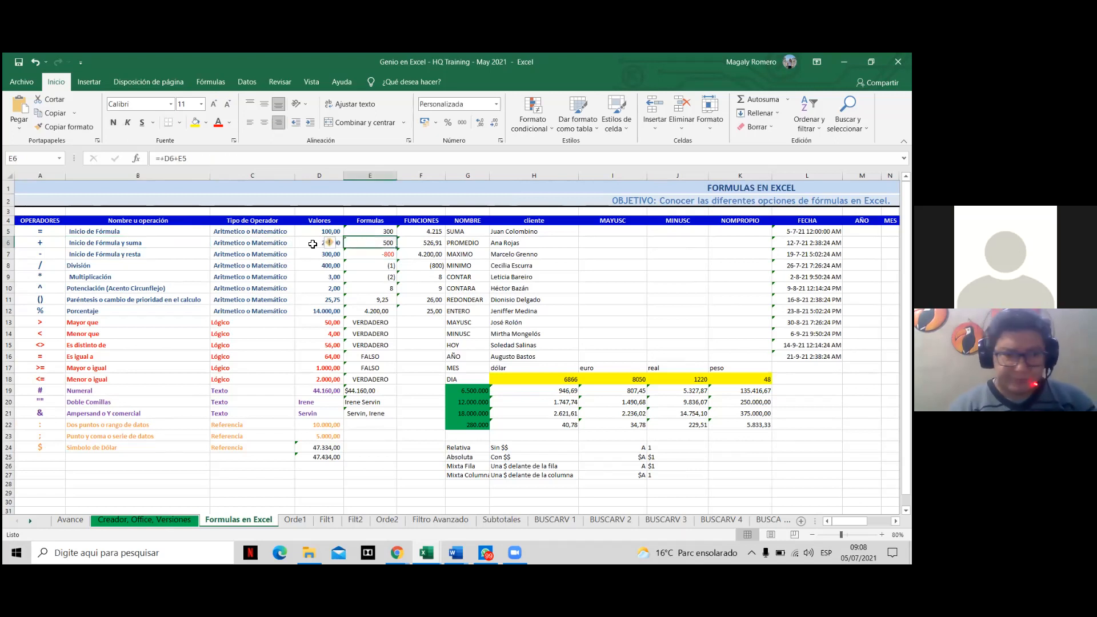
Examine the logical operator Mayor que in row 13, from its symbol and name to its type and value.
left_click(61, 324)
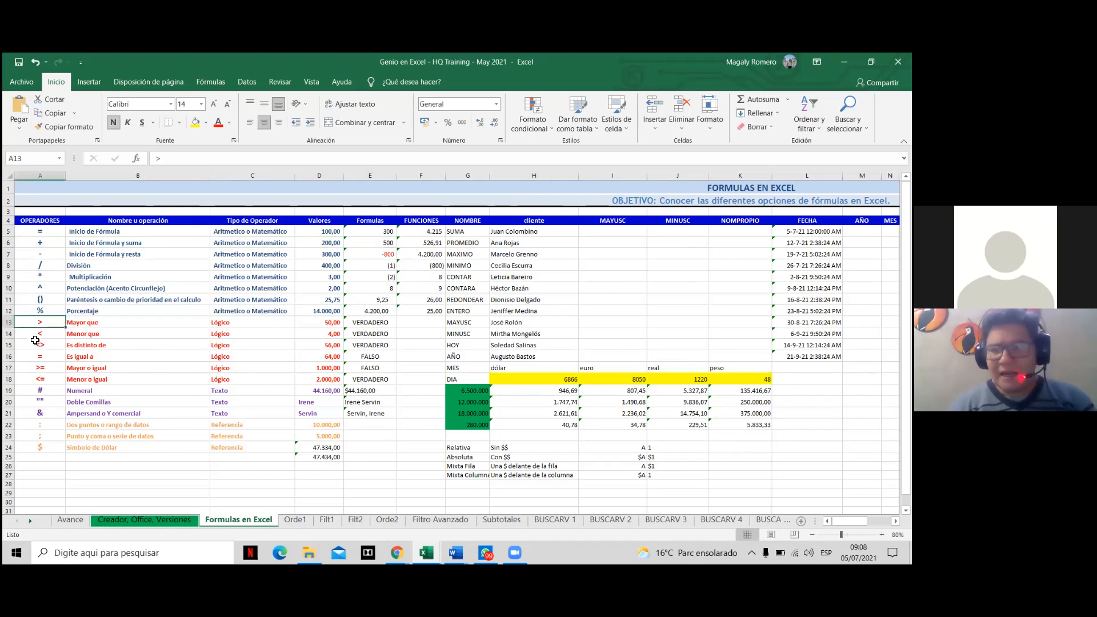
left_click(115, 325)
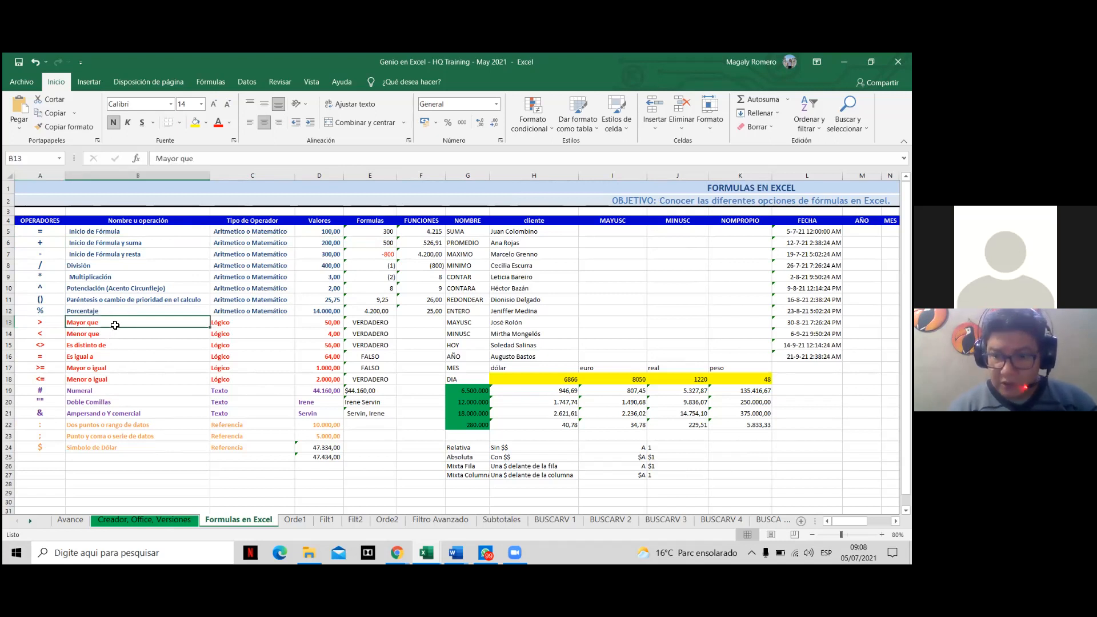
left_click(245, 327)
left_click(305, 329)
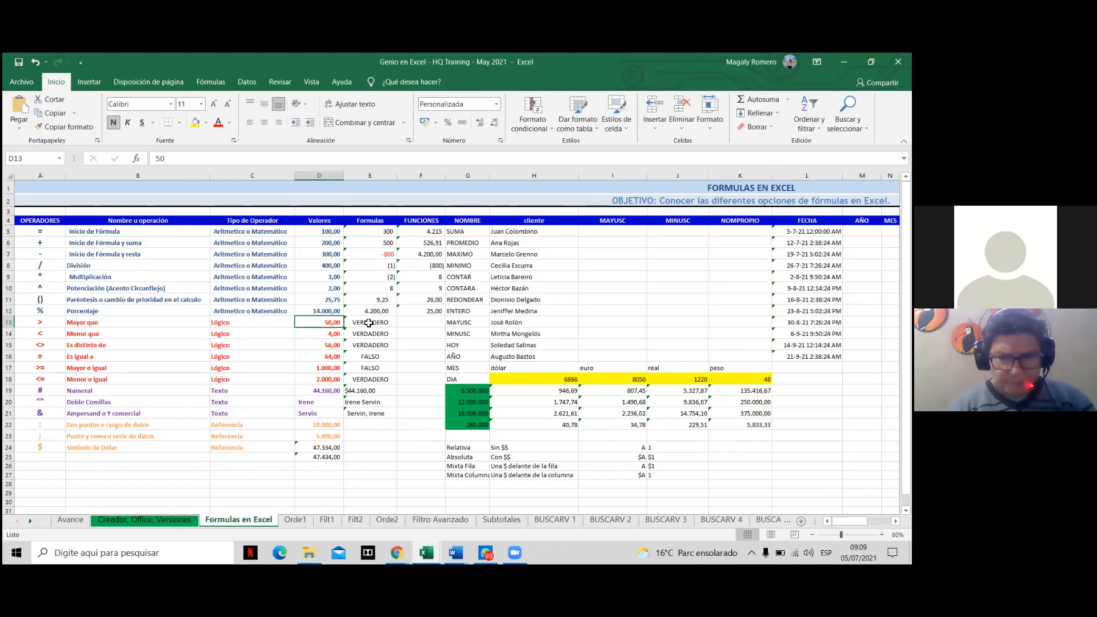
mouse_move(485, 553)
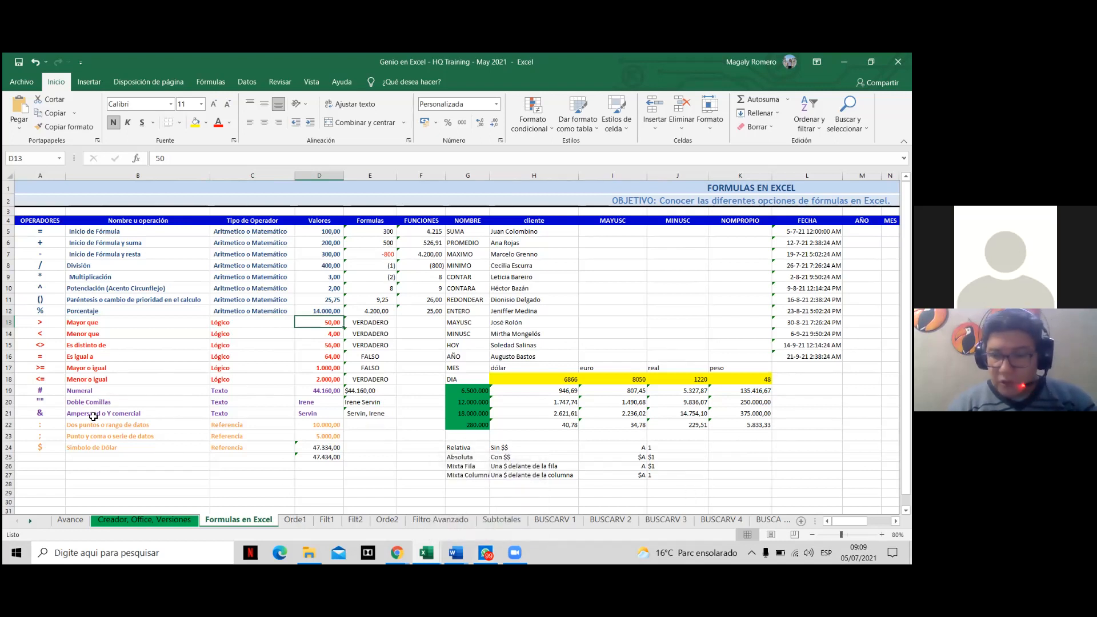
Inspect the text operators in rows 19 to 21 and their formulas in cells E19, E20 and E21.
left_click(84, 393)
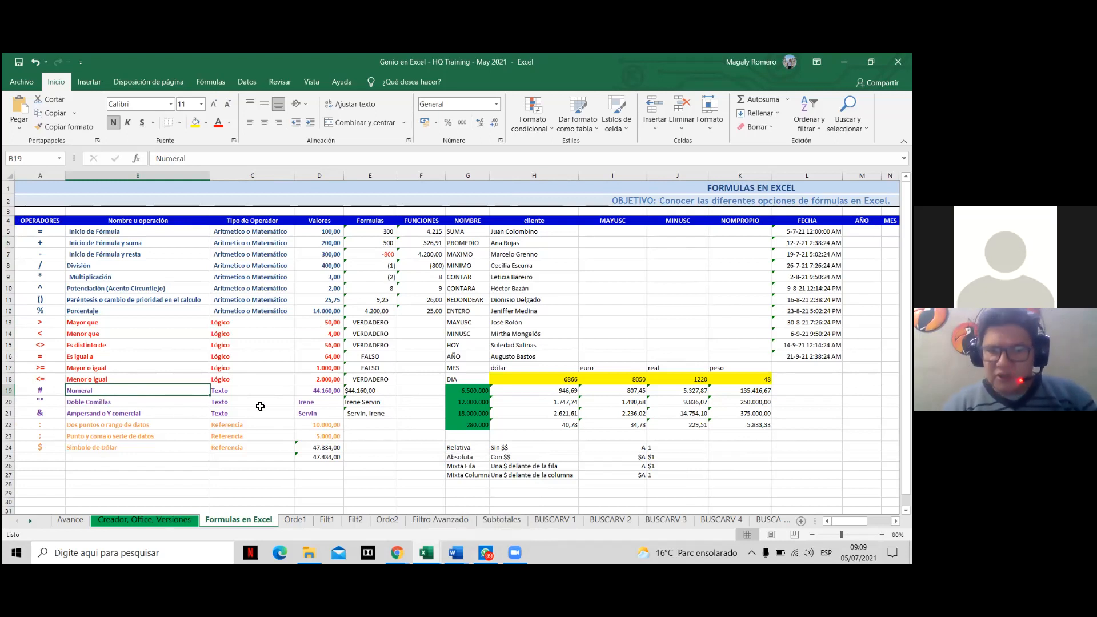
left_click_drag(315, 409, 314, 405)
left_click(314, 405)
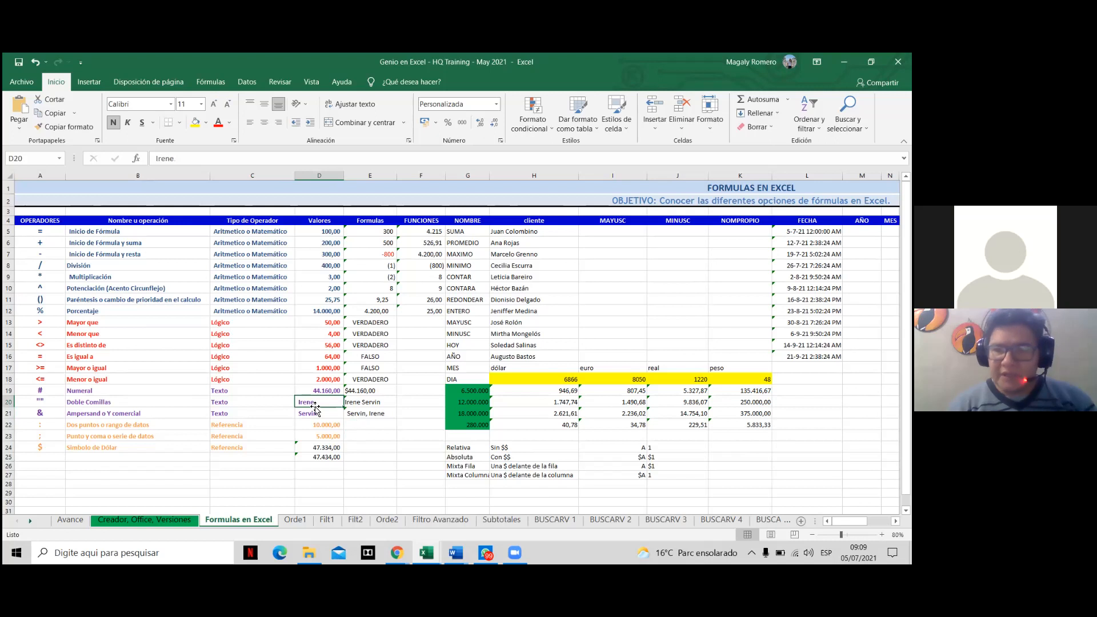
left_click(366, 403)
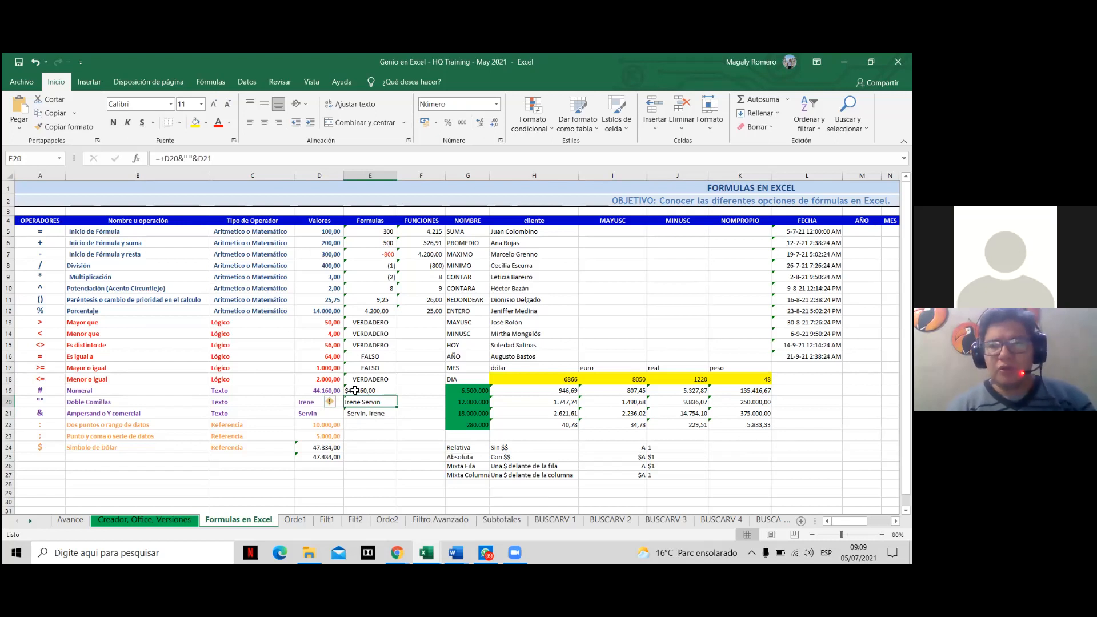
key("Down")
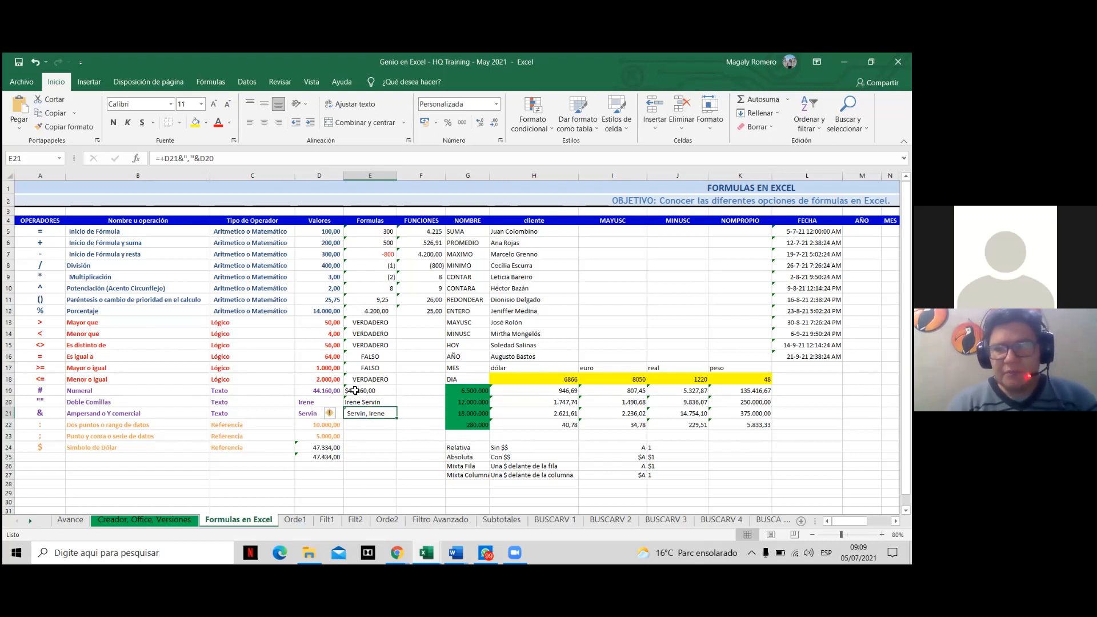
left_click(354, 390)
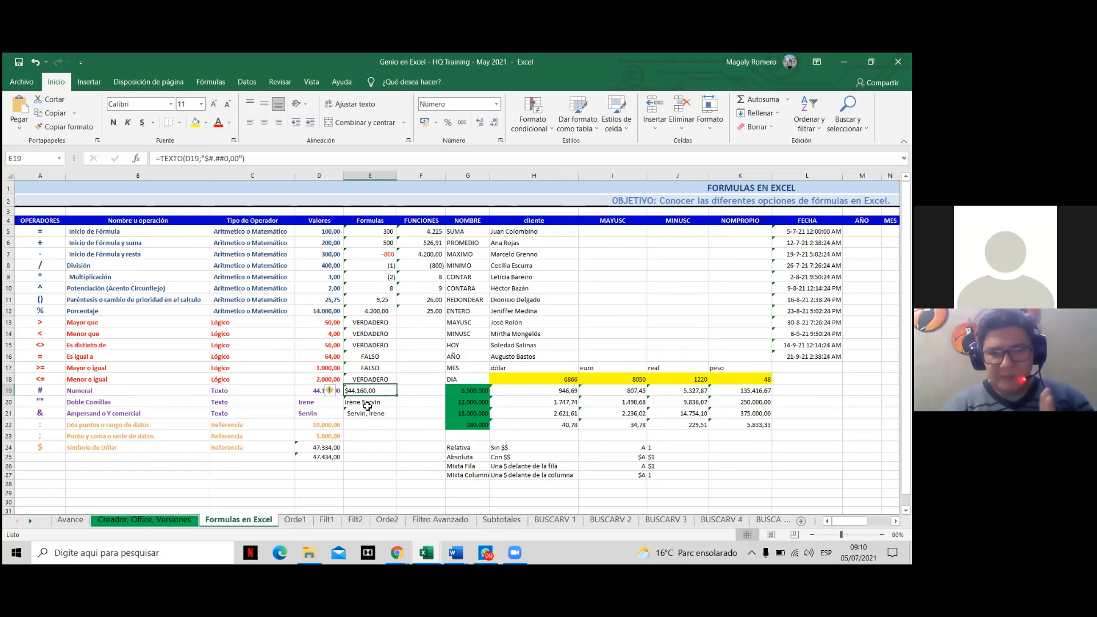
left_click(368, 404)
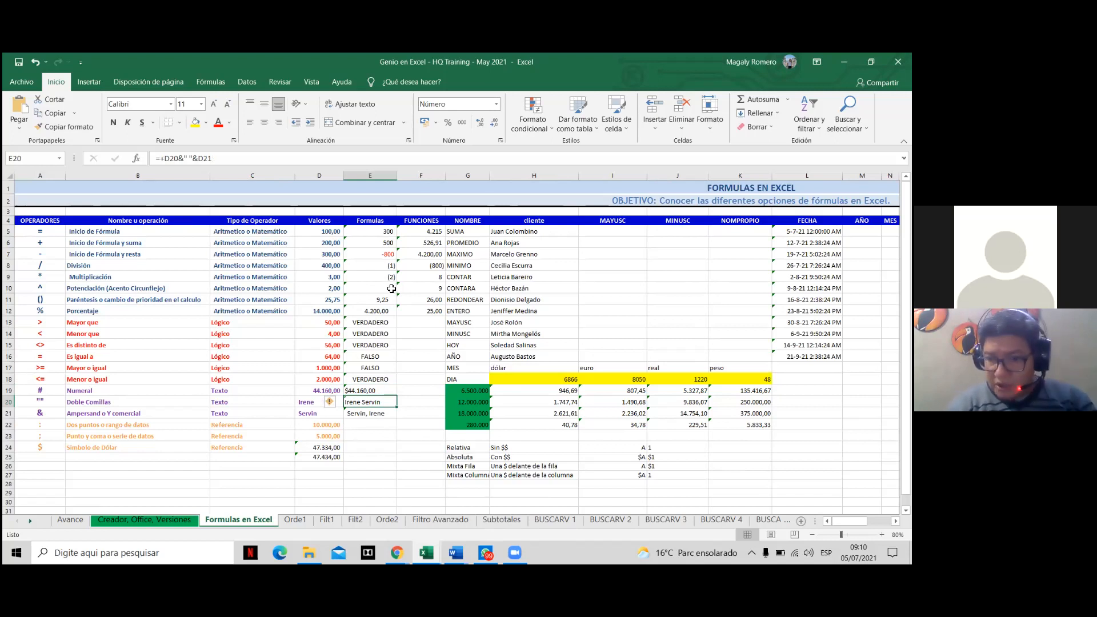
left_click(368, 415)
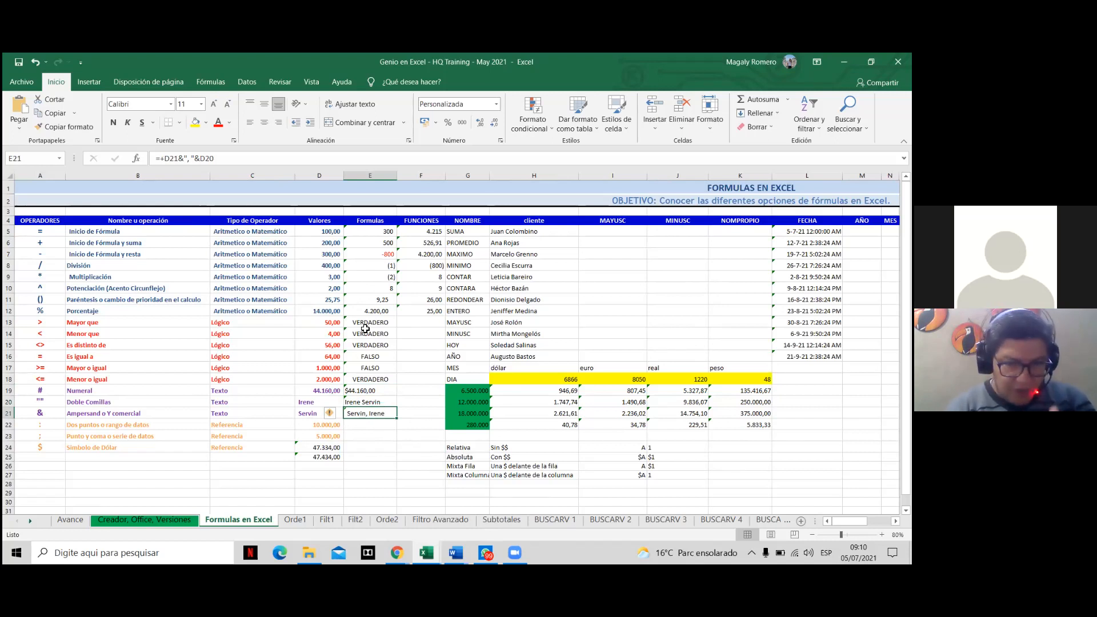
Inspect the logical comparison formulas in cells E13, E15, E16 and E17.
left_click(371, 325)
left_click(372, 344)
left_click(379, 355)
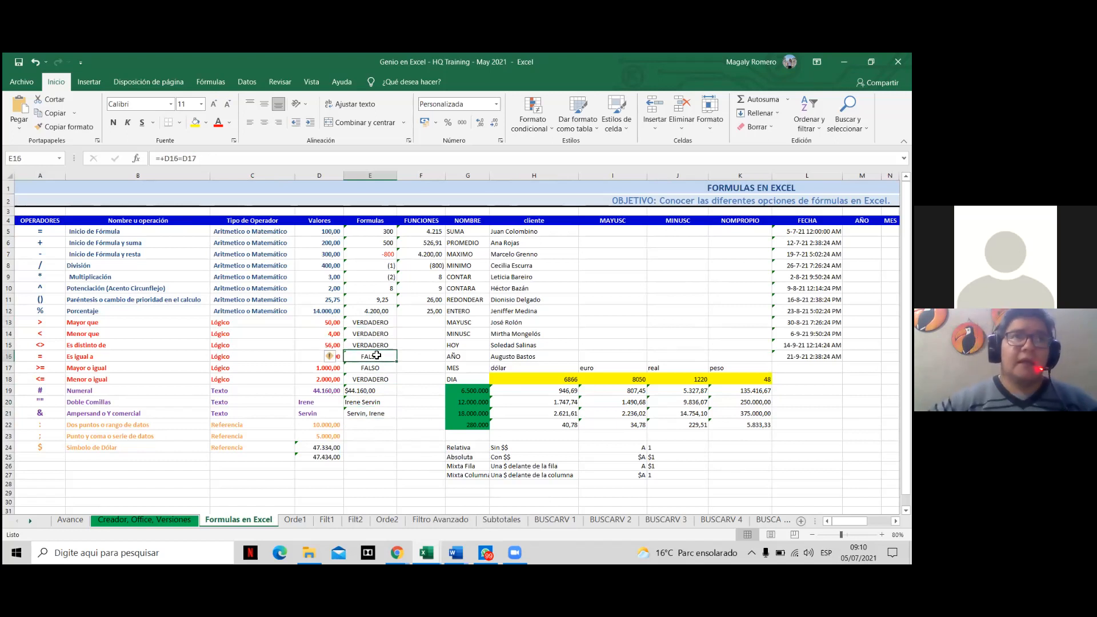
left_click(377, 348)
left_click(376, 367)
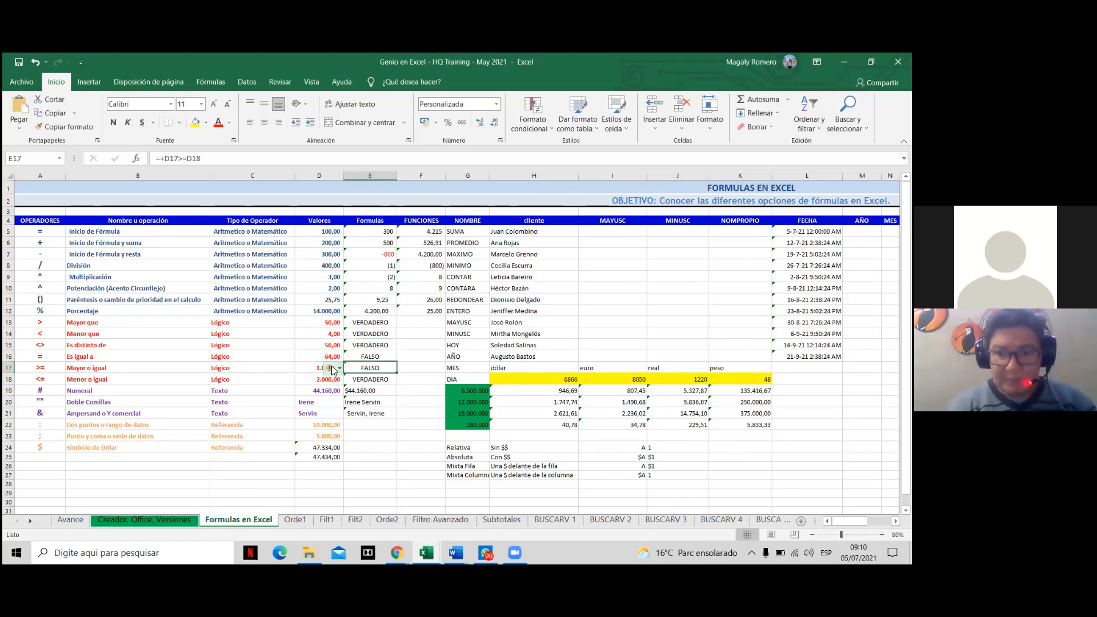
mouse_move(332, 371)
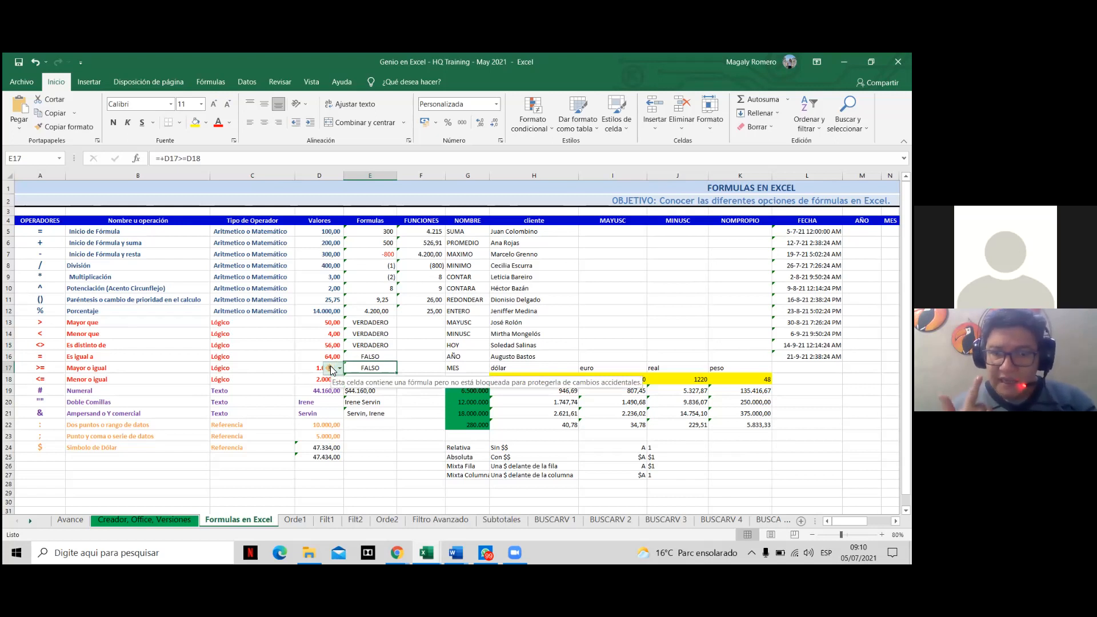
Inspect the text formulas in cells E19, E20 and E21, including the TEXTO format and the & joins.
left_click(365, 392)
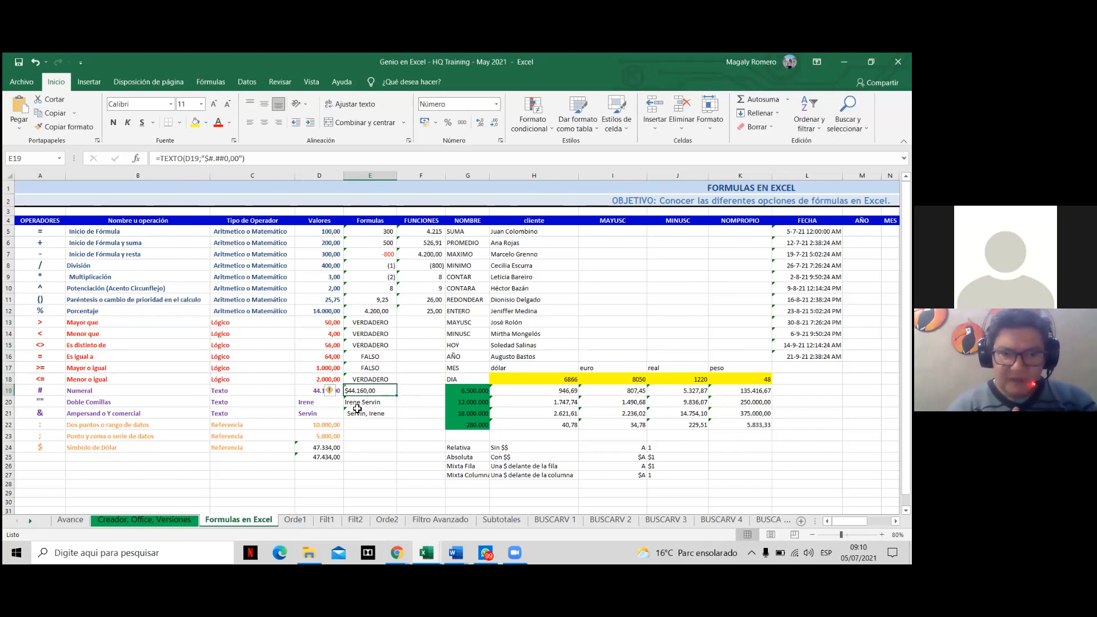
mouse_move(335, 399)
left_click(364, 412)
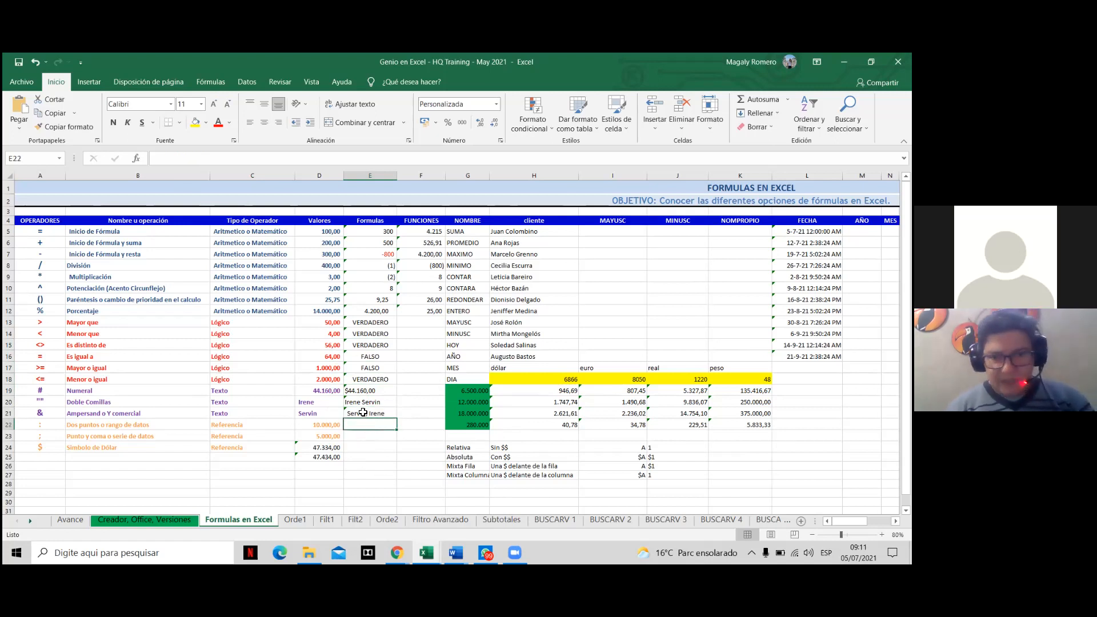
left_click(372, 400)
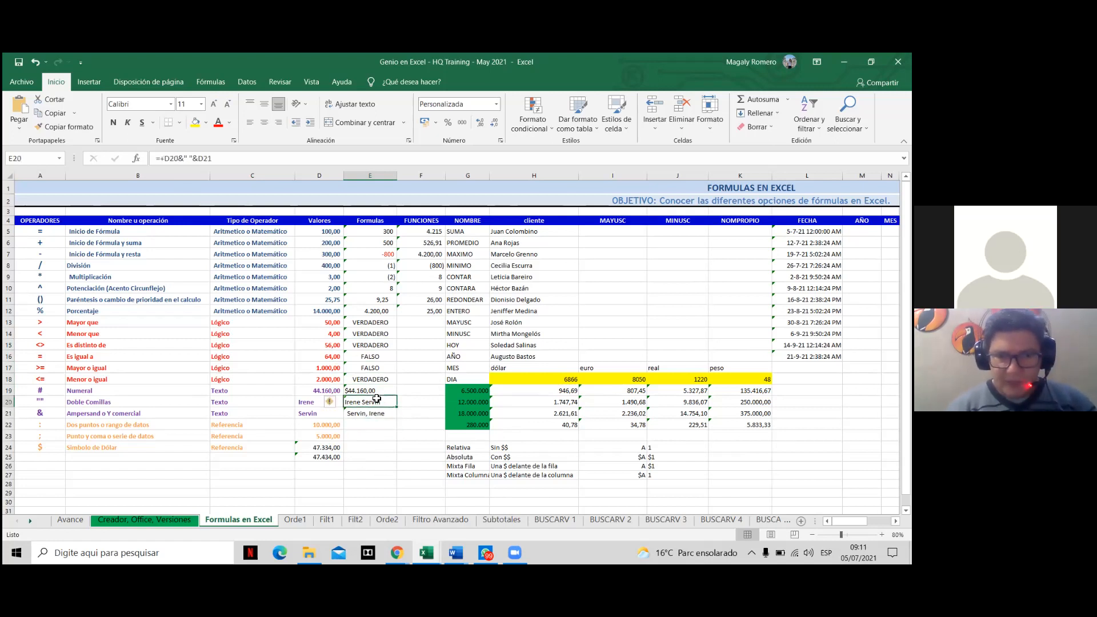
left_click(366, 413)
Inspect the arithmetic formulas in cells E5, E6 and E7, comparing how each one begins.
left_click(372, 234)
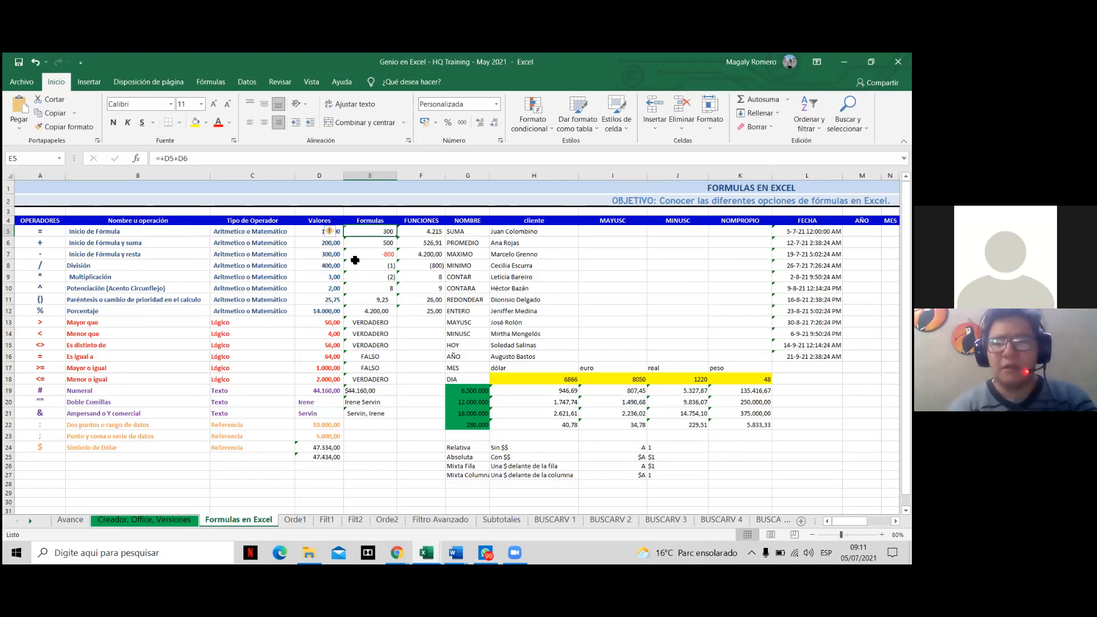
left_click(384, 244)
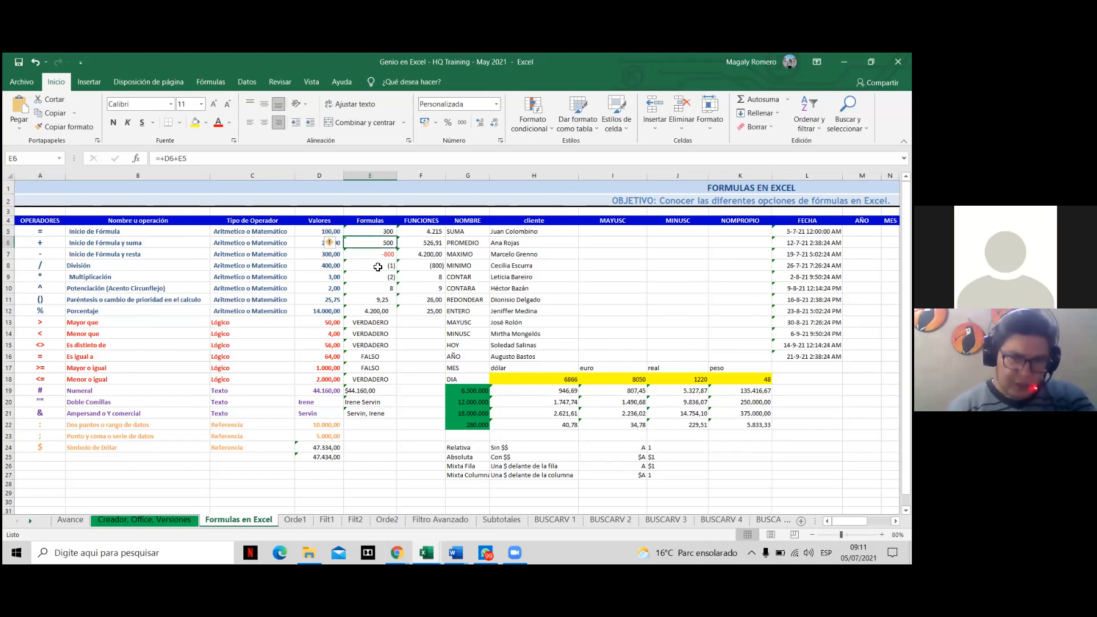
left_click(381, 258)
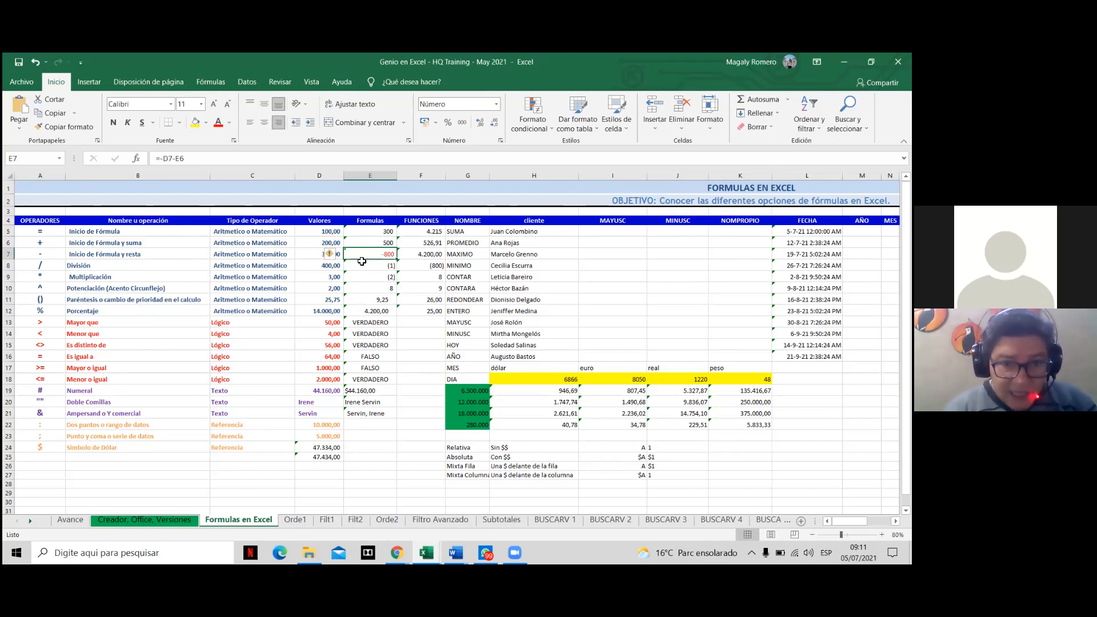
Clear the contents of the Formulas and FUNCIONES columns in the range E5:F21.
left_click_drag(372, 233, 387, 405)
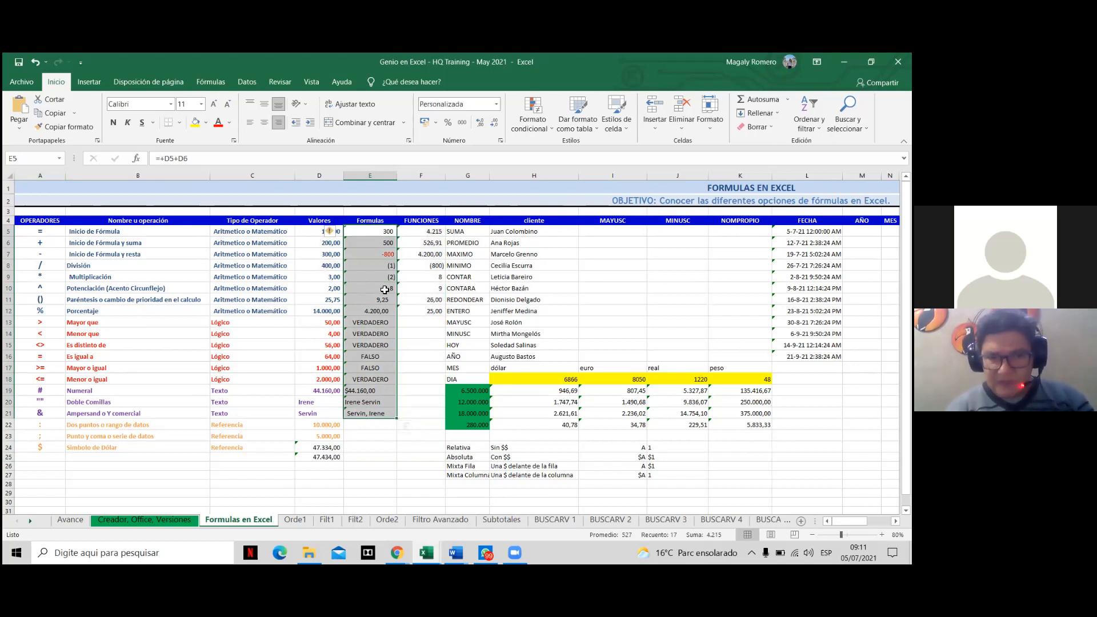
left_click_drag(359, 234, 432, 412)
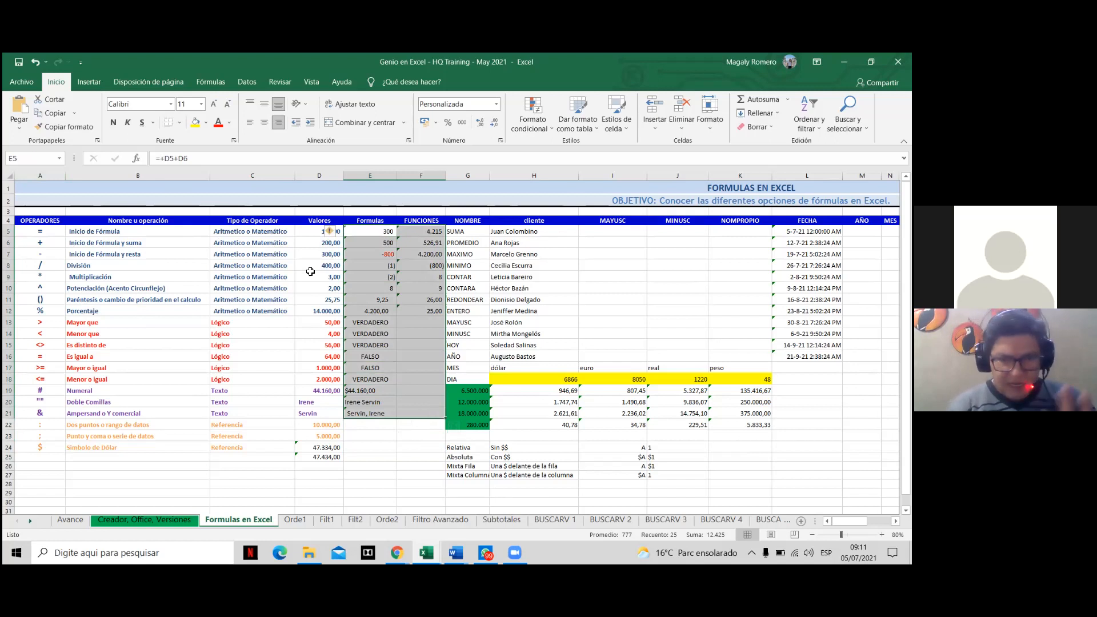
key("Delete")
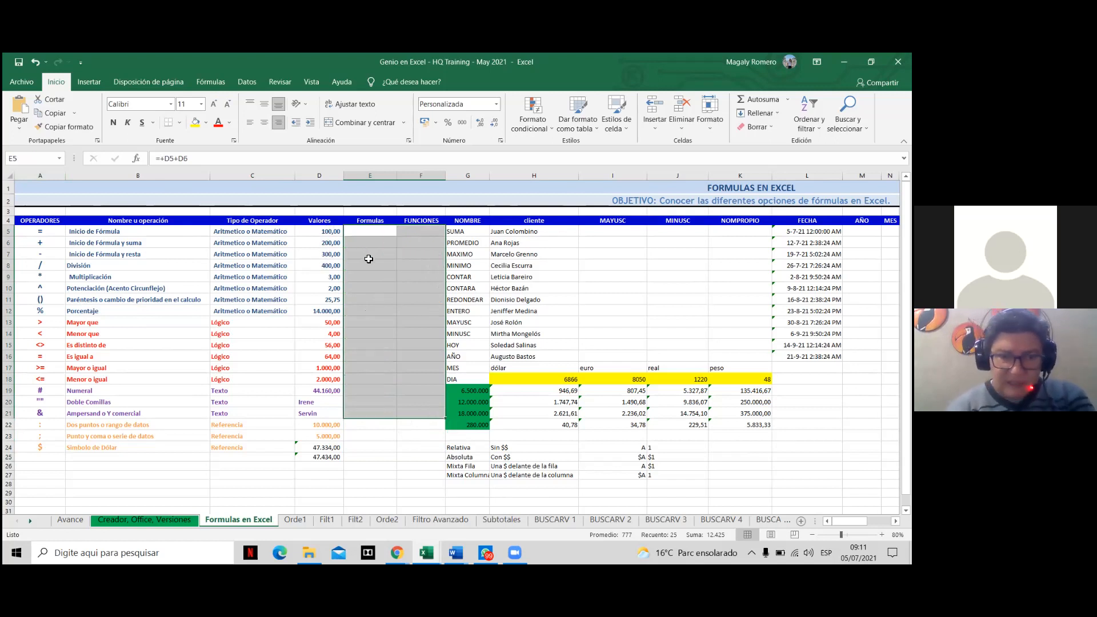
Enter the formula =D5+D6 in cell E5 to add the first two values.
left_click(387, 234)
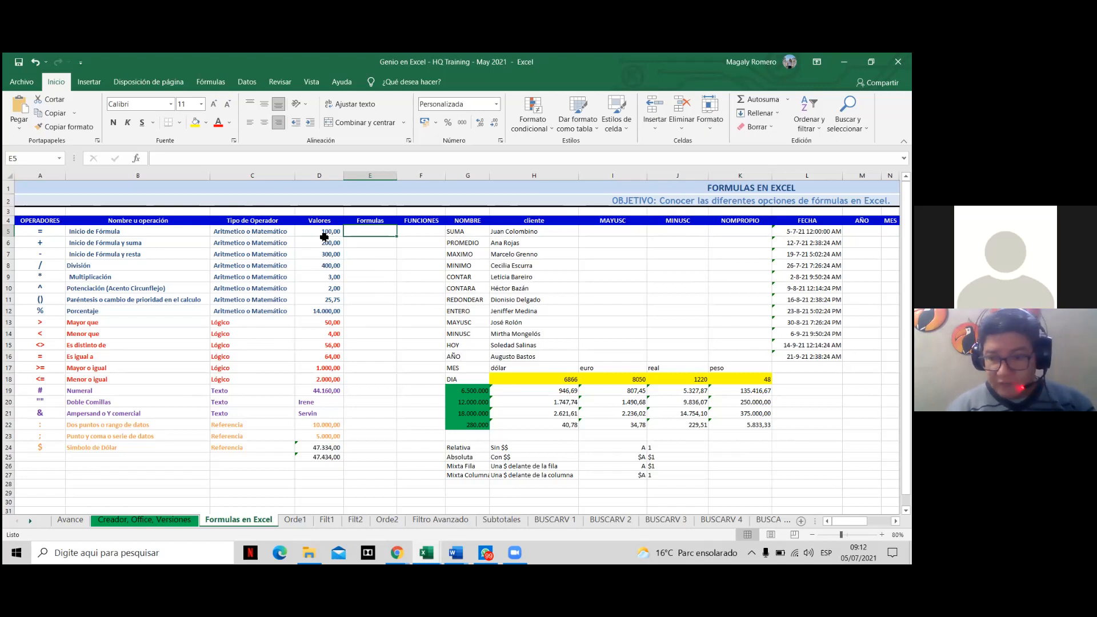
double_click(366, 237)
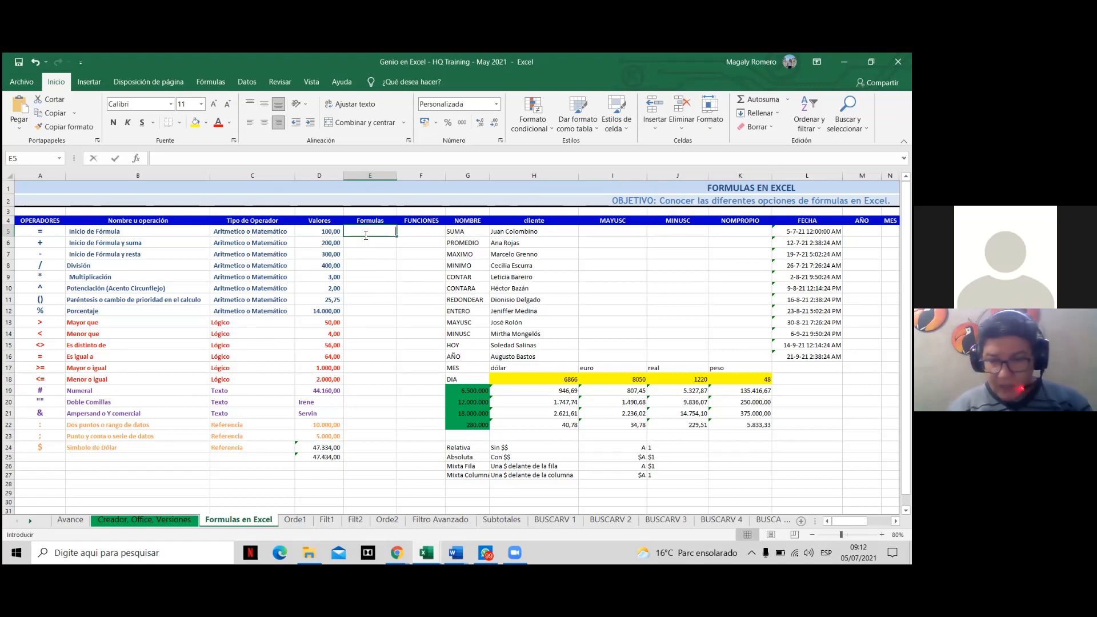
type("=")
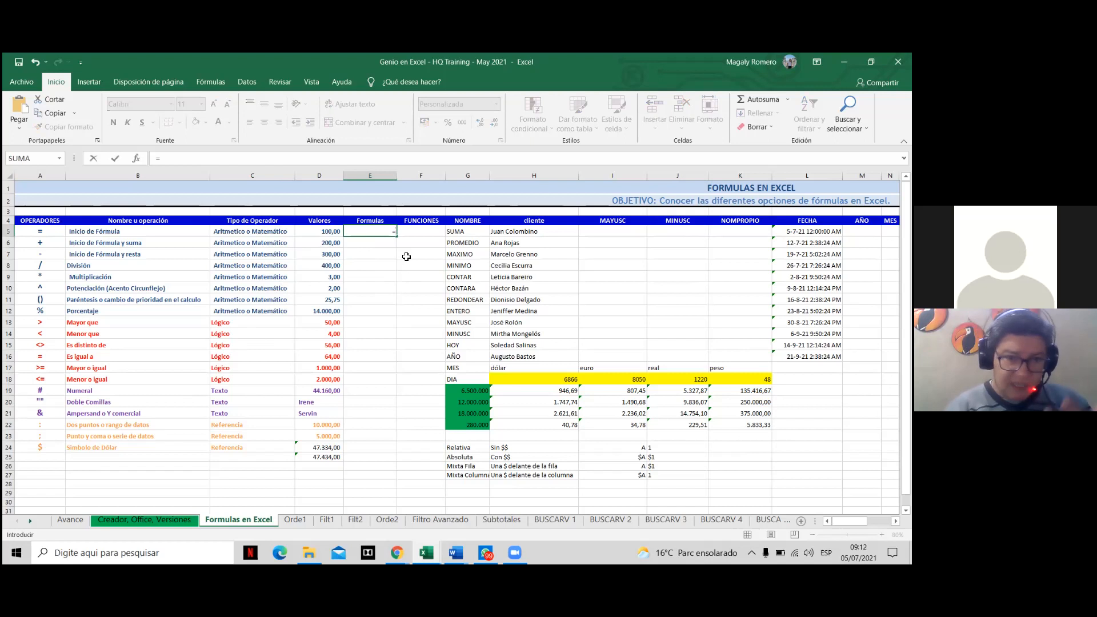
left_click(309, 230)
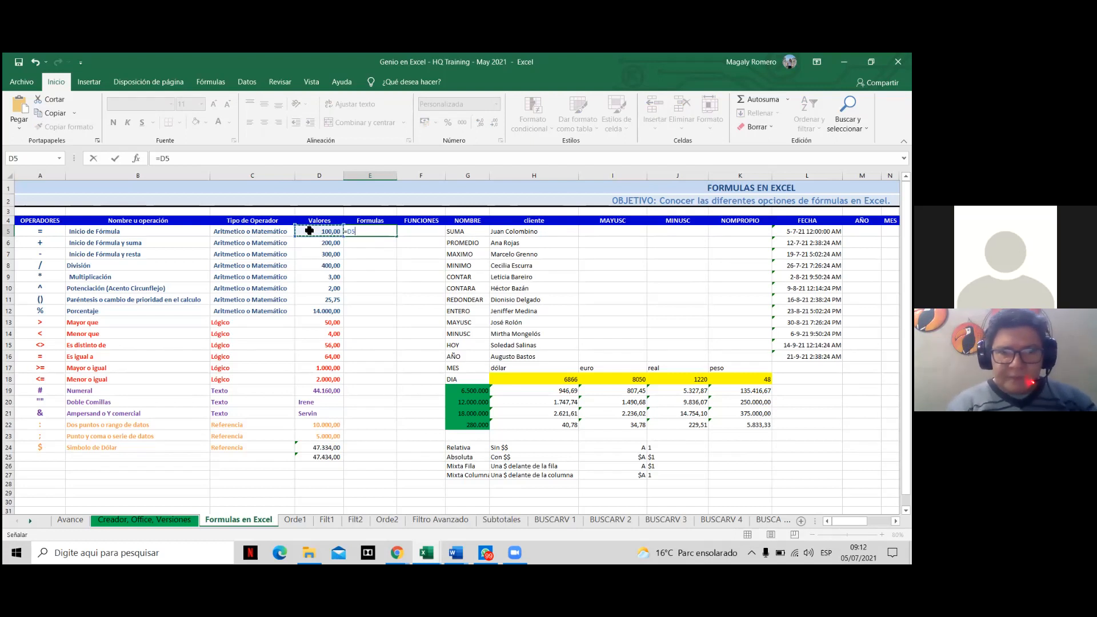
type("+")
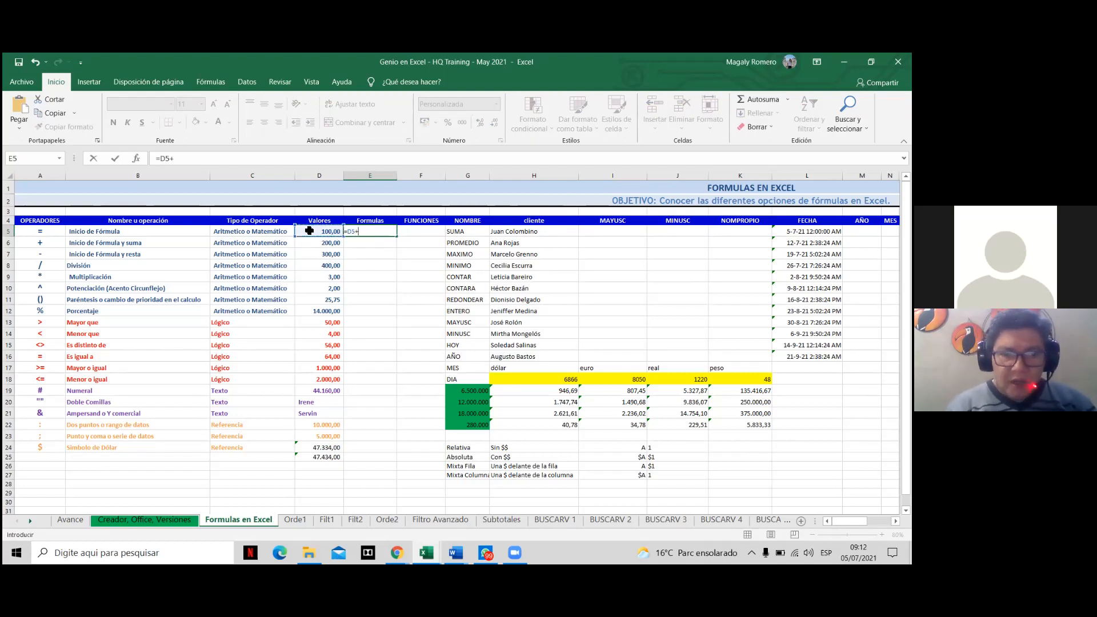
left_click(311, 242)
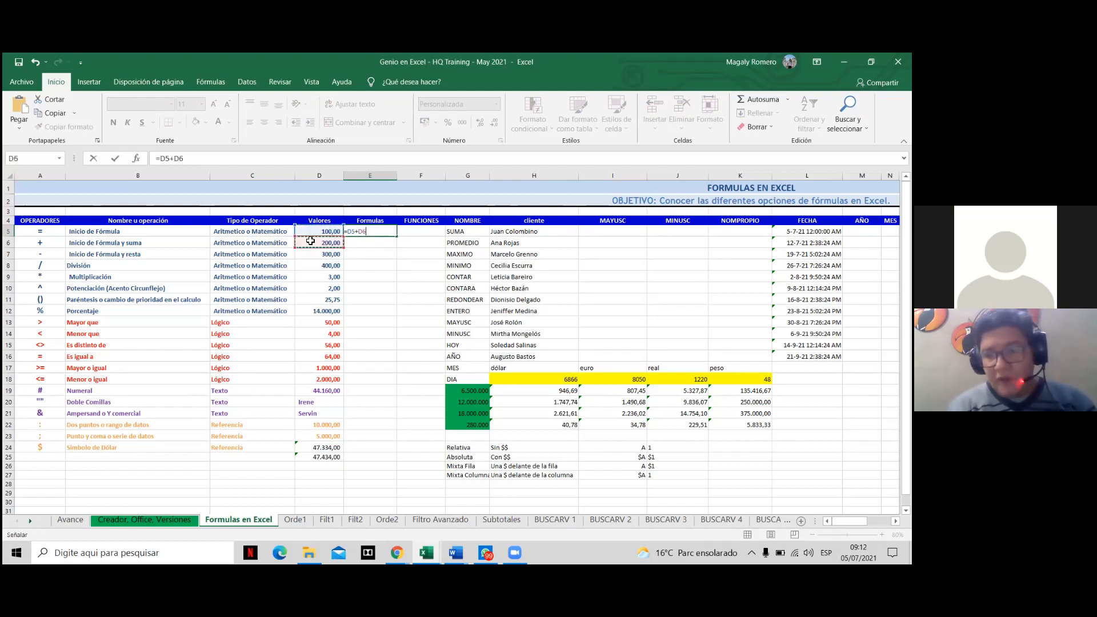
key("Return")
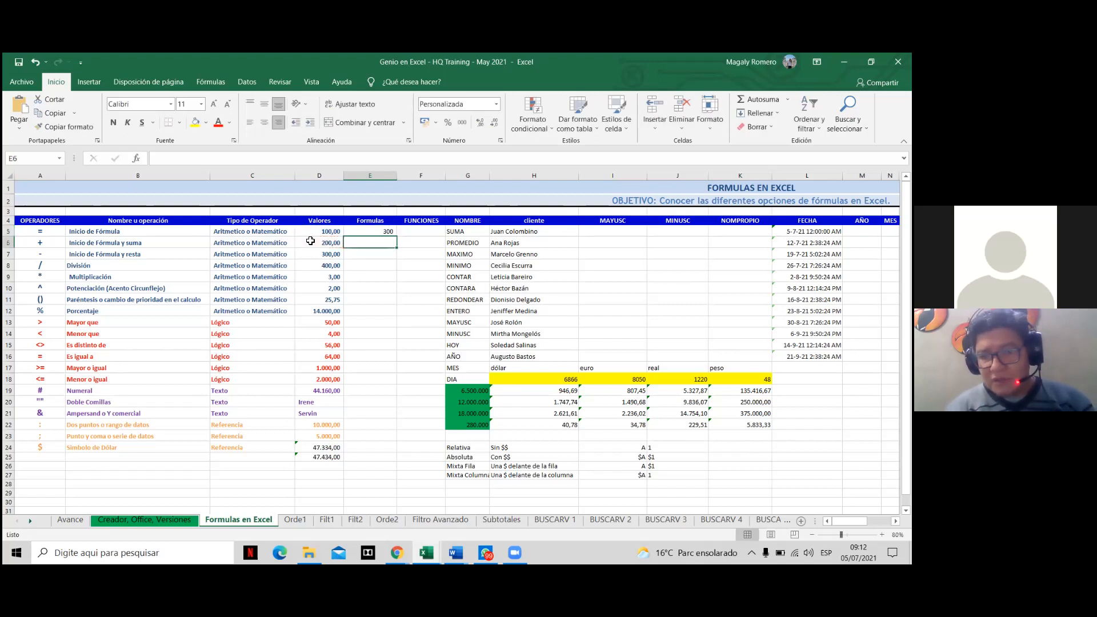
Check the new addition formula in cell E5.
left_click(370, 233)
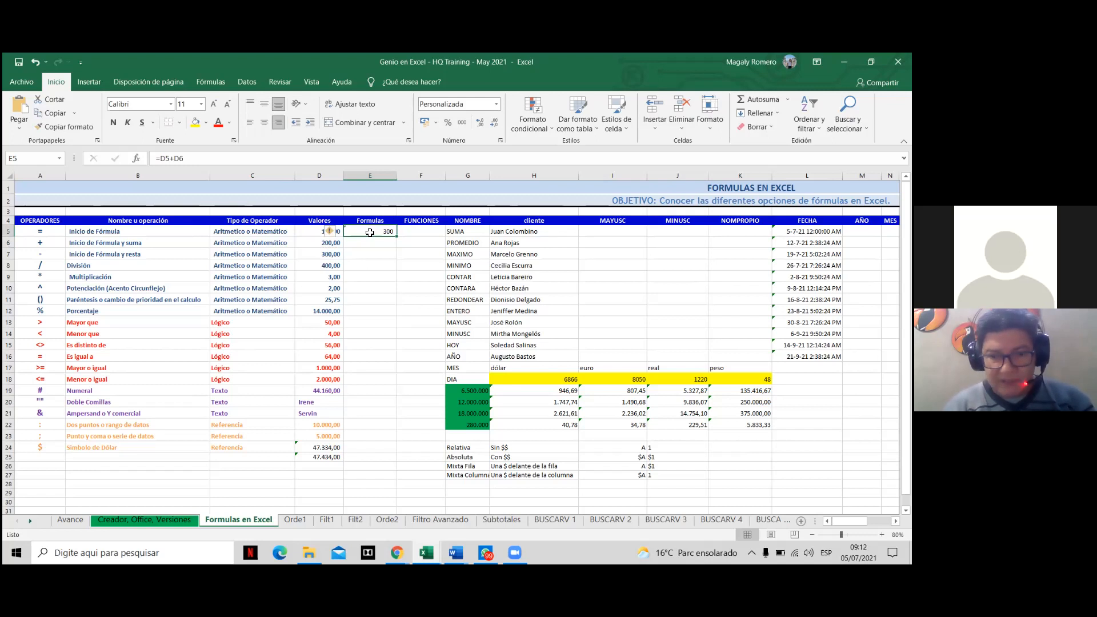
left_click(364, 241)
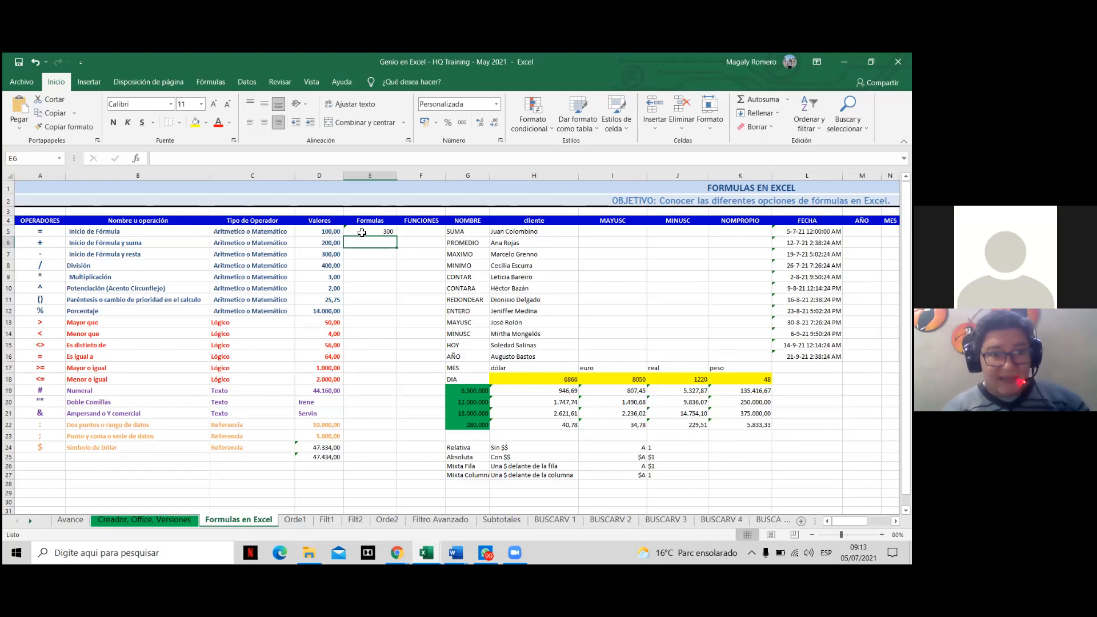
left_click(362, 233)
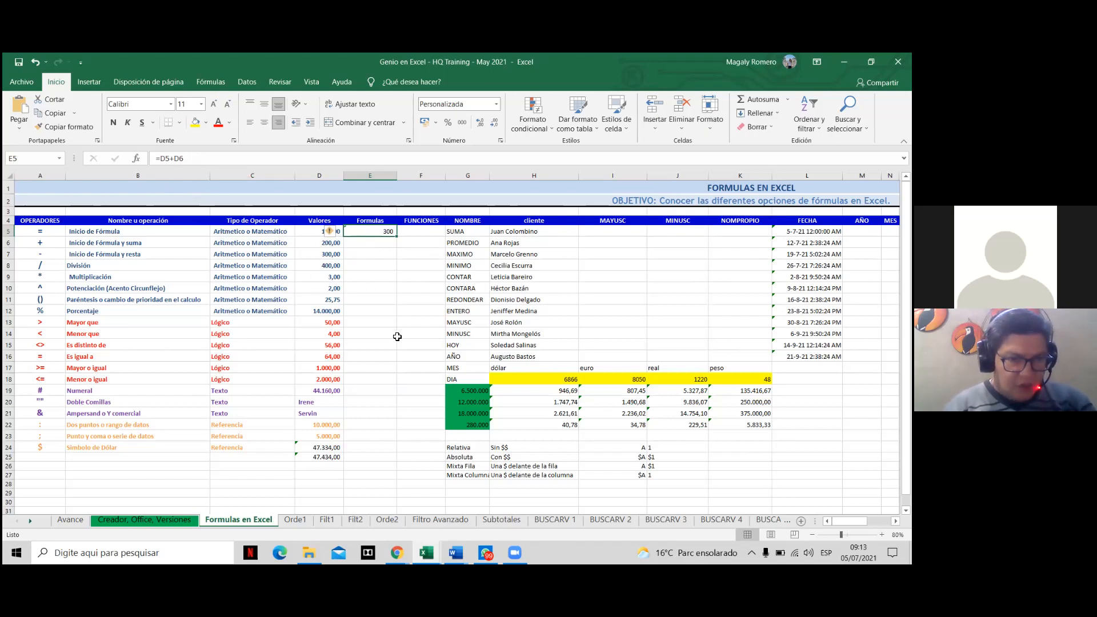
left_click(309, 311)
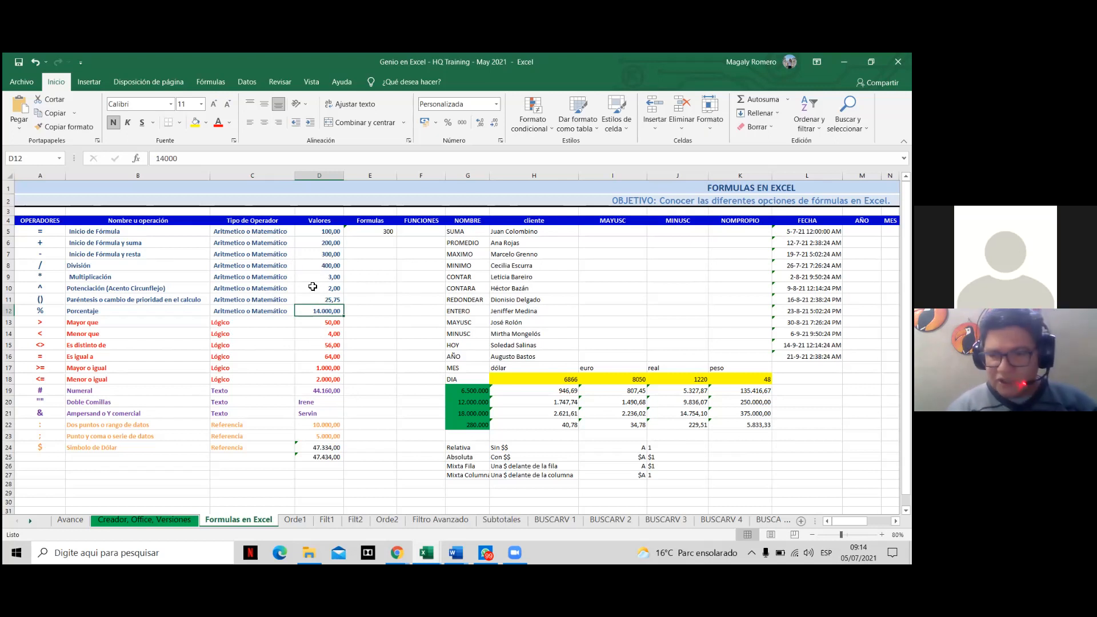
left_click(260, 310)
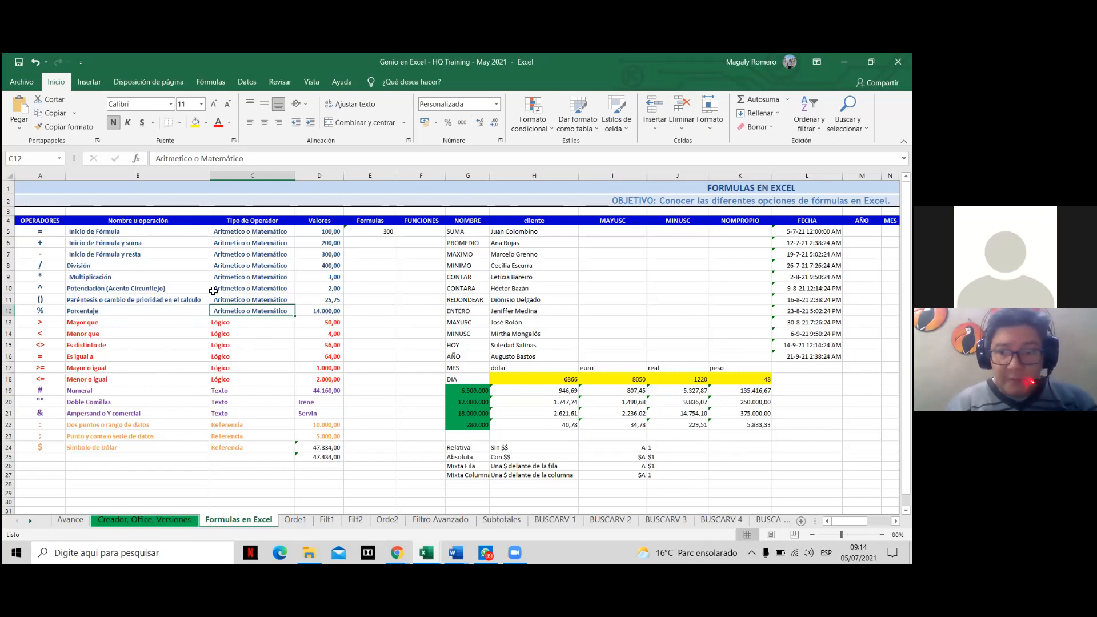
left_click(324, 314)
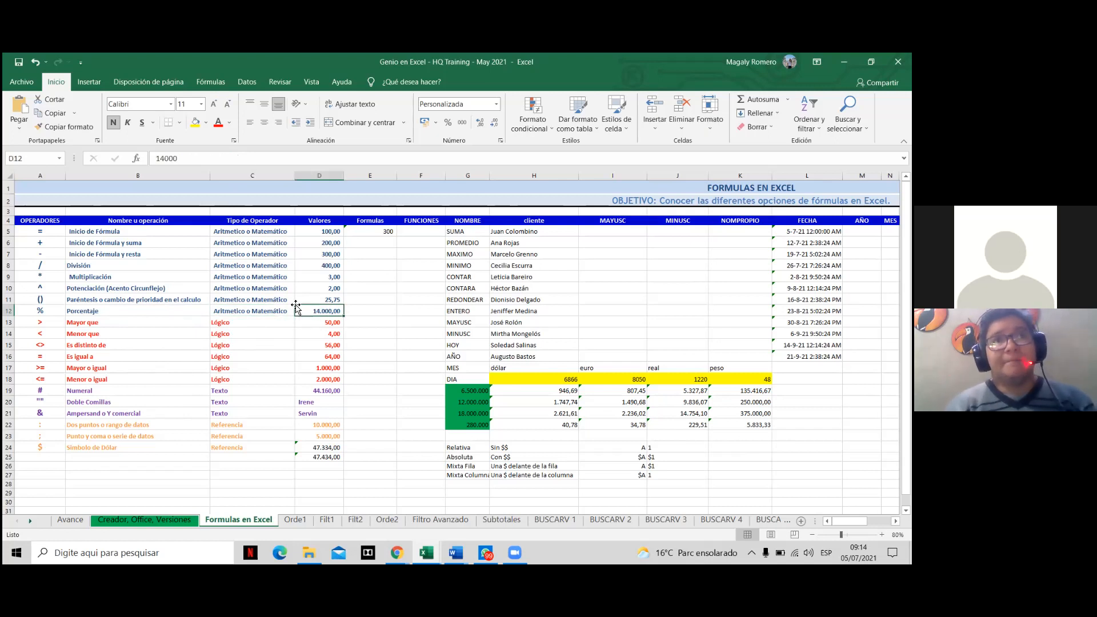
Expand the formula bar for cell D11 and open its value for editing there.
left_click(309, 300)
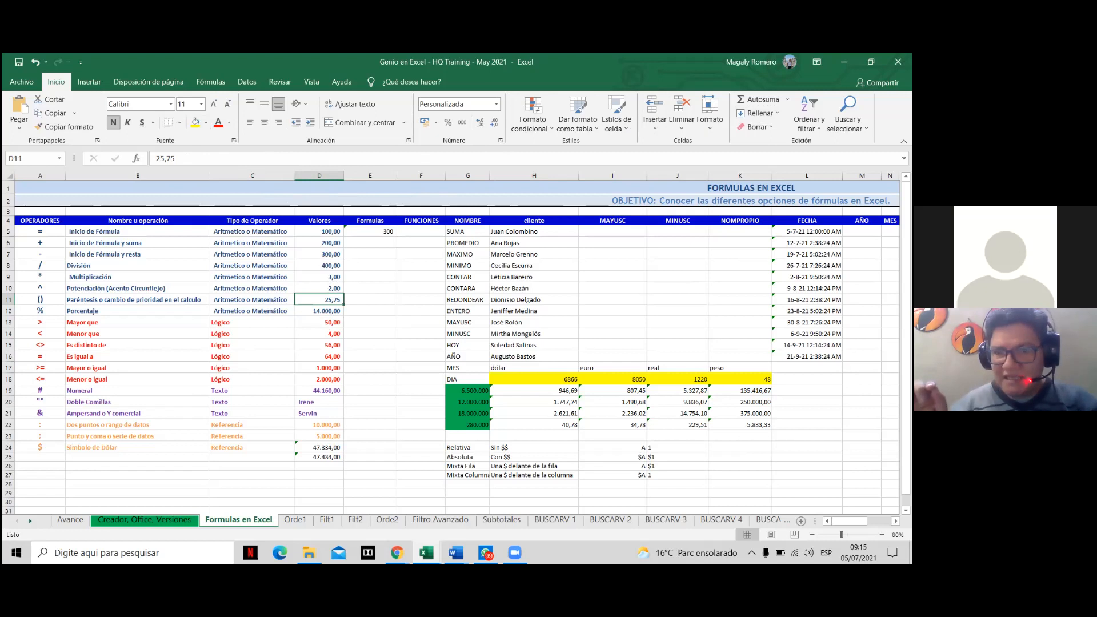
left_click(904, 159)
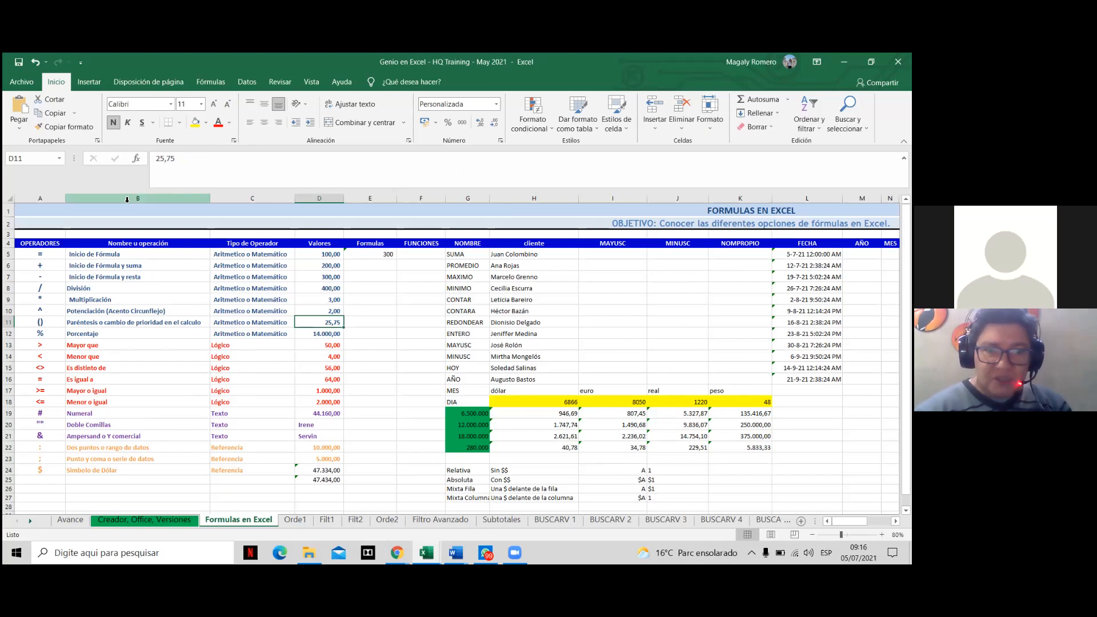
left_click(175, 163)
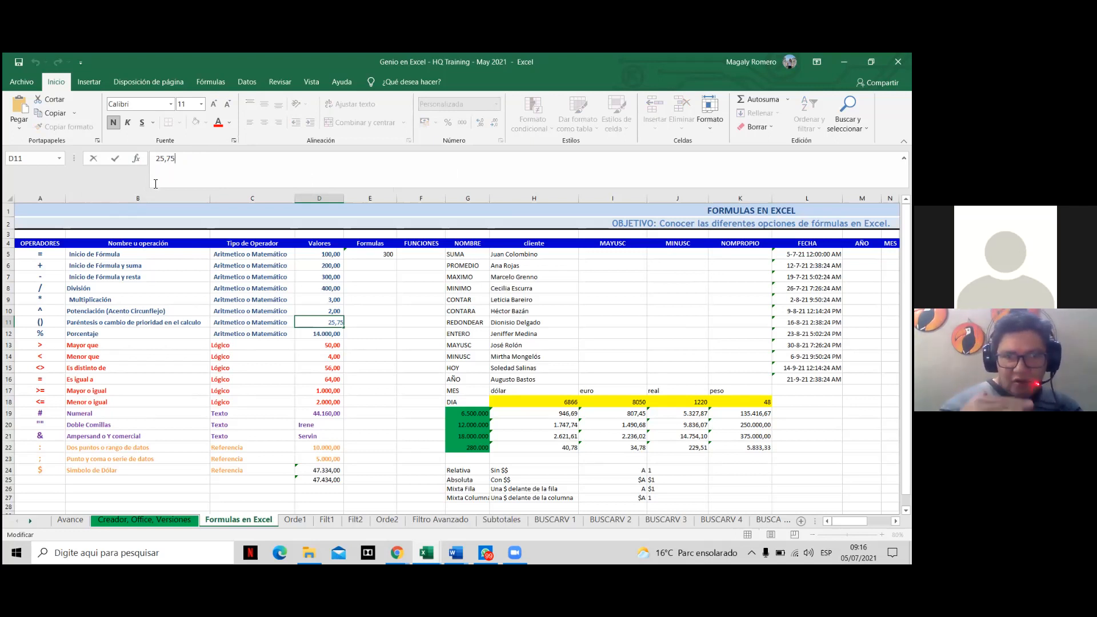
key("Home")
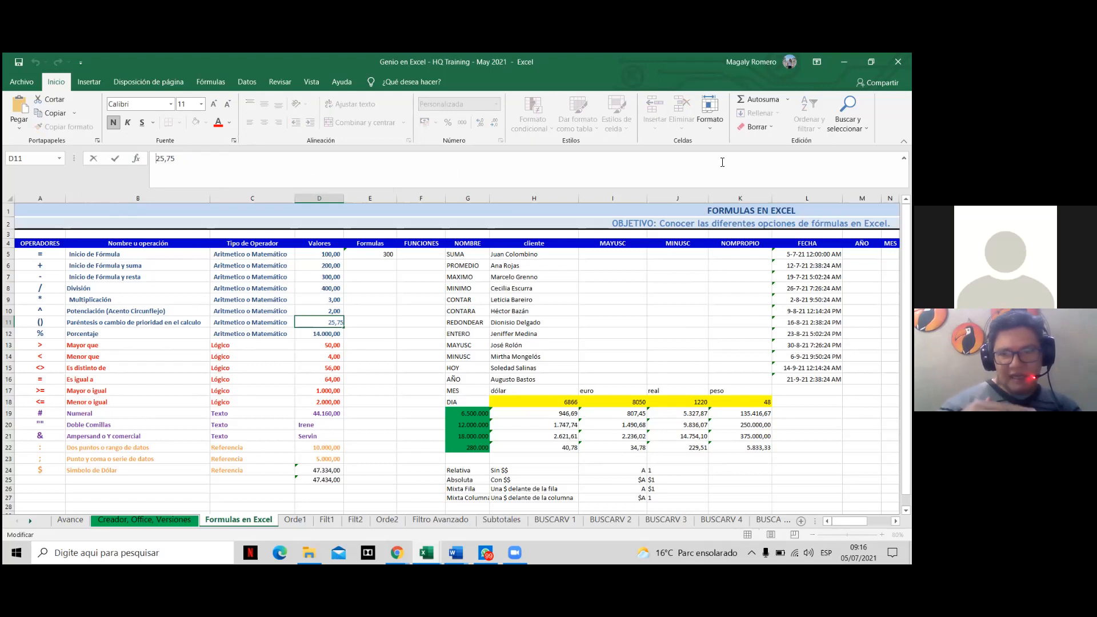
key("Return")
key("Up")
left_click(161, 170)
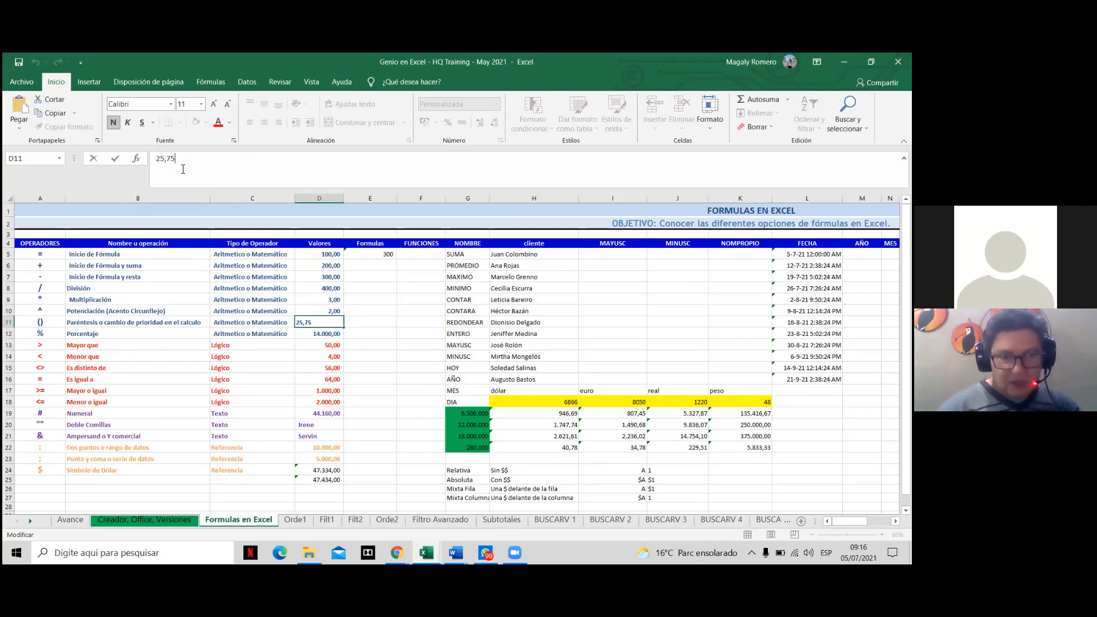
key("Home")
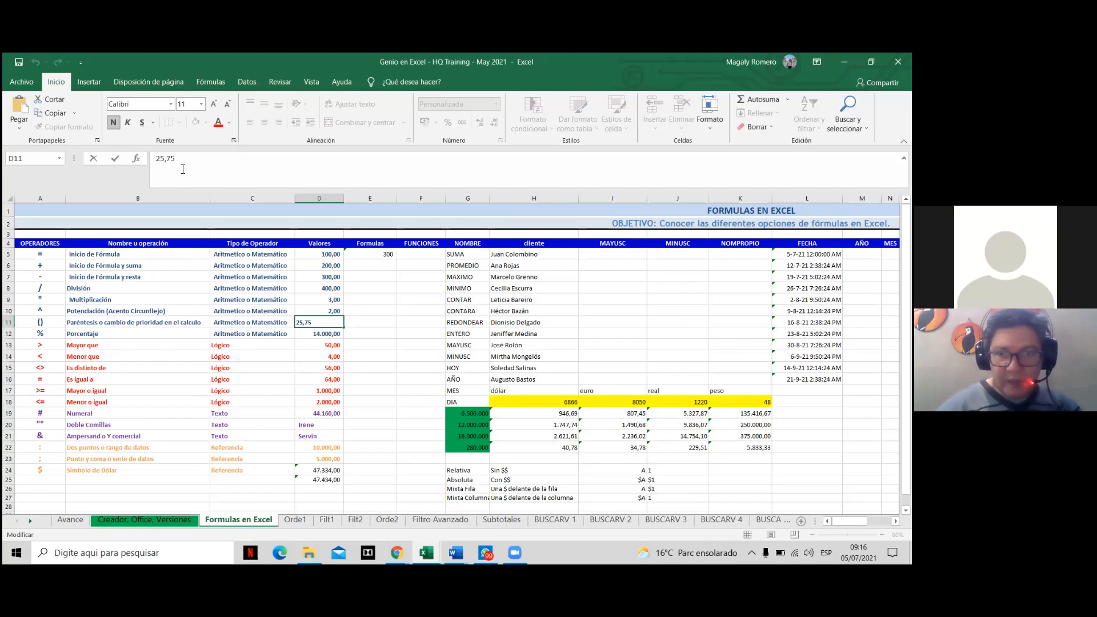
key("End")
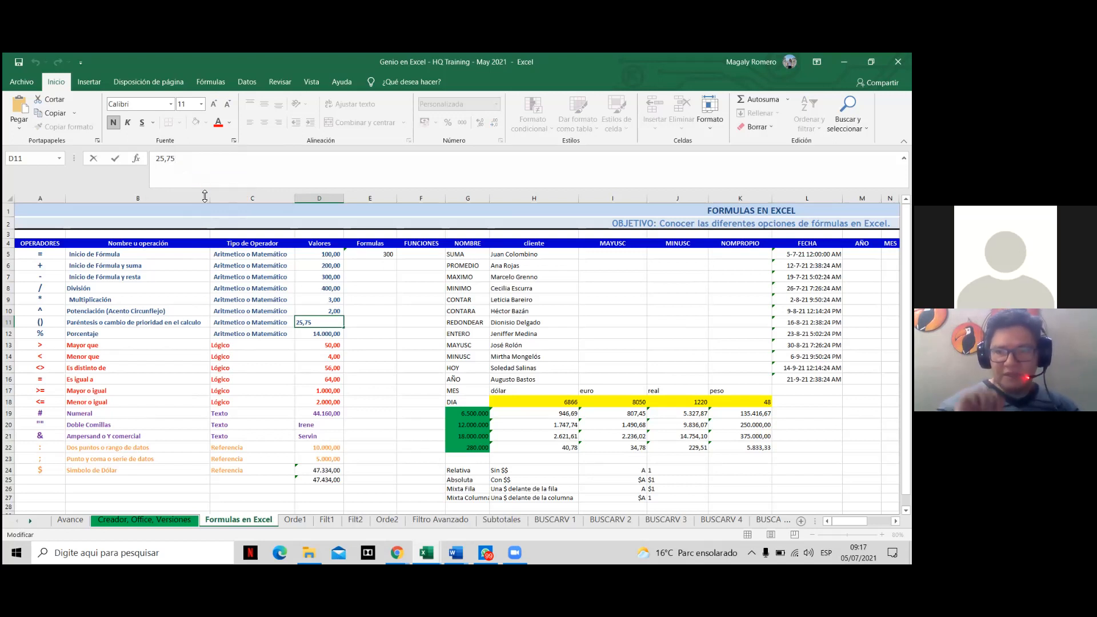
Stretch the formula bar to about half the window's height, and toggle it collapsed and expanded again.
left_click_drag(205, 187, 227, 316)
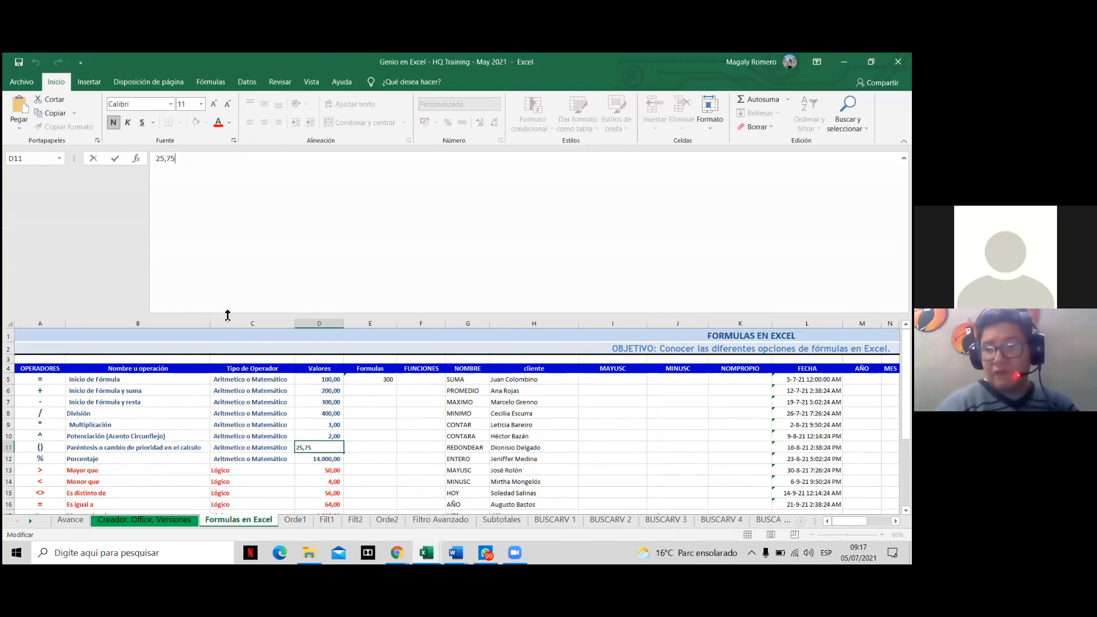
mouse_move(228, 316)
left_mouse_down()
mouse_move(222, 327)
mouse_move(205, 309)
mouse_move(212, 324)
left_mouse_up()
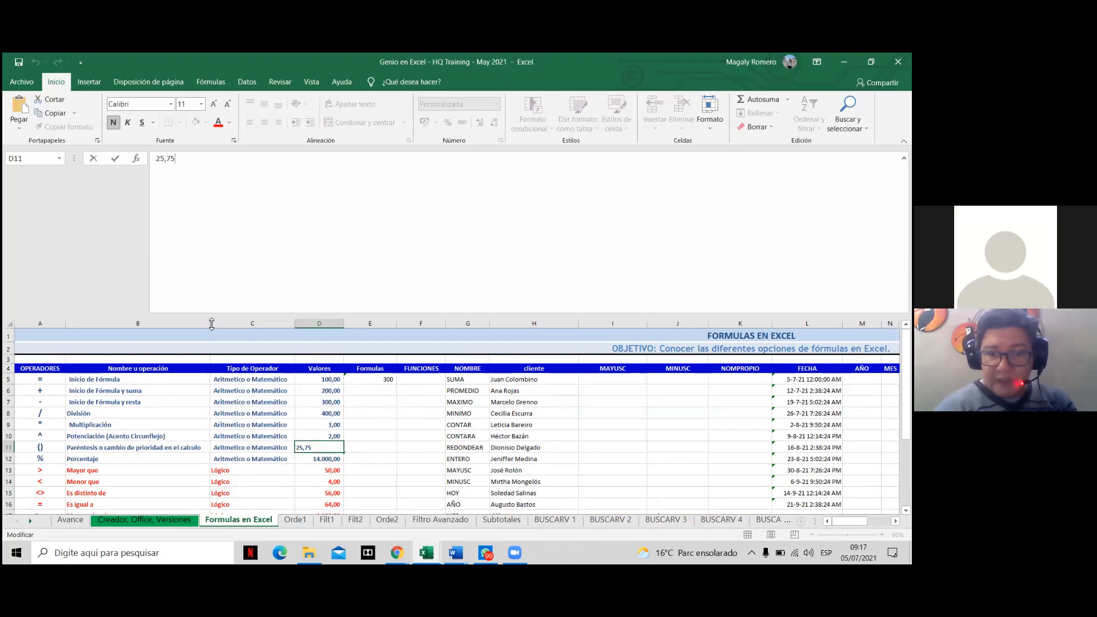
left_click_drag(212, 324, 204, 353)
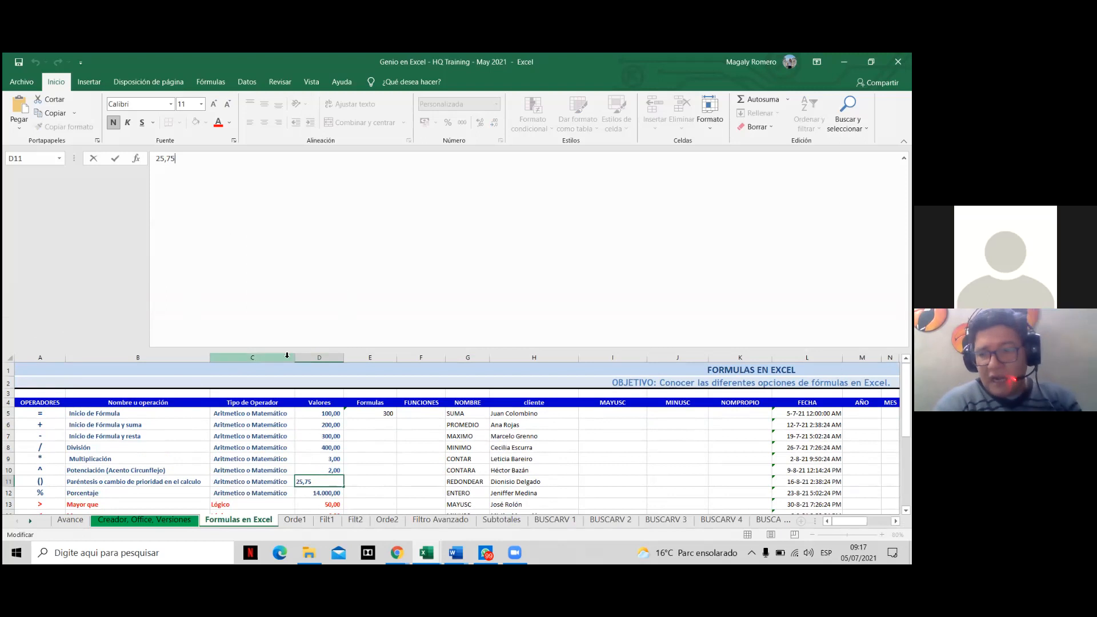
mouse_move(268, 347)
left_mouse_down()
mouse_move(277, 361)
mouse_move(258, 301)
mouse_move(255, 172)
mouse_move(287, 387)
mouse_move(270, 351)
mouse_move(253, 217)
mouse_move(271, 369)
left_mouse_up()
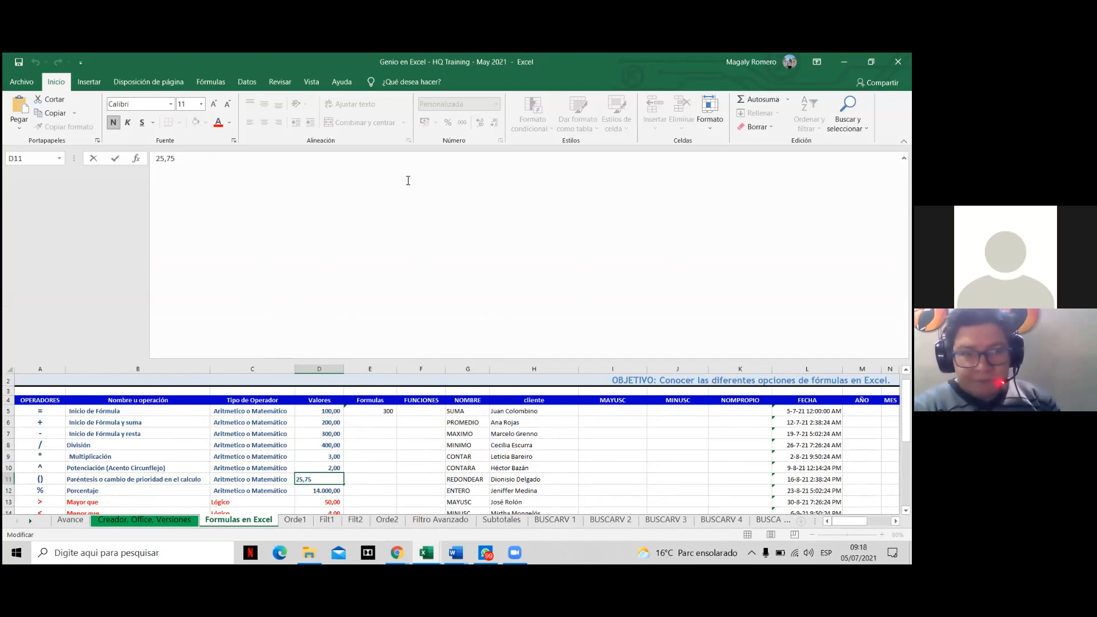
key("ctrl+shift+u")
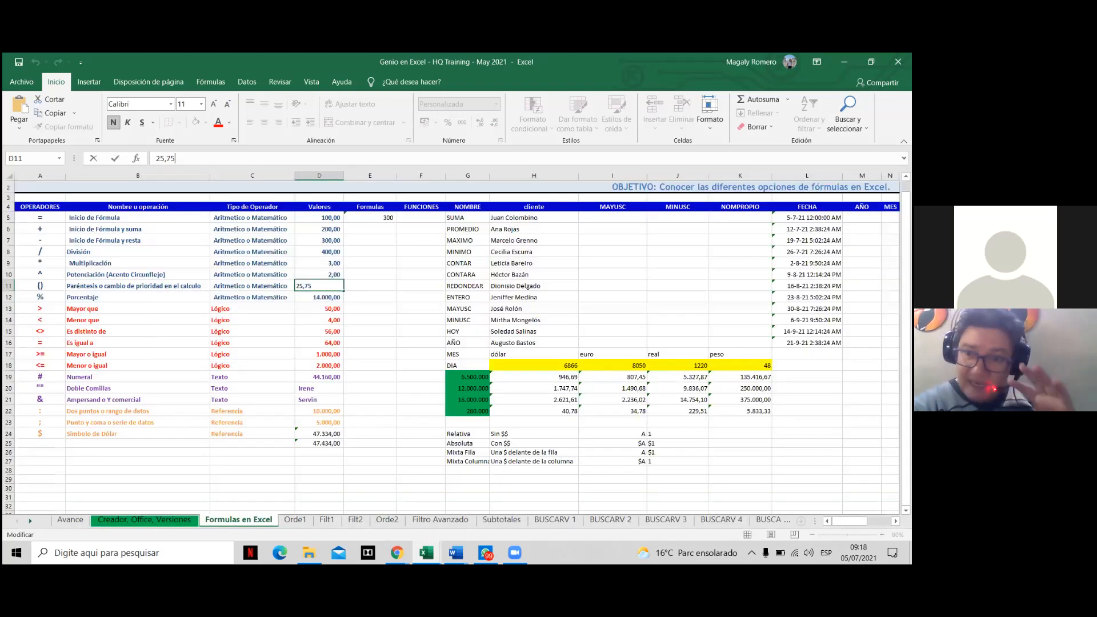
key("ctrl+shift+u")
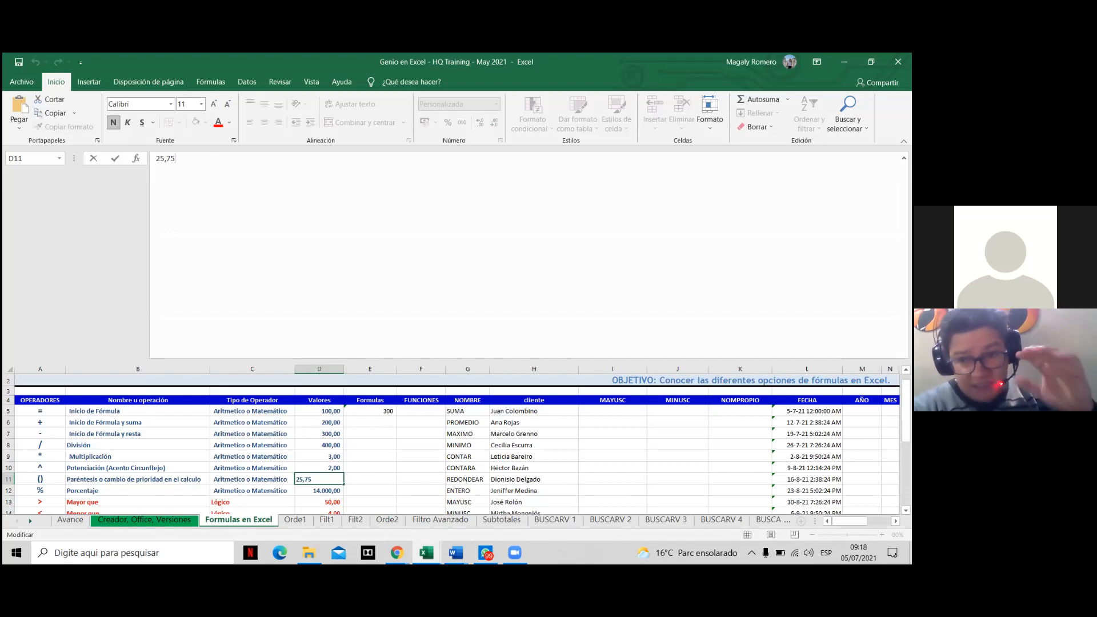
Toggle the expanded formula bar, collapse it back to a single line, and leave editing of cell D11 with its value kept.
key("ctrl+shift+u")
key("ctrl+shift+u")
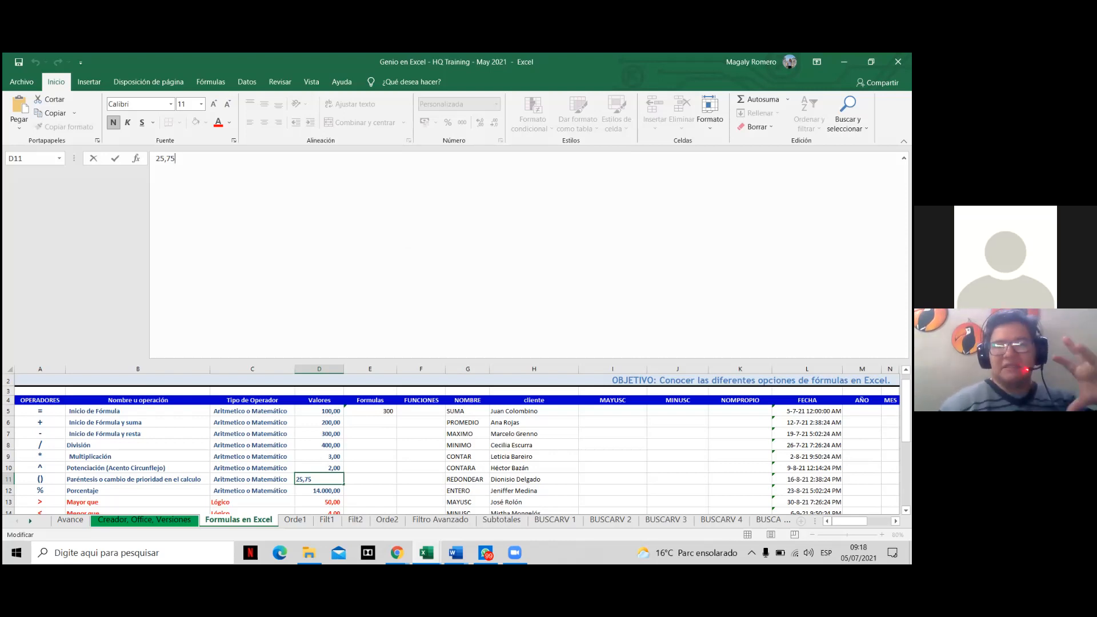
key("ctrl+shift+u")
left_click(904, 158)
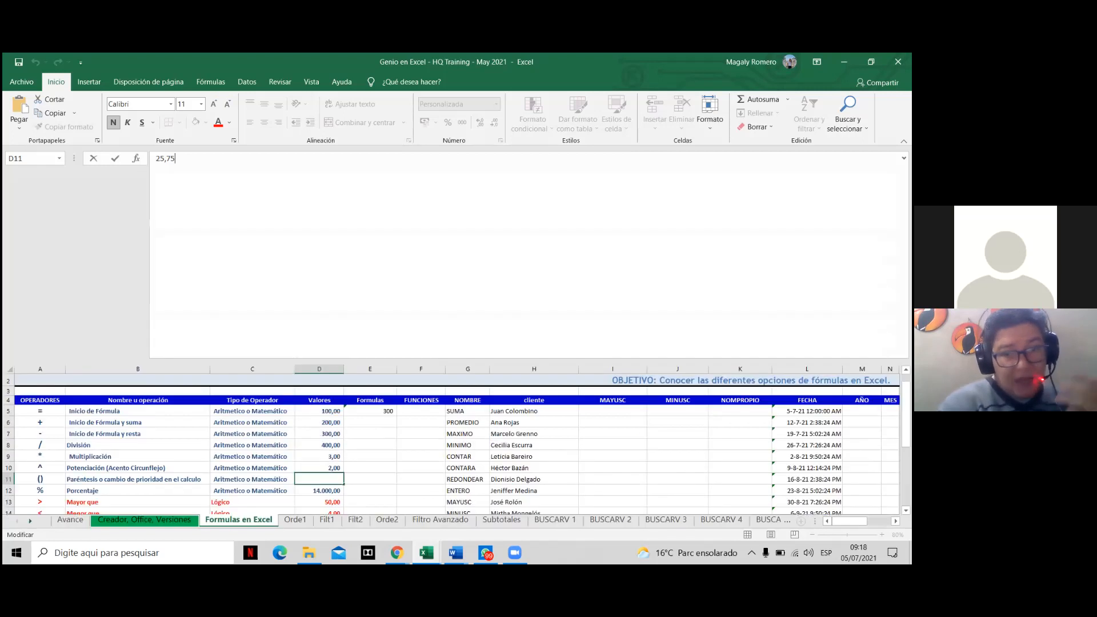
double_click(903, 159)
key("ctrl+shift+u")
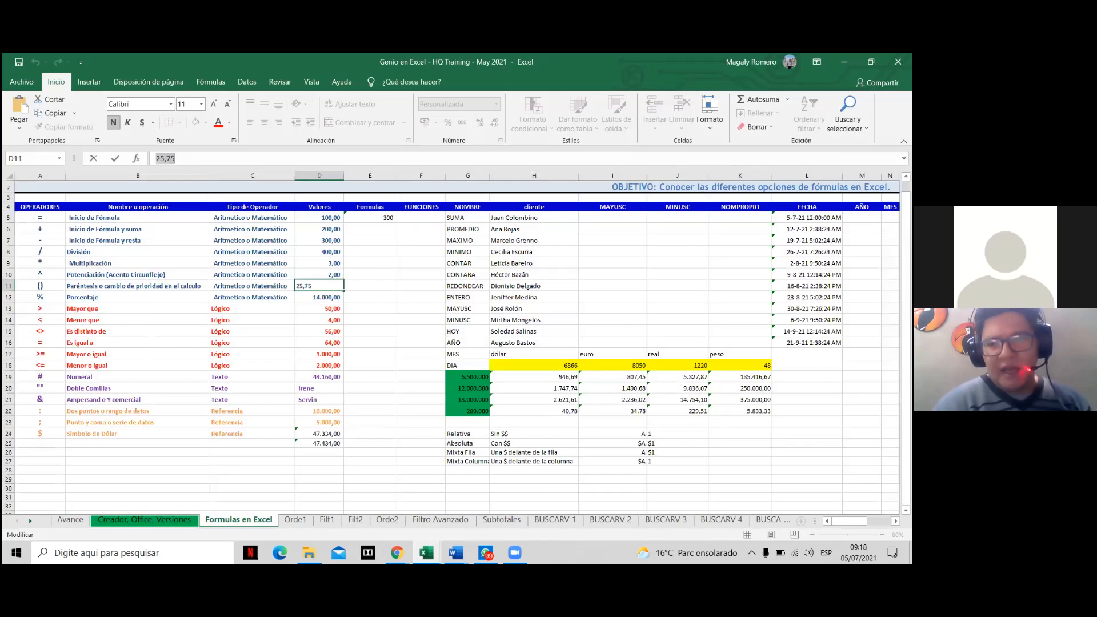
left_click(761, 158)
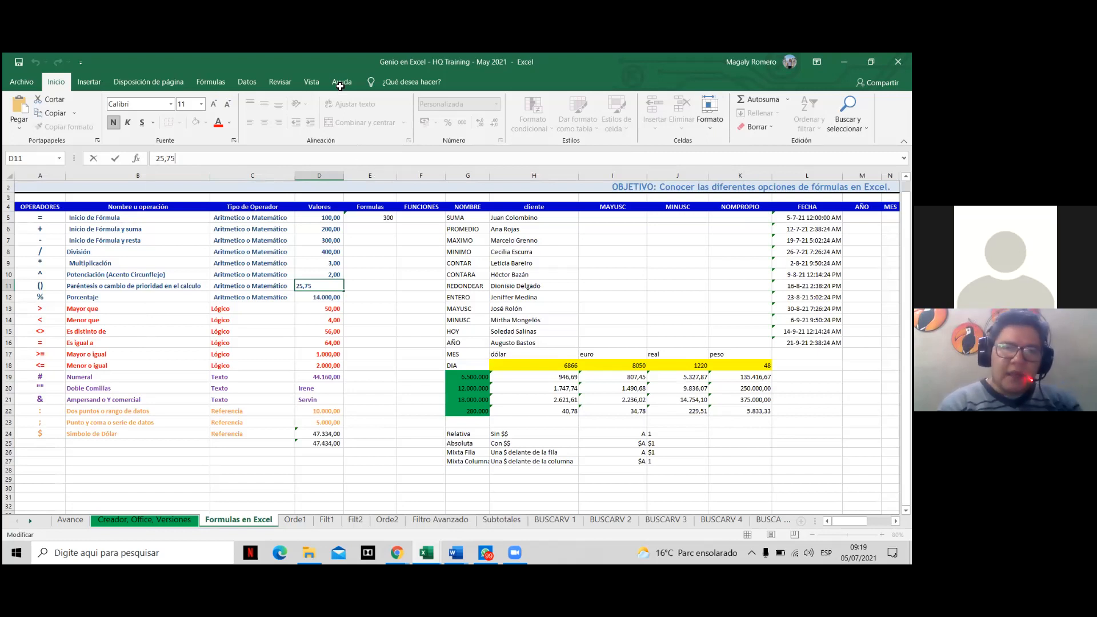
left_click(383, 290)
left_click(338, 290)
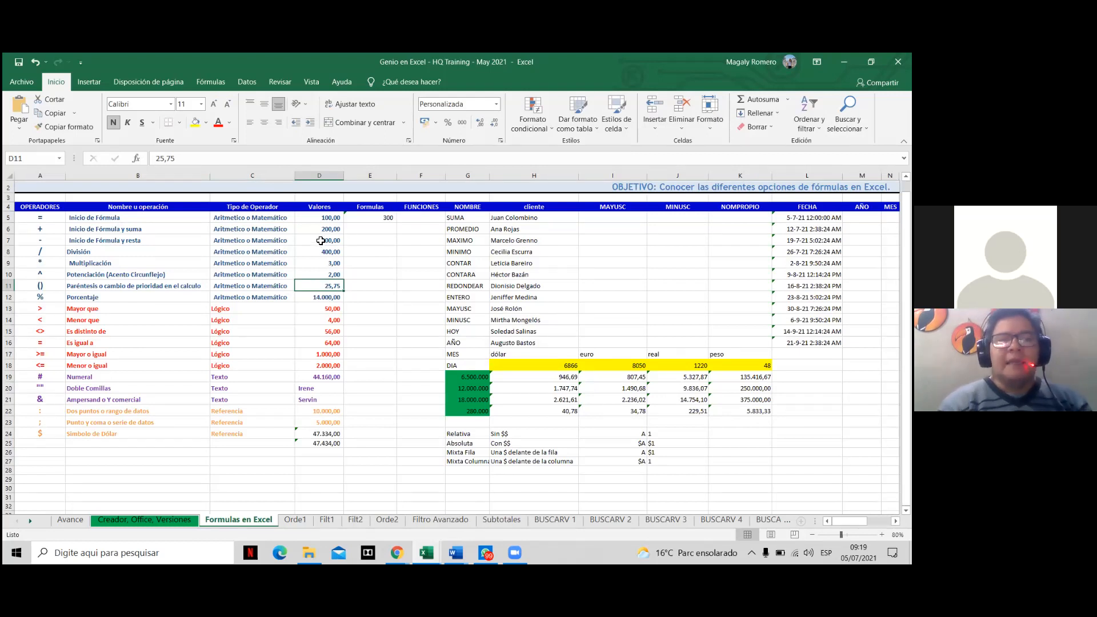
Enter the formula +D5+E5 in cell E6, starting it with a plus sign instead of an equals sign.
left_click(370, 230)
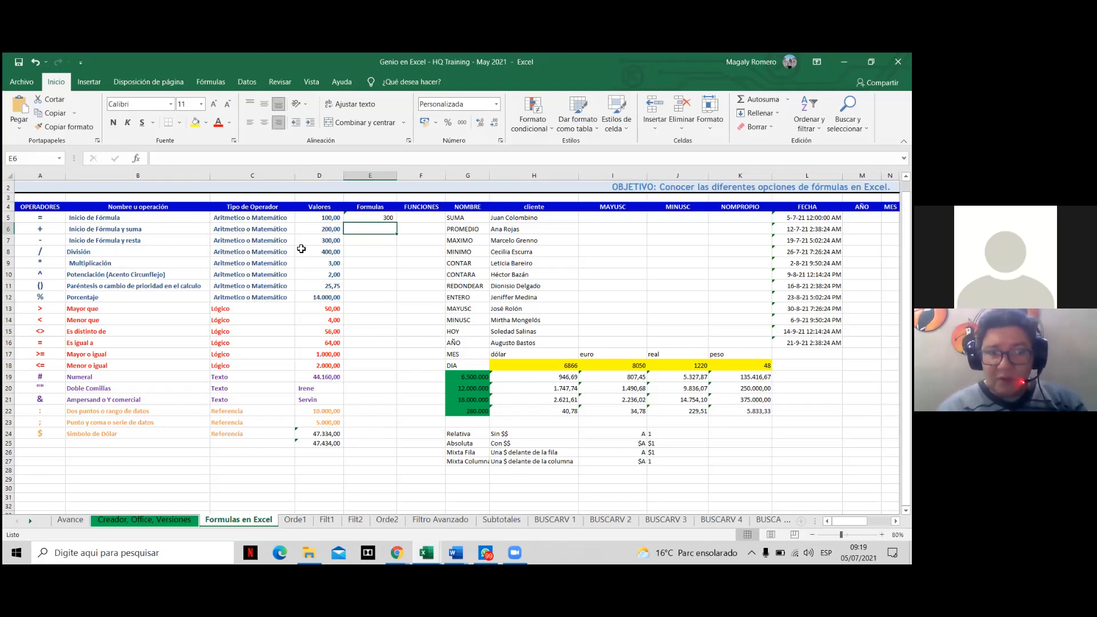
type("=")
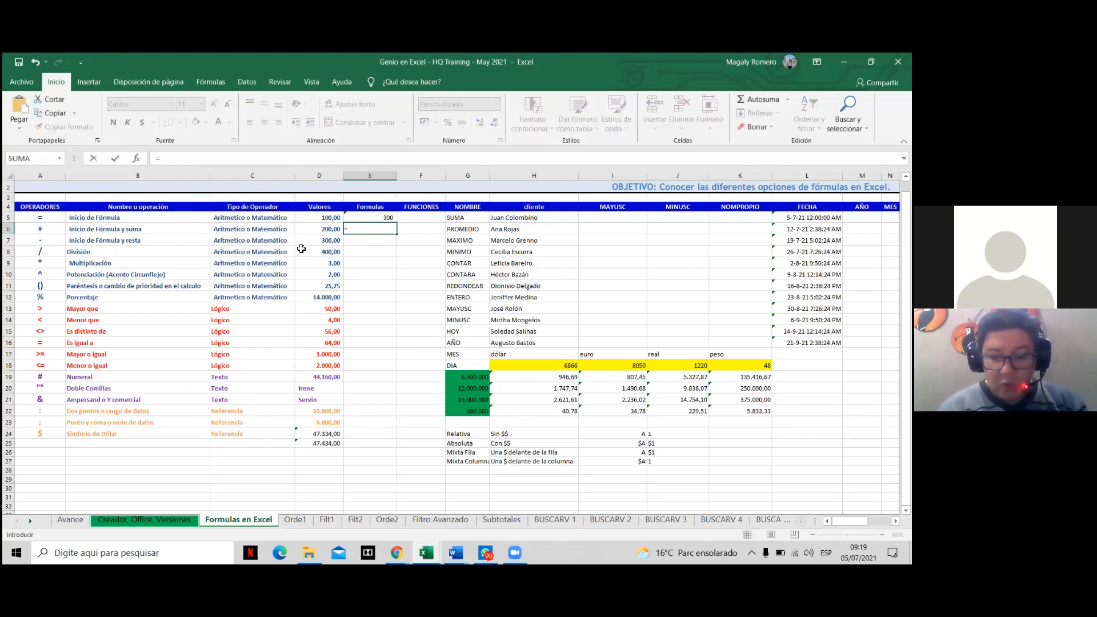
key("BackSpace")
type("+")
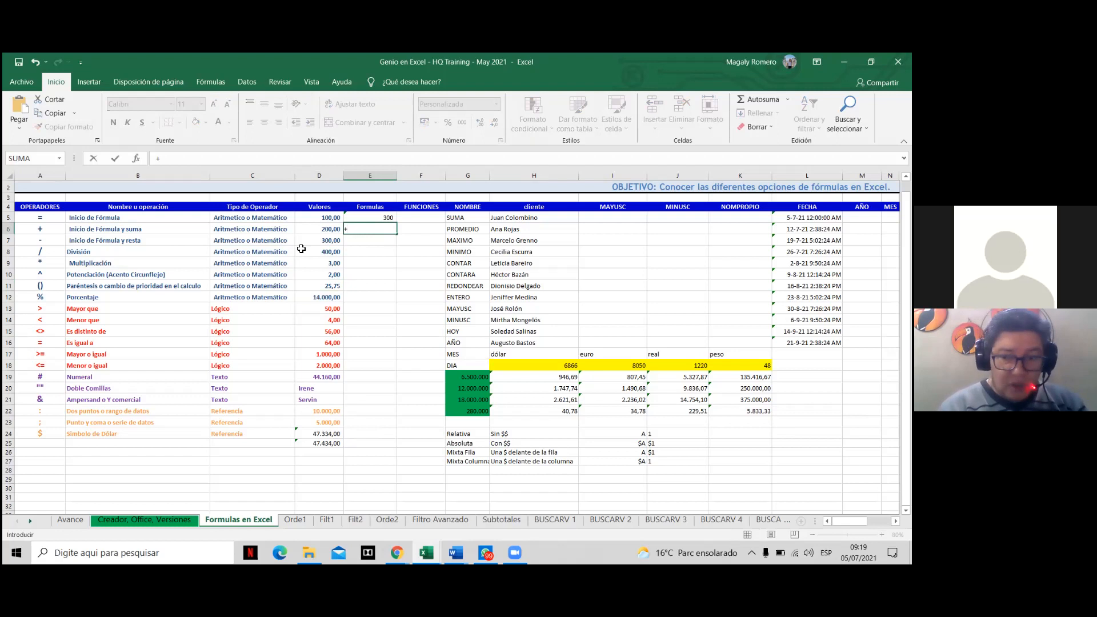
left_click(325, 219)
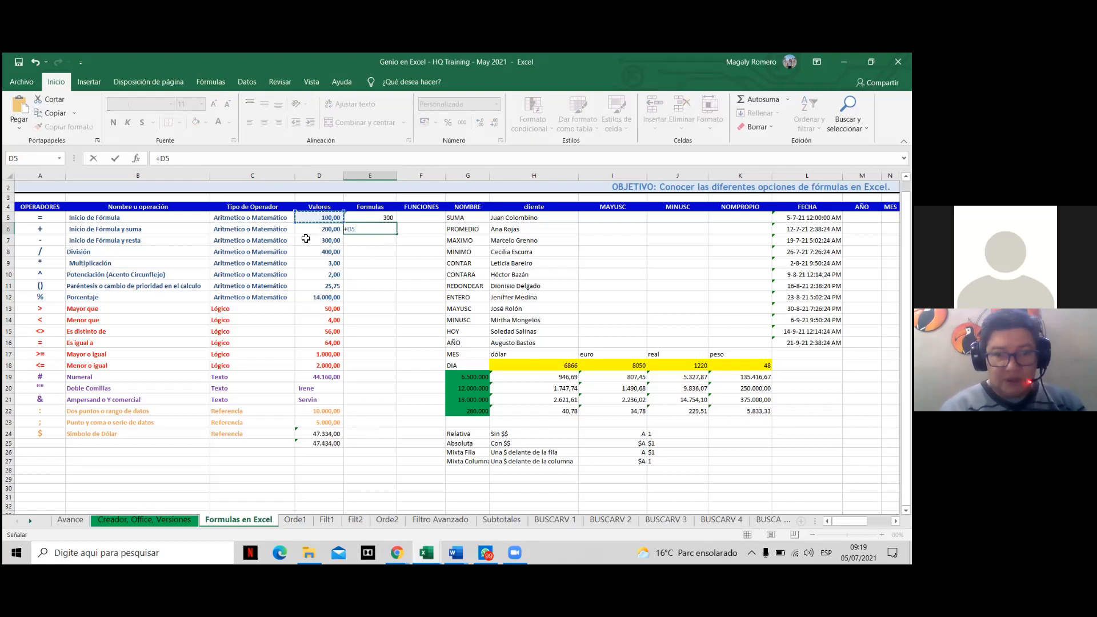
type("=")
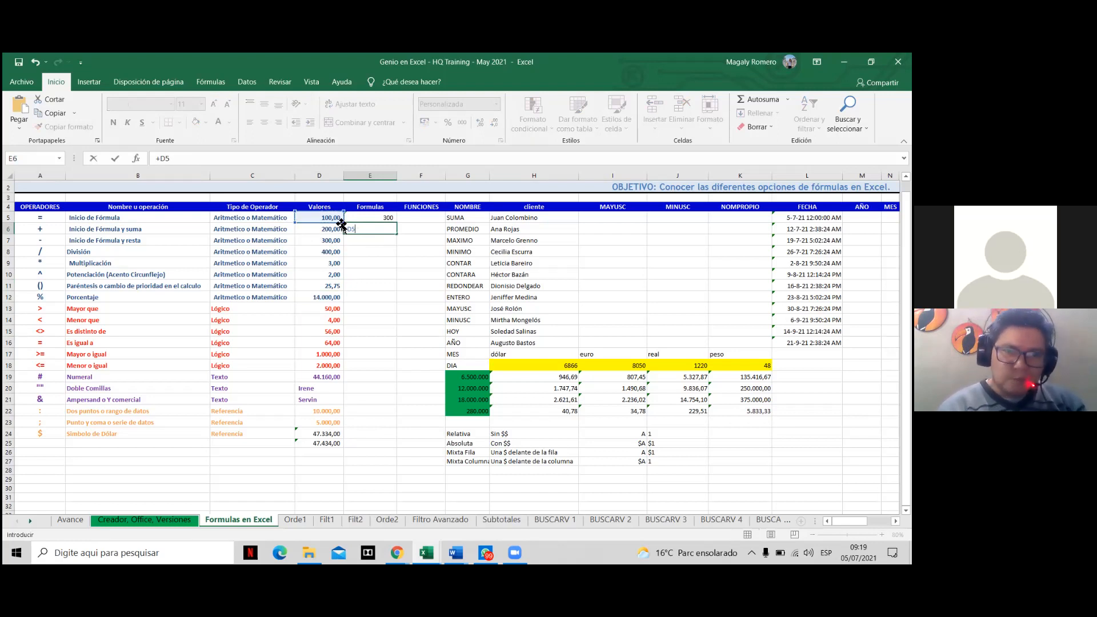
left_click(388, 217)
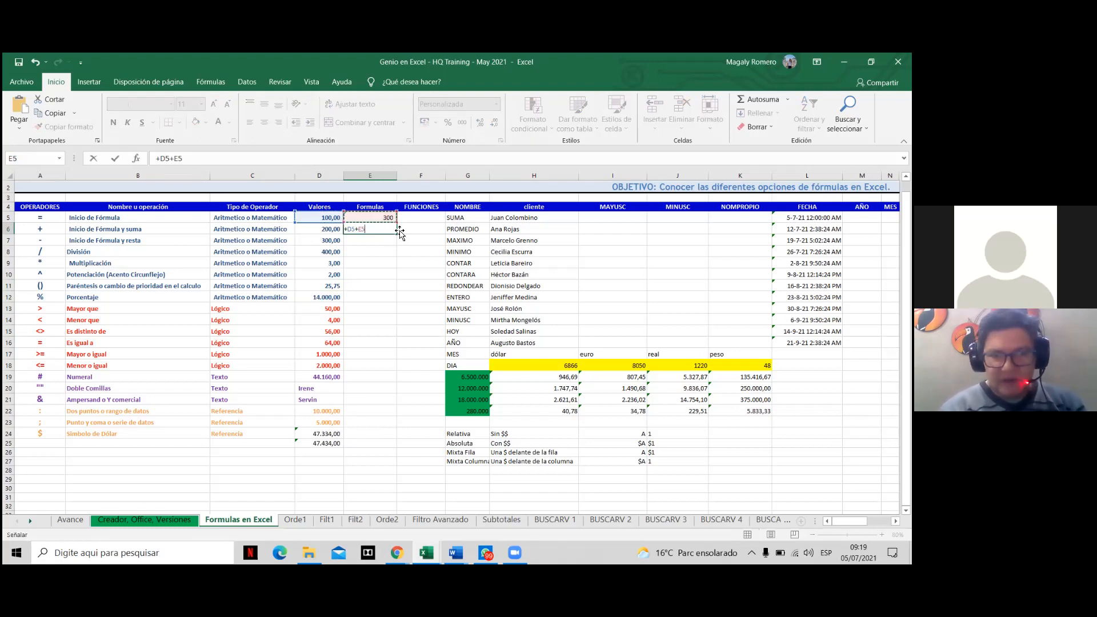
key("Return")
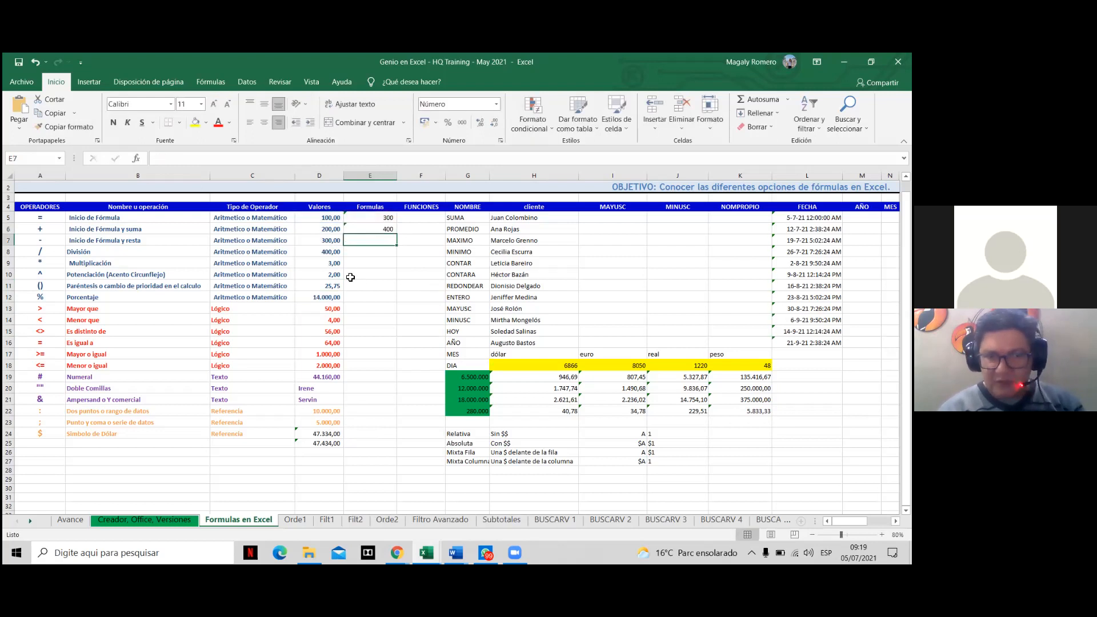
Compare the formula in cell E6 with the one in cell E5.
left_click(361, 230)
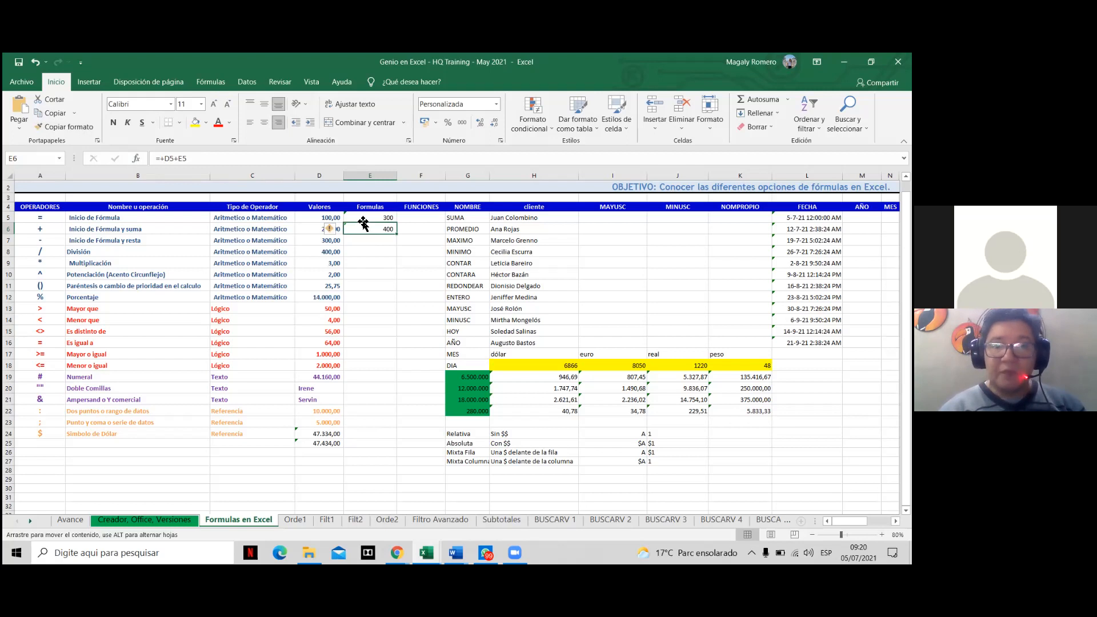
left_click(367, 217)
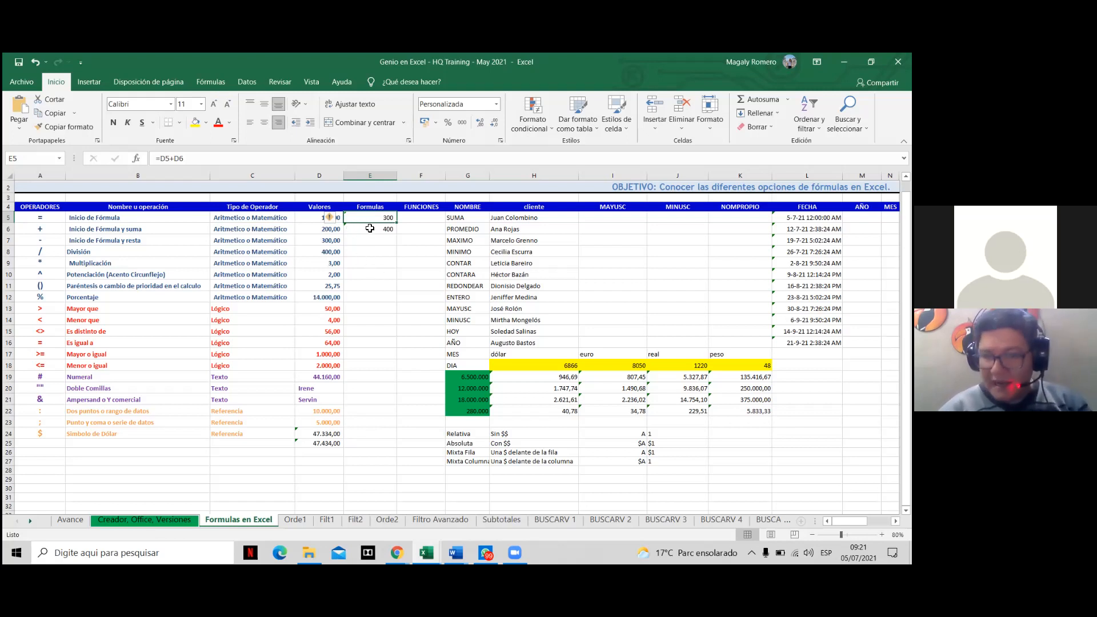
left_click(370, 229)
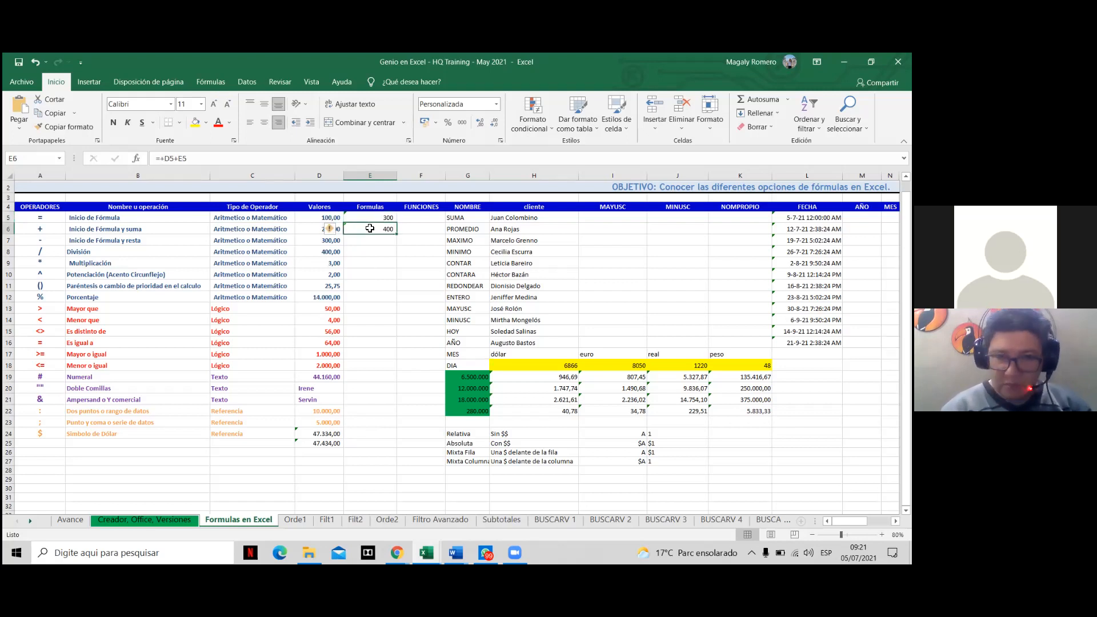
Enter the formula -D7-E6 in cell E7, starting it with a minus sign.
left_click(370, 240)
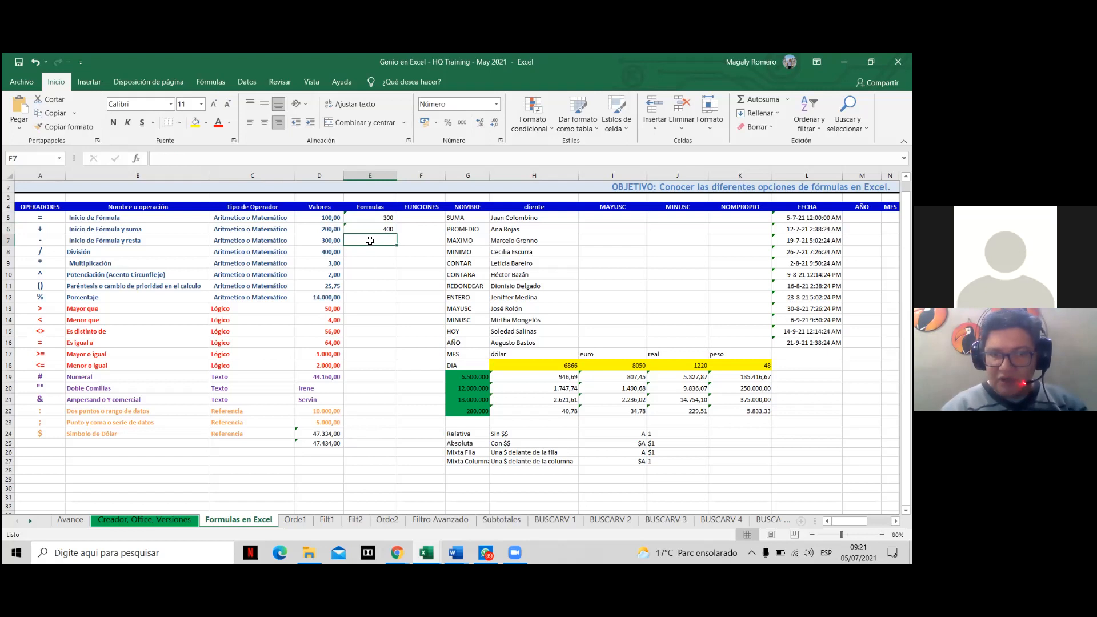
type("--")
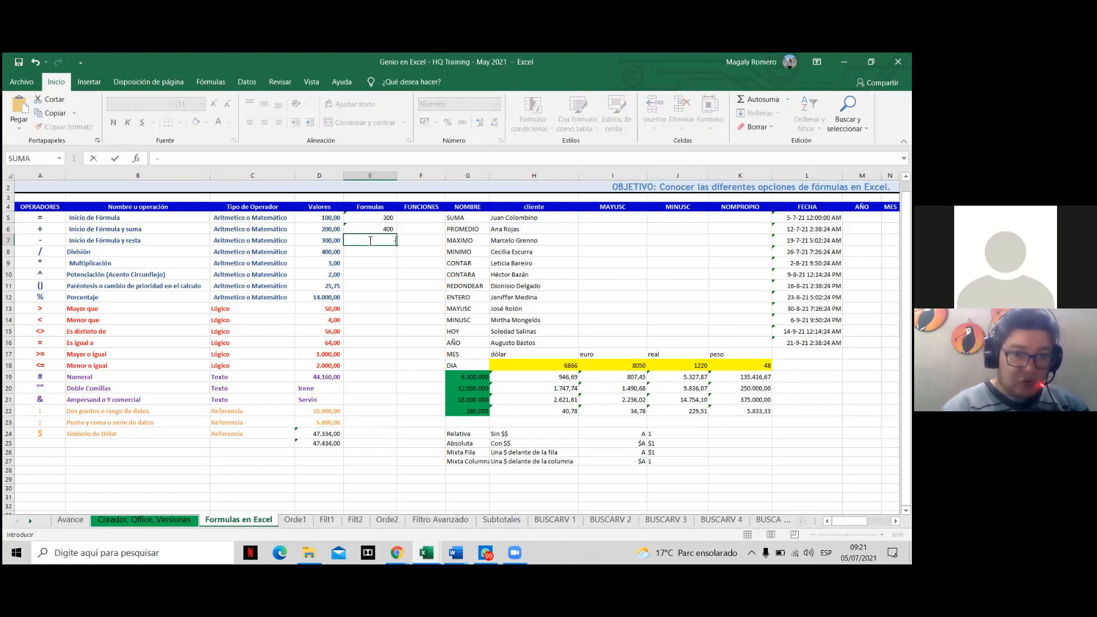
left_click(332, 242)
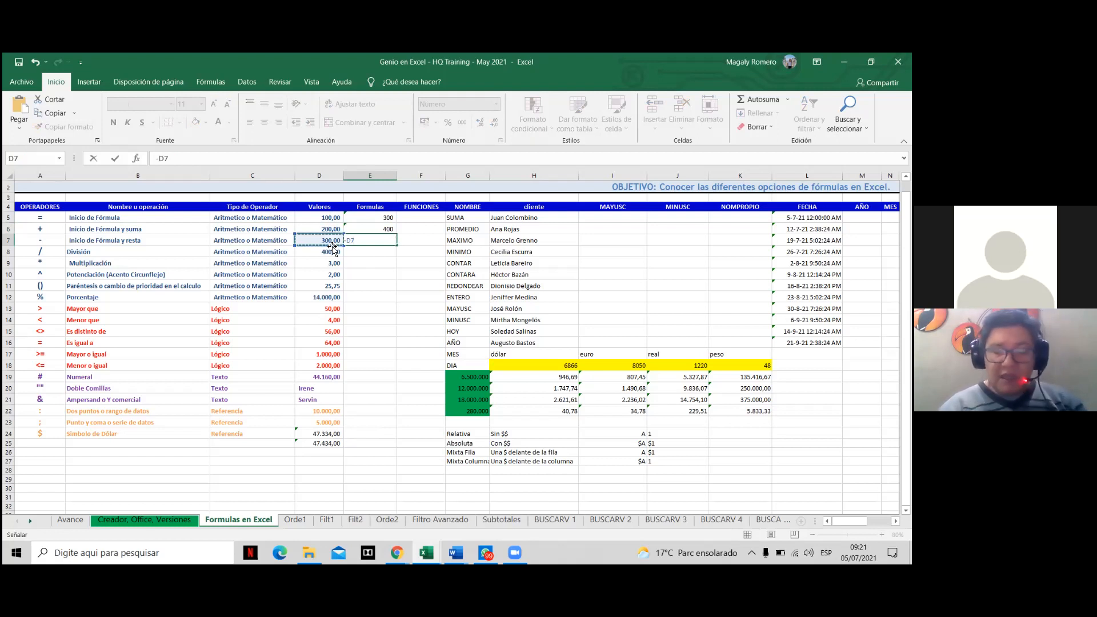
type("-")
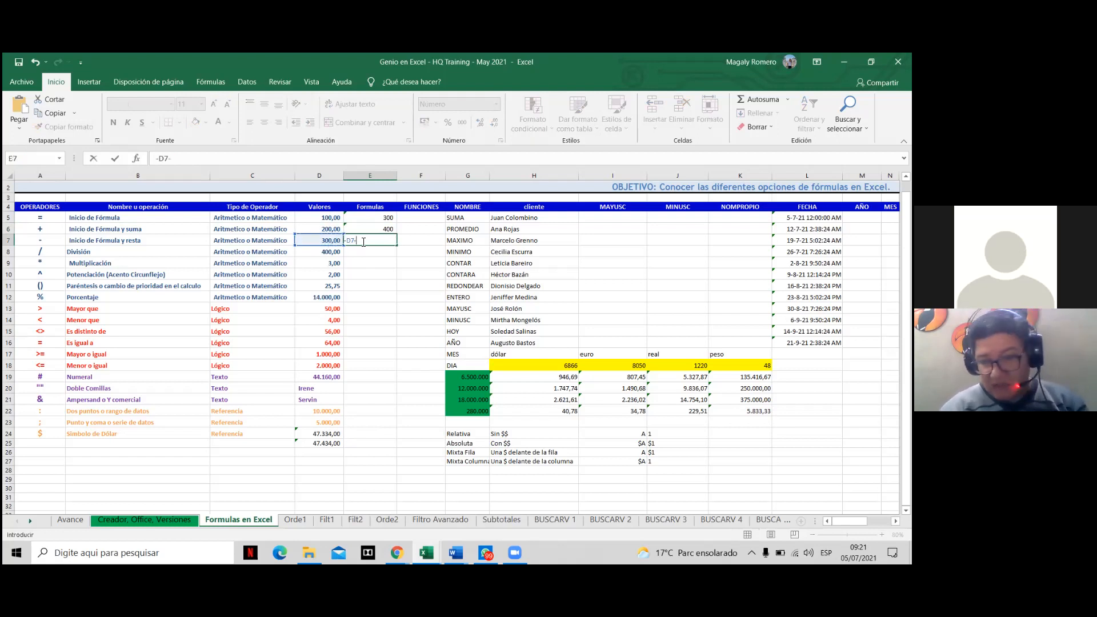
left_click(371, 229)
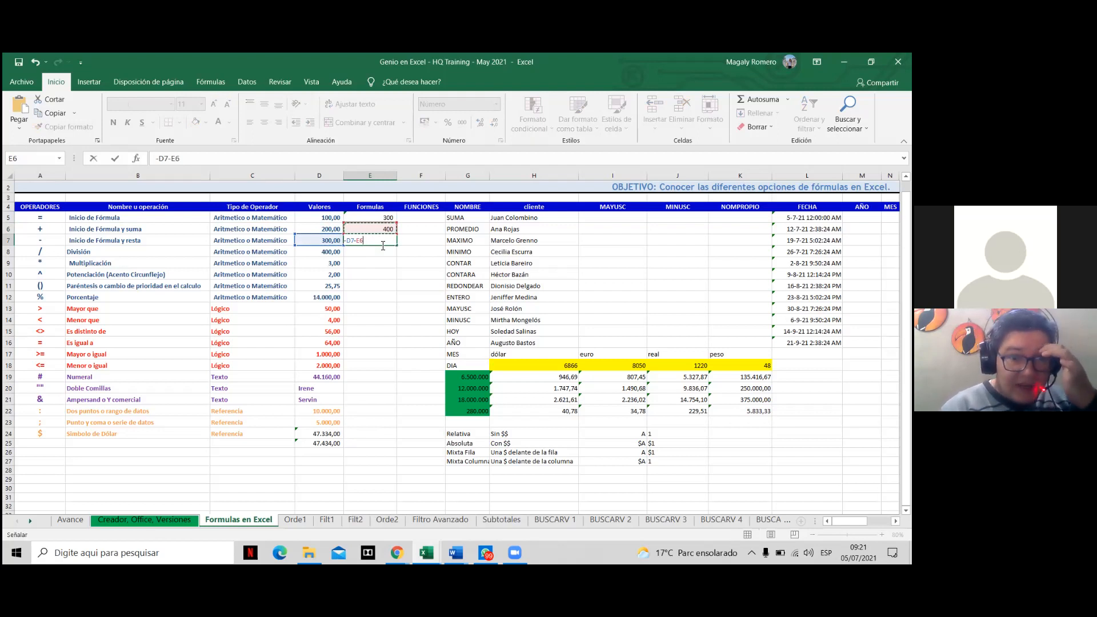
key("Return")
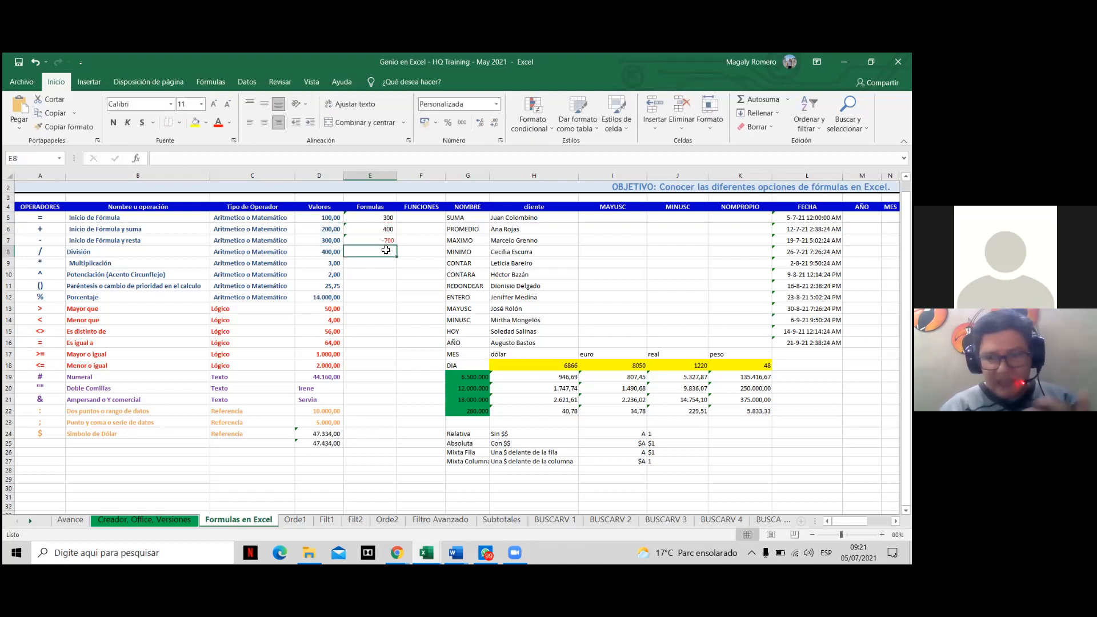
Change the number format of cell E7 to General.
left_click(386, 240)
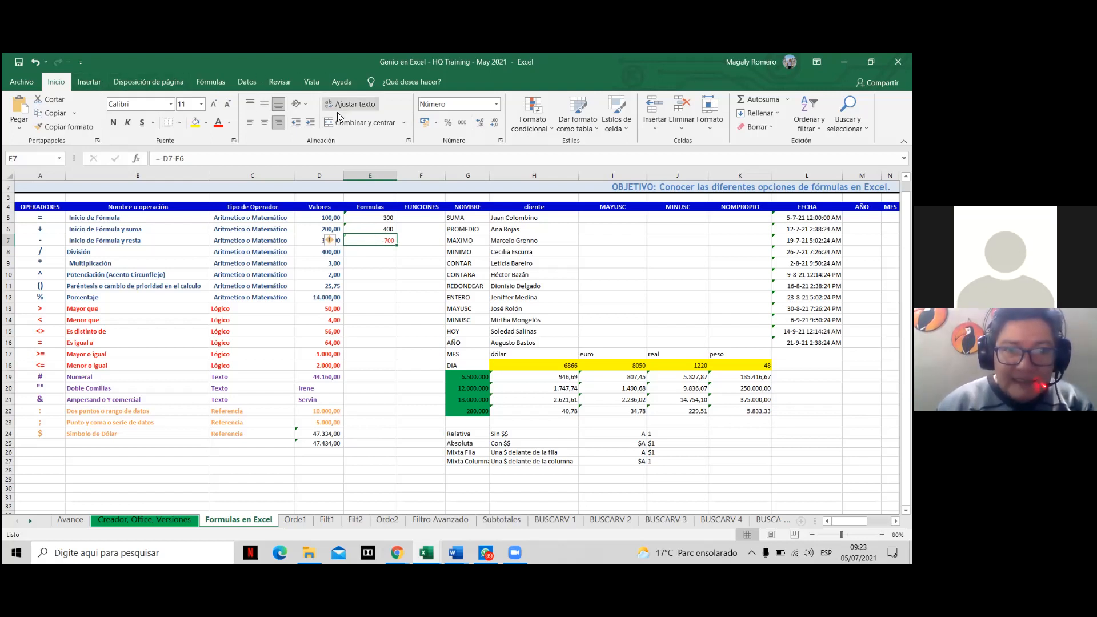
left_click(497, 104)
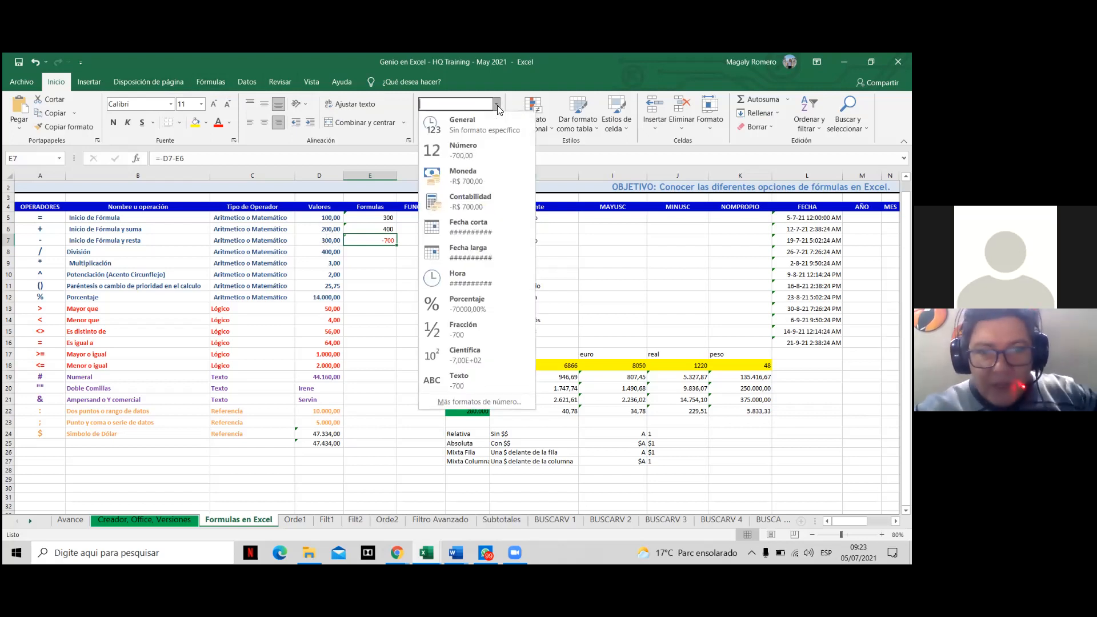
left_click(467, 122)
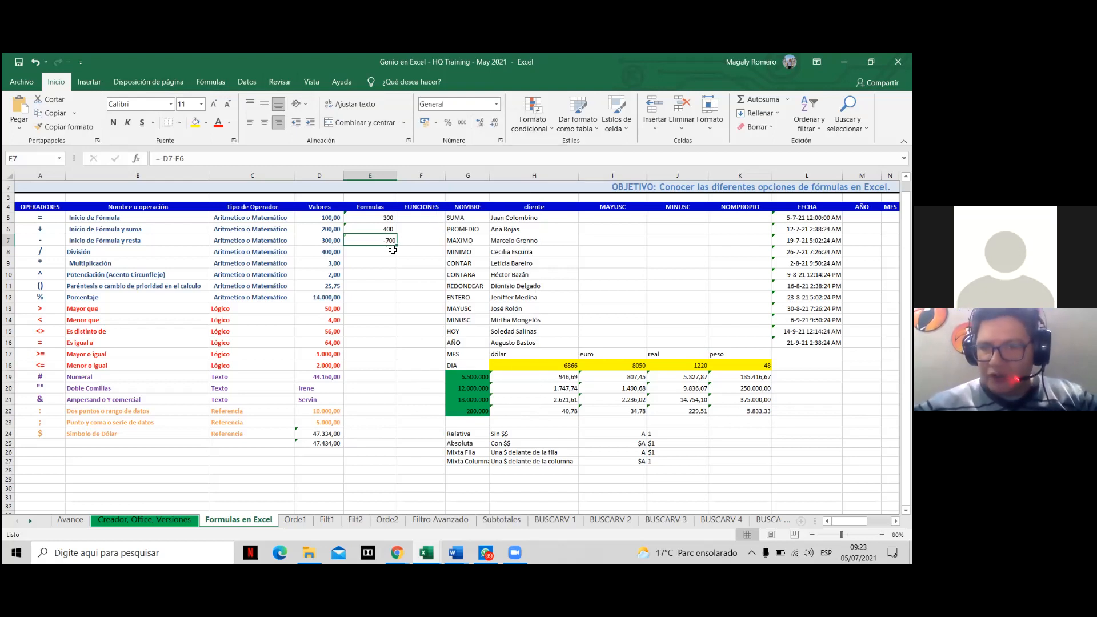
left_click(411, 252)
key("Down")
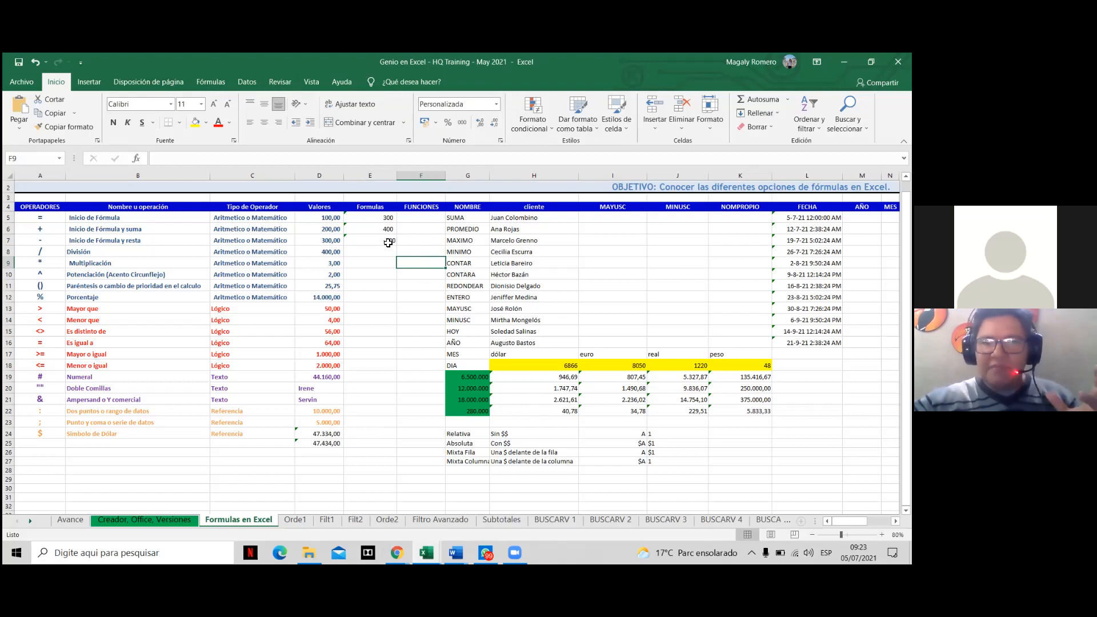
Compare the number formats of the formula cells E7, E6 and E5.
left_click(389, 243)
left_click(388, 228)
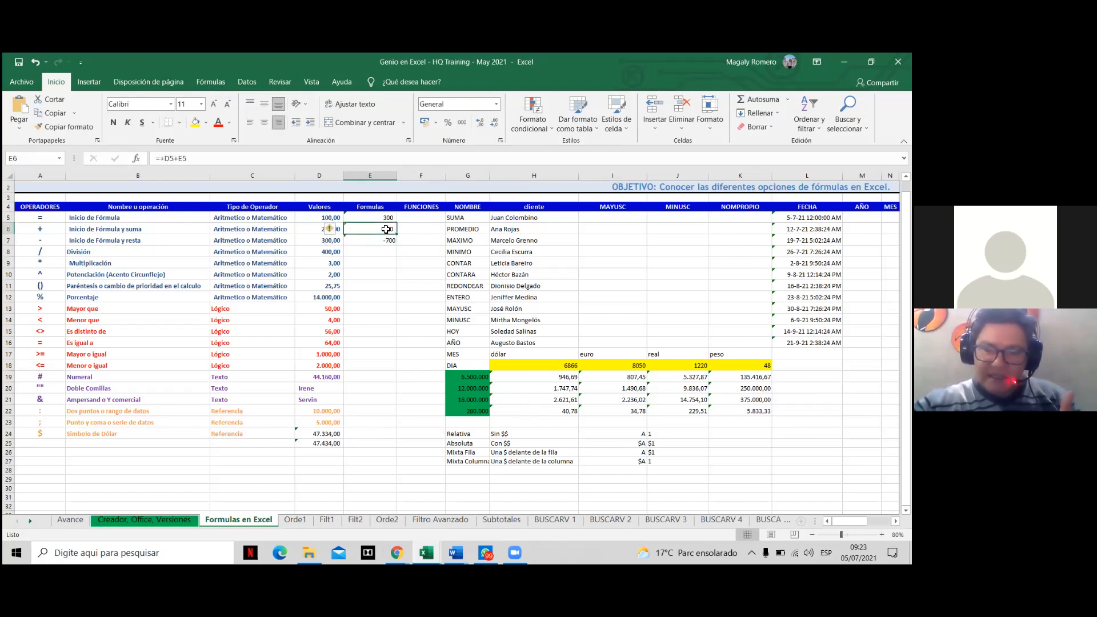
left_click(387, 218)
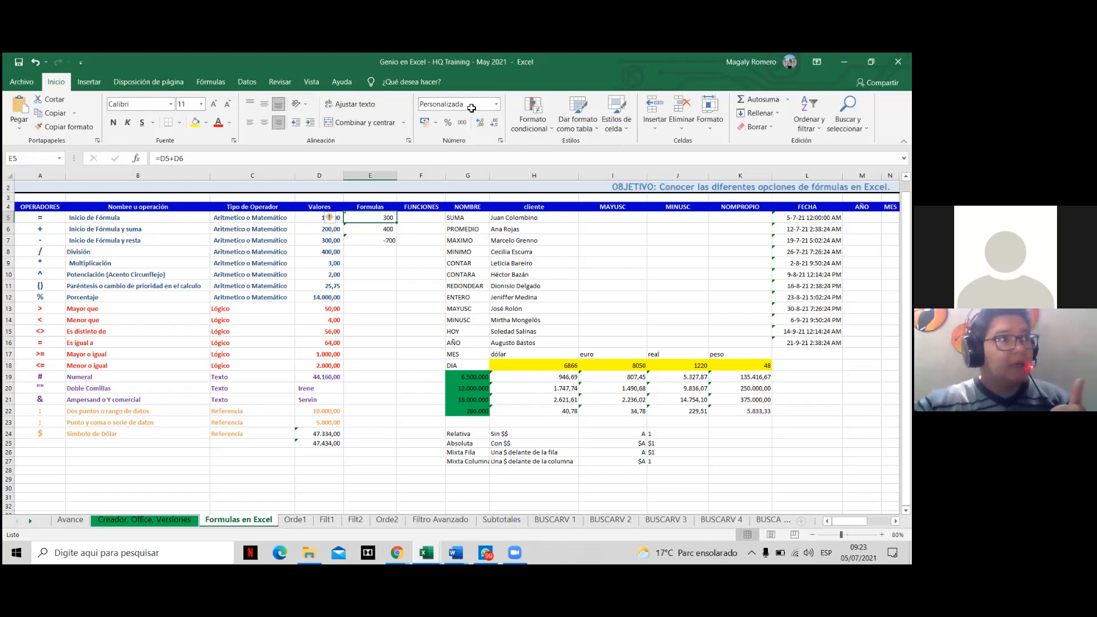
Undo the General number format on cell E7.
left_click(375, 241)
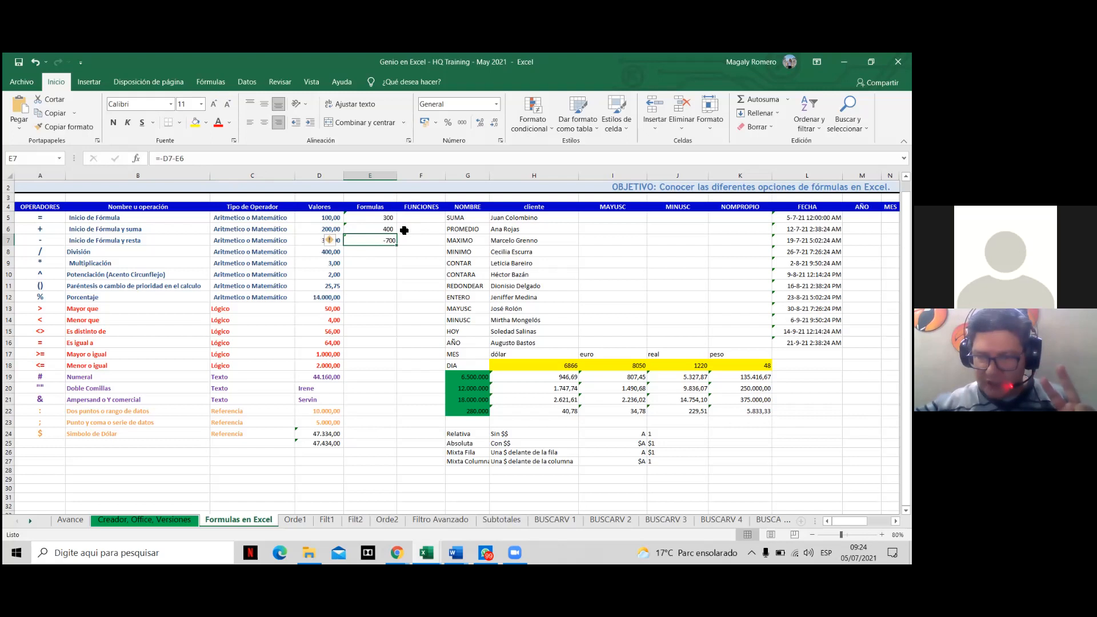
key("ctrl+z")
key("ctrl+z")
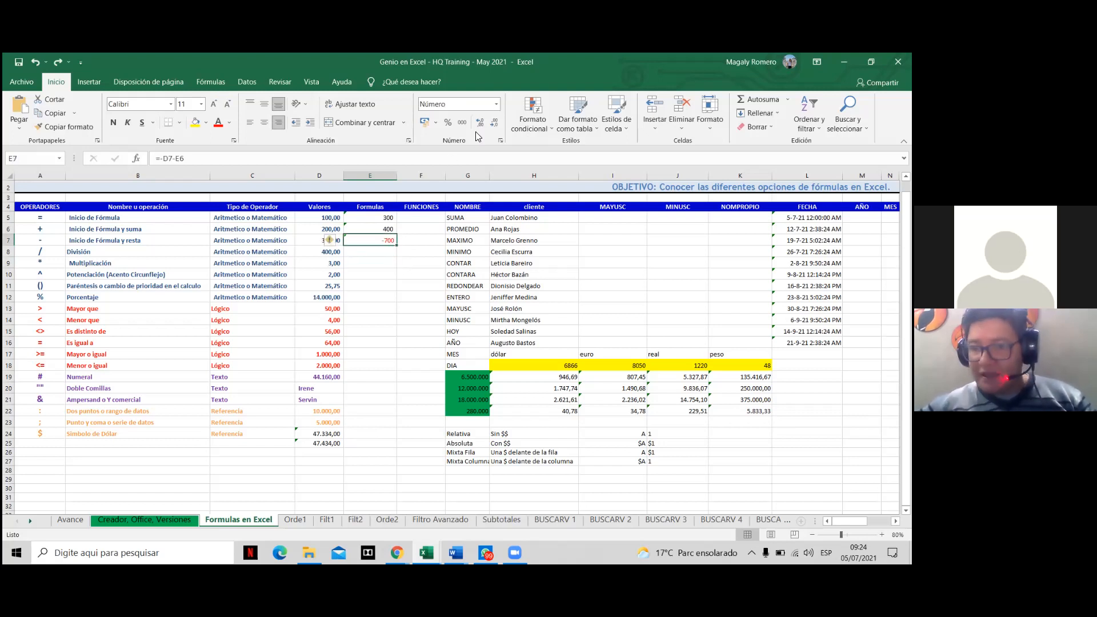
Review the available number formats for cell E7 and open its full cell format settings.
left_click(497, 106)
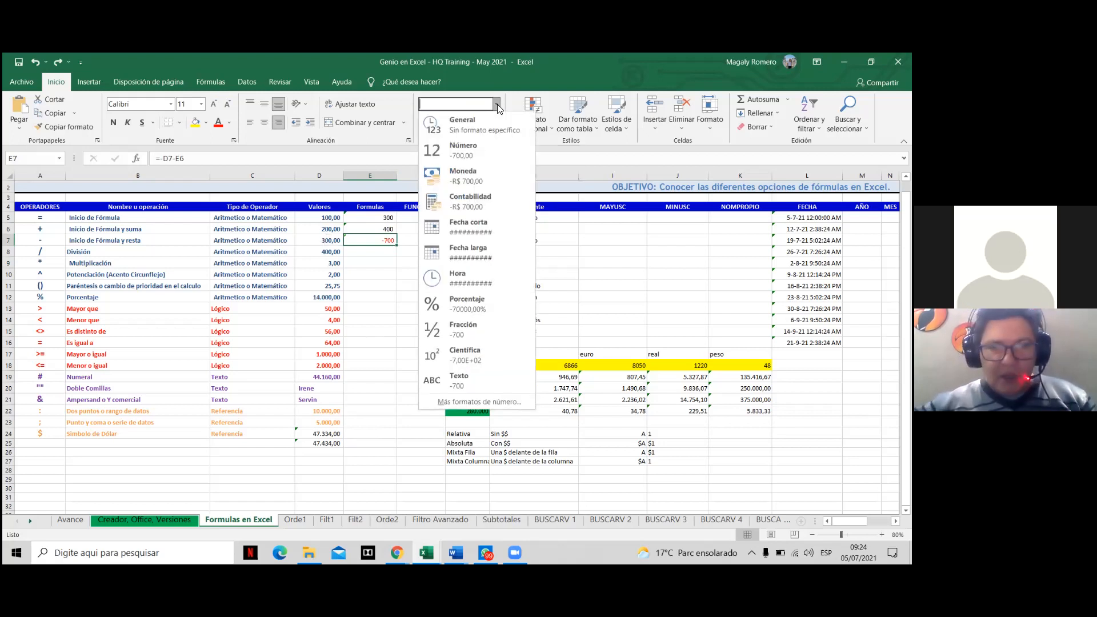
left_click(498, 104)
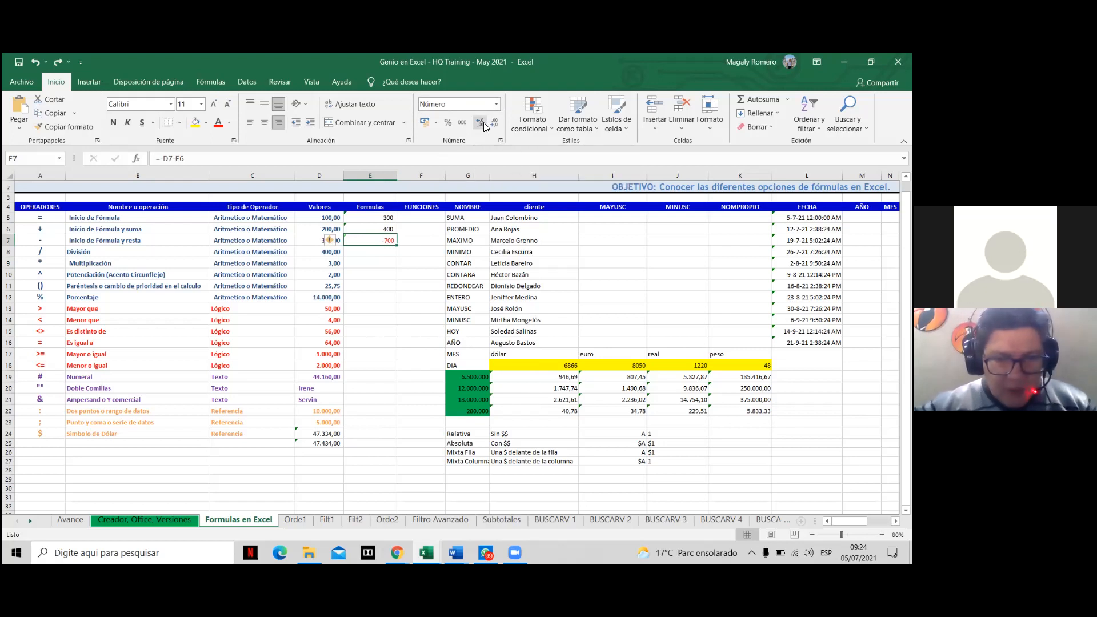
key("ctrl+1")
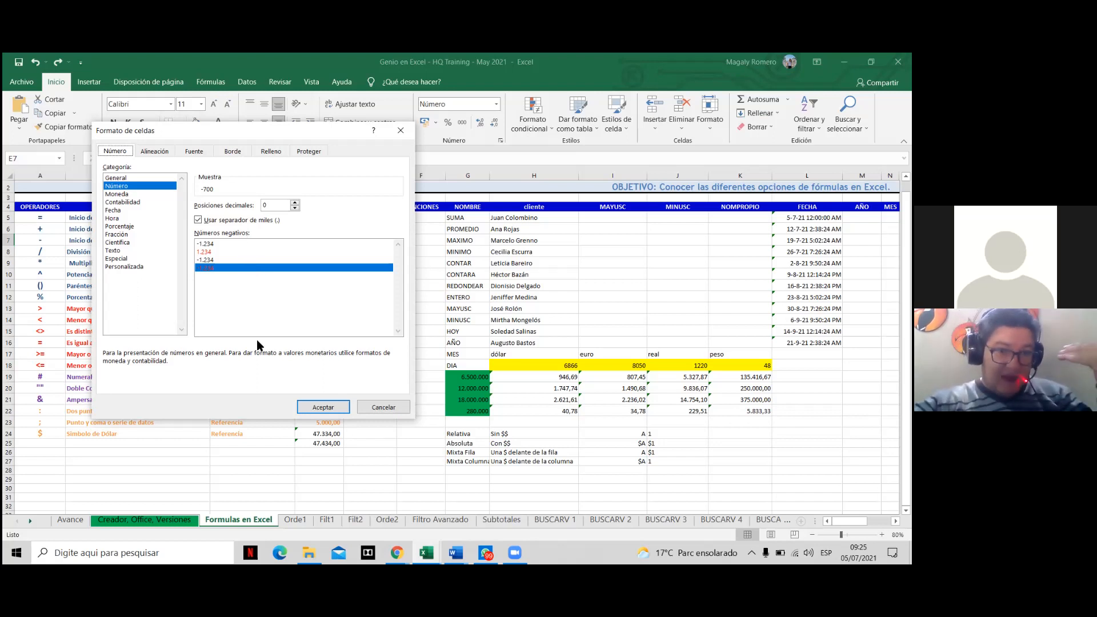
Search Windows for "not" and launch Bloco de Notas.
left_click(188, 553)
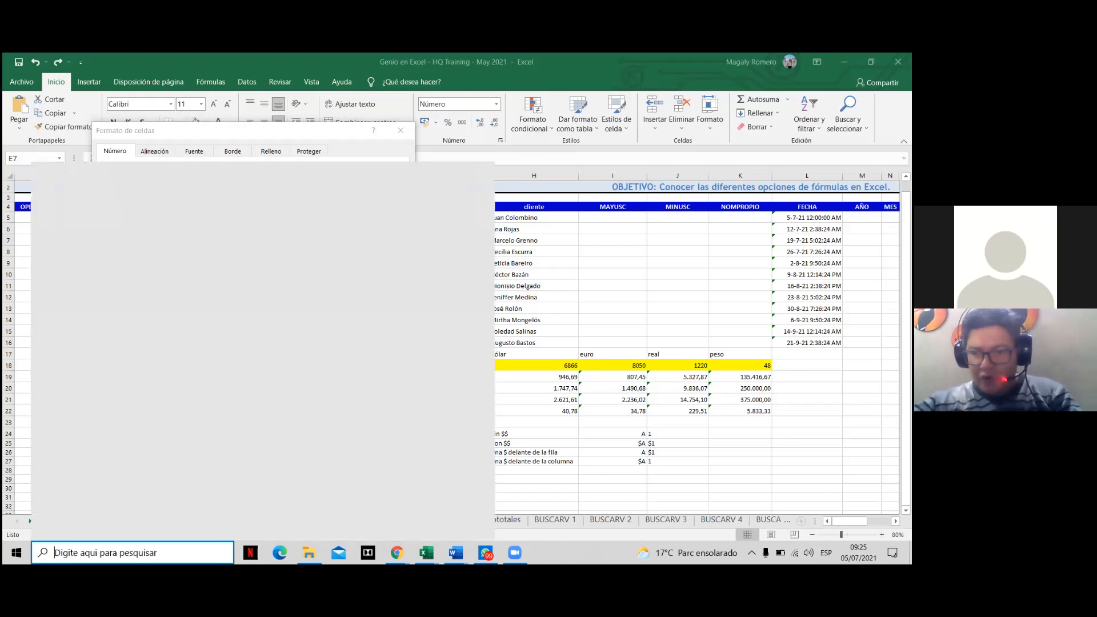
type("not")
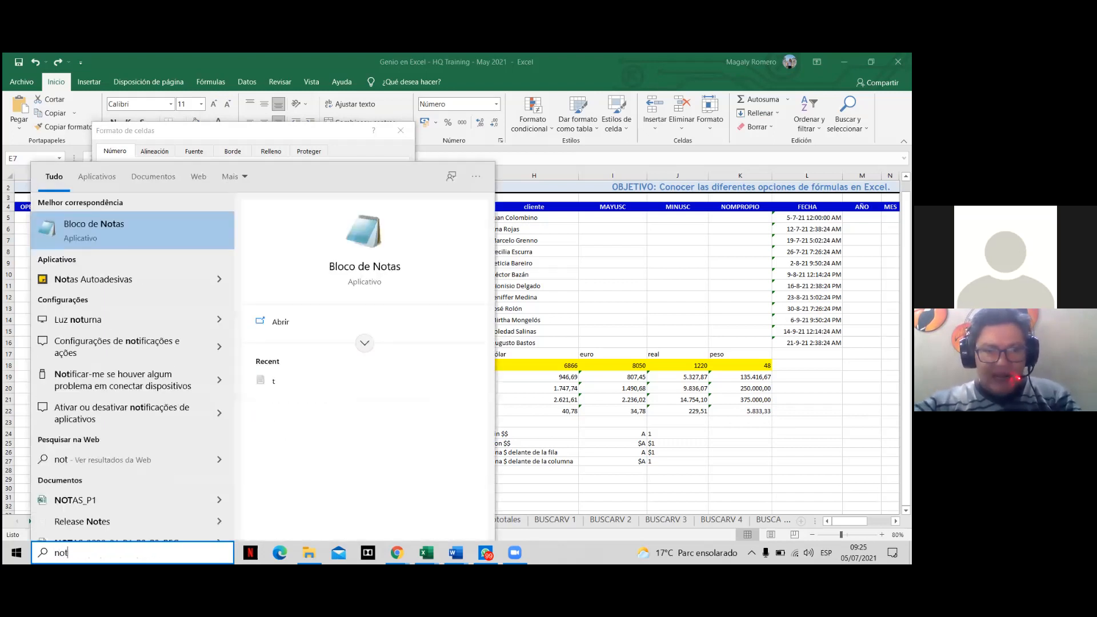
left_click(139, 226)
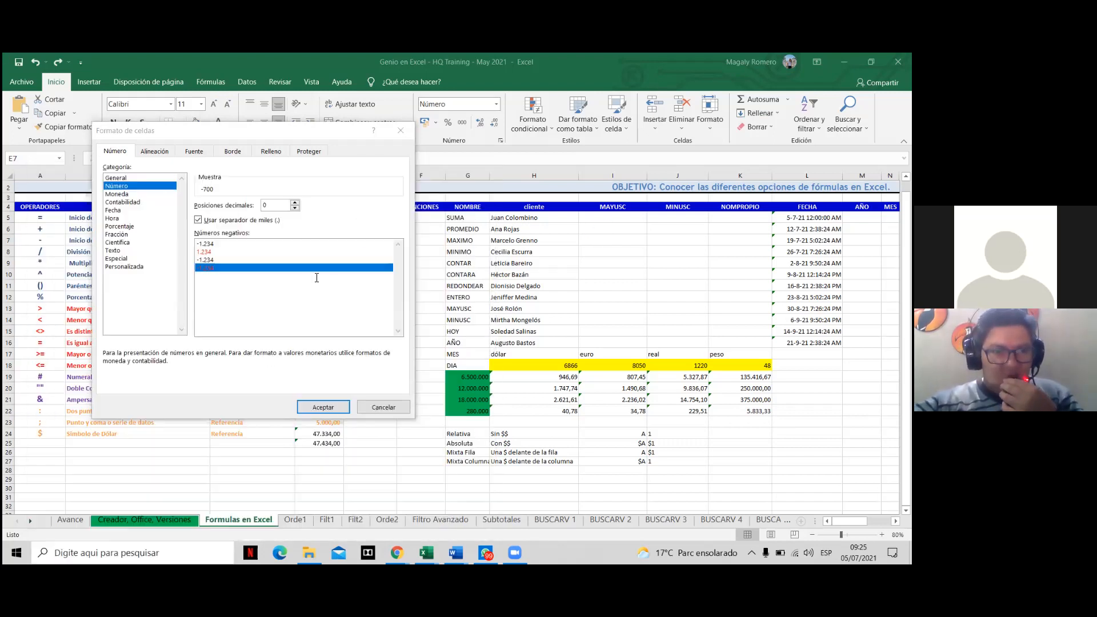
Write the note "Control 1 > acceso al panel de formato de celda" in the blank Bloco de Notas document.
type("Control 1")
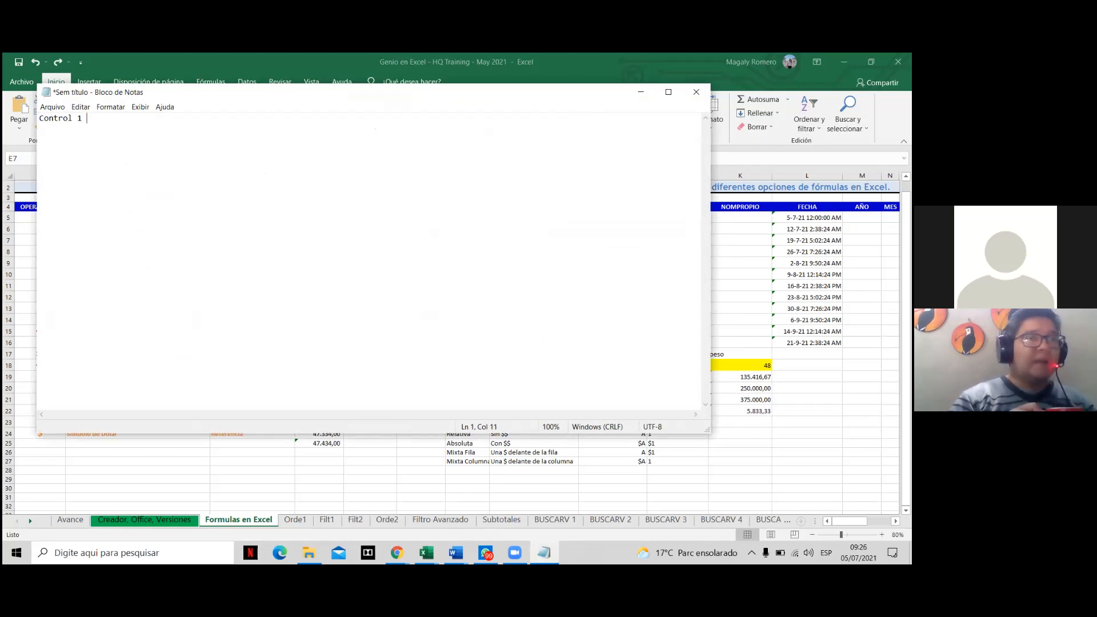
key("BackSpace")
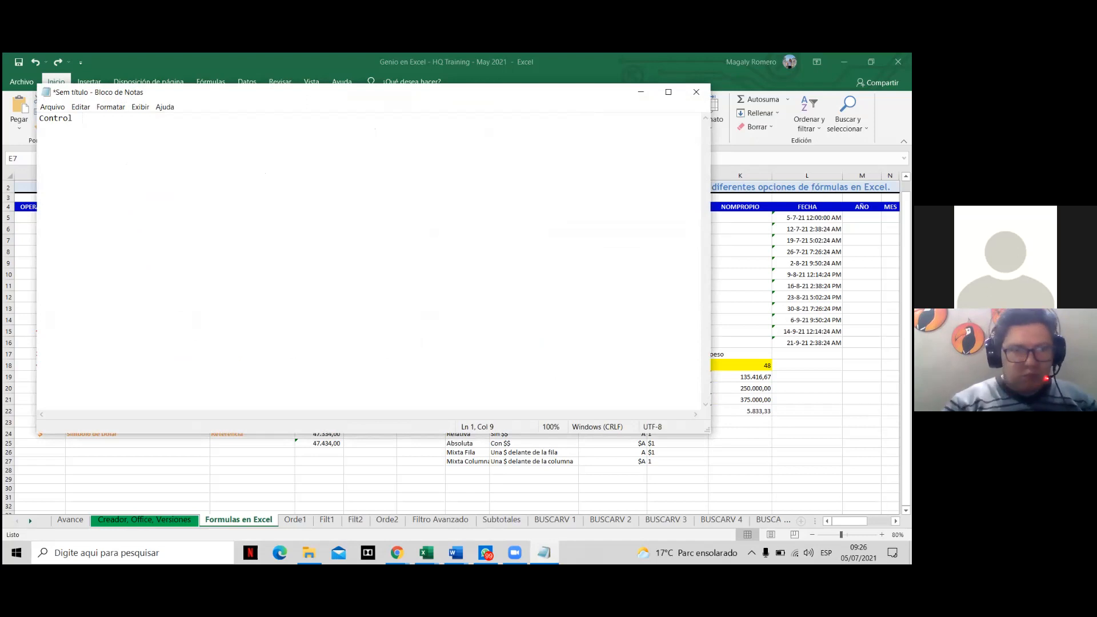
type("> acce")
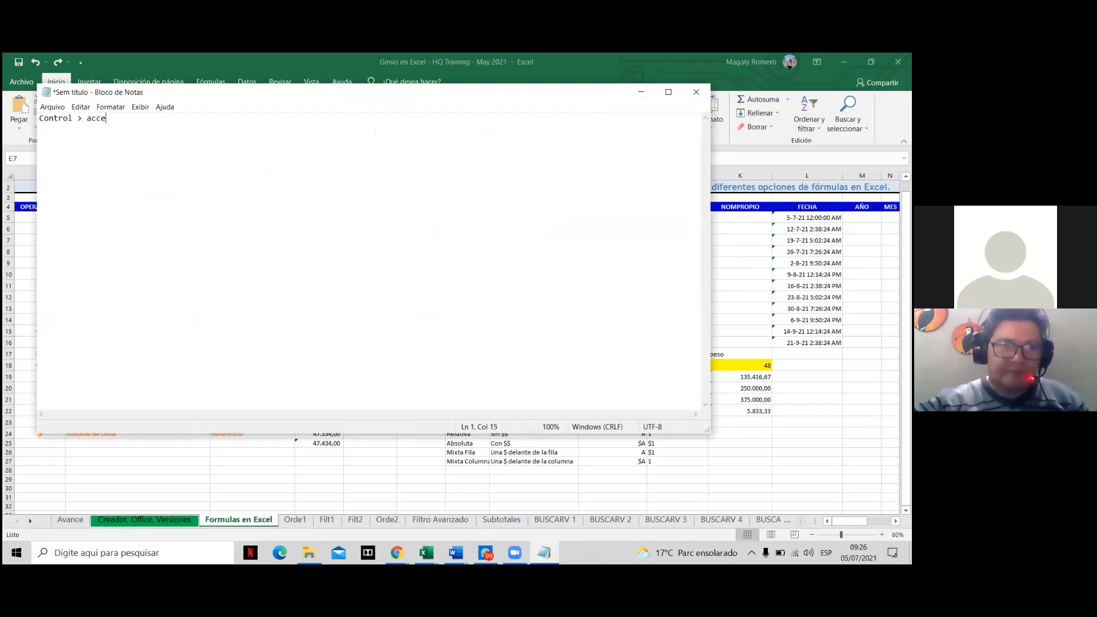
type("so al panel de format")
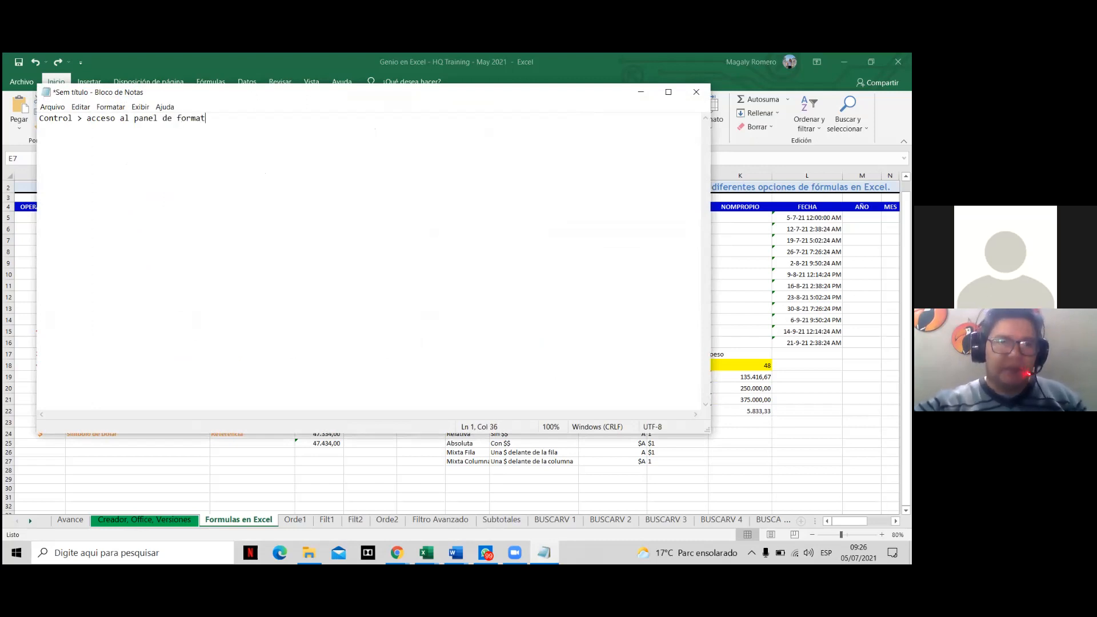
type("o de celda")
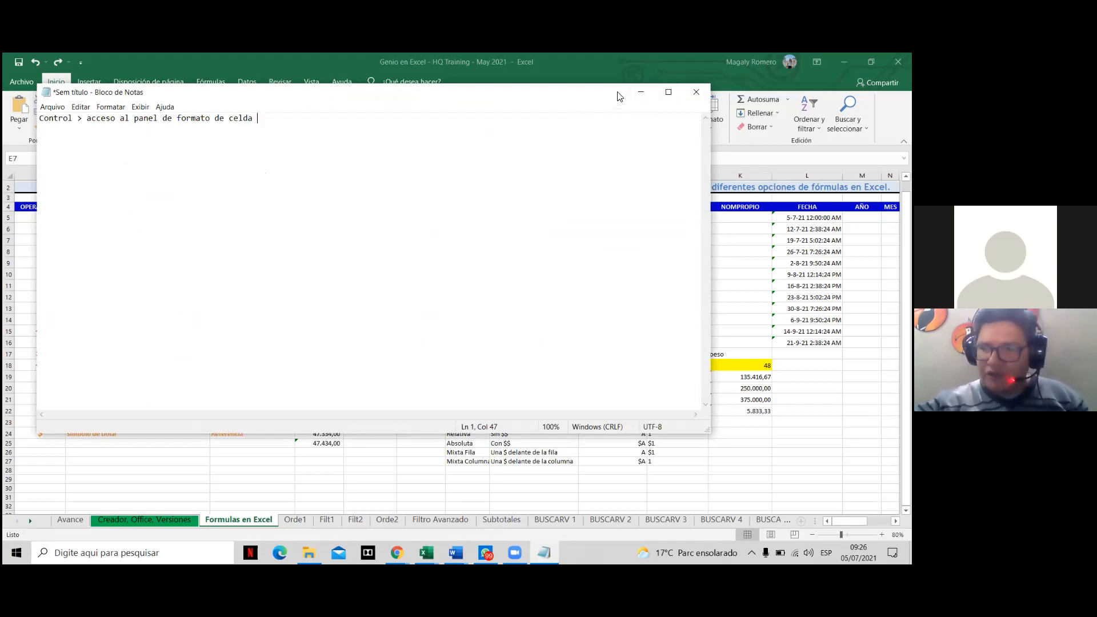
left_click(77, 120)
type("1")
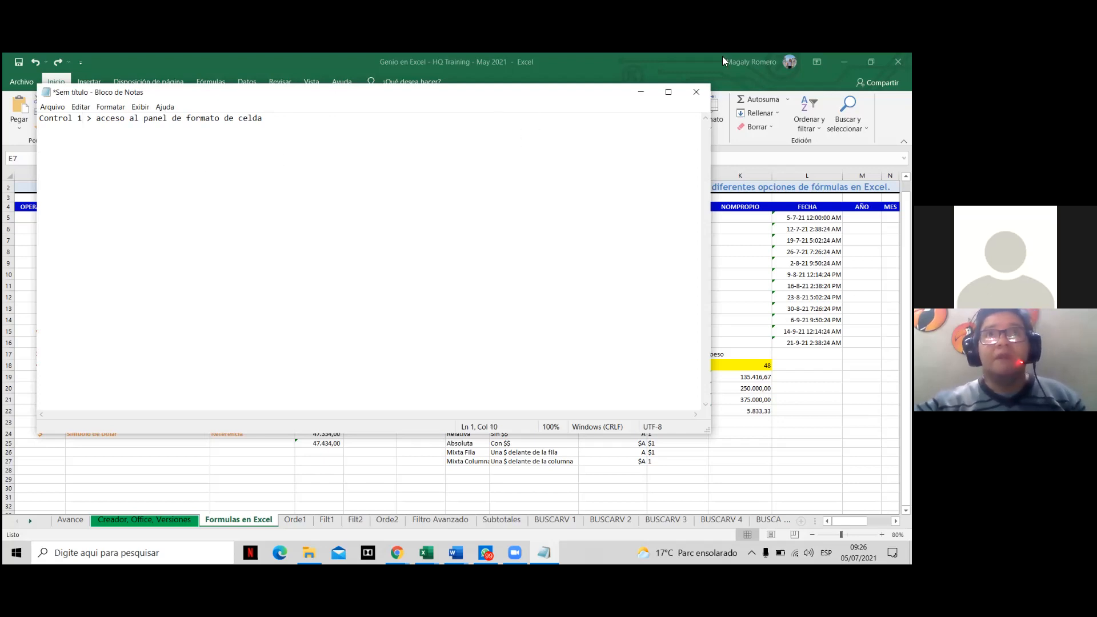
Switch back to Excel, close the cell format settings for E7 without changes and apply the General number format to it.
left_click(641, 92)
key("ctrl+1")
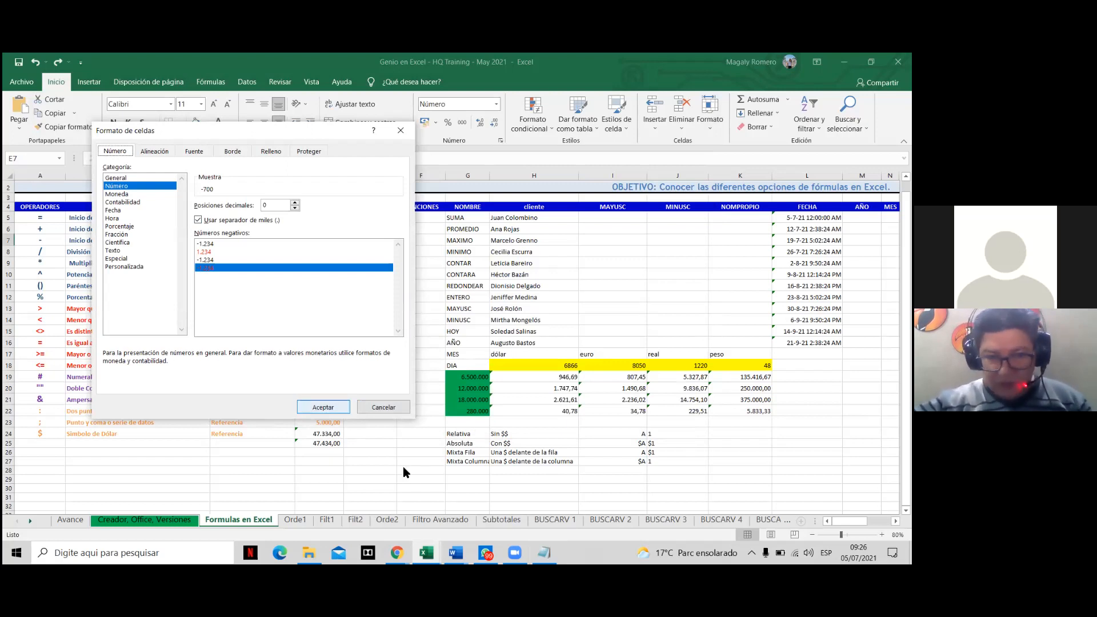
left_click(375, 402)
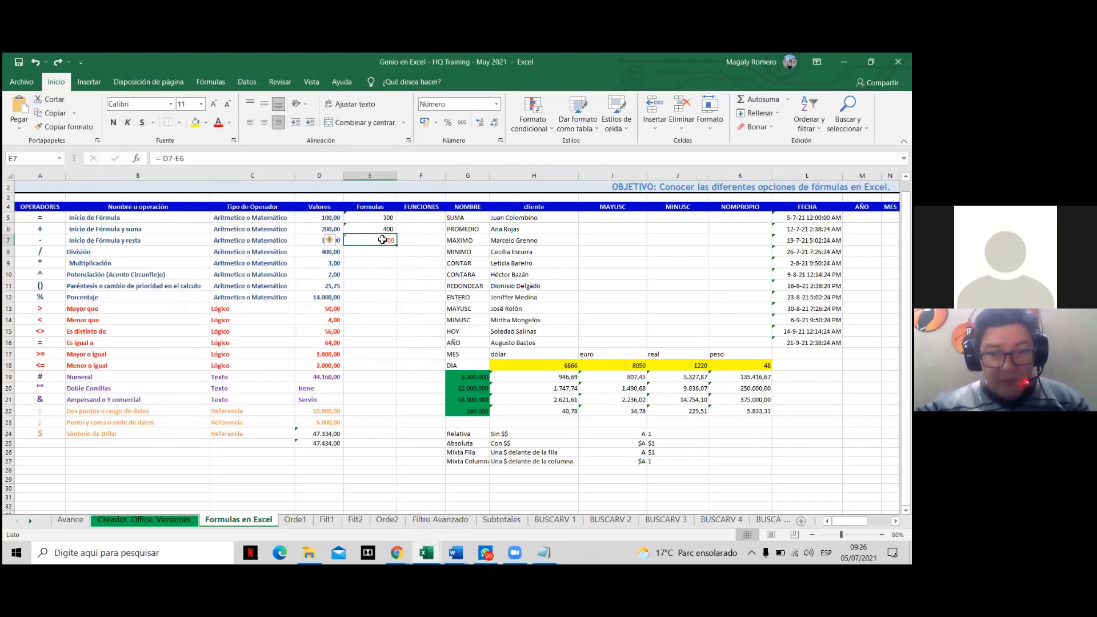
left_click(496, 105)
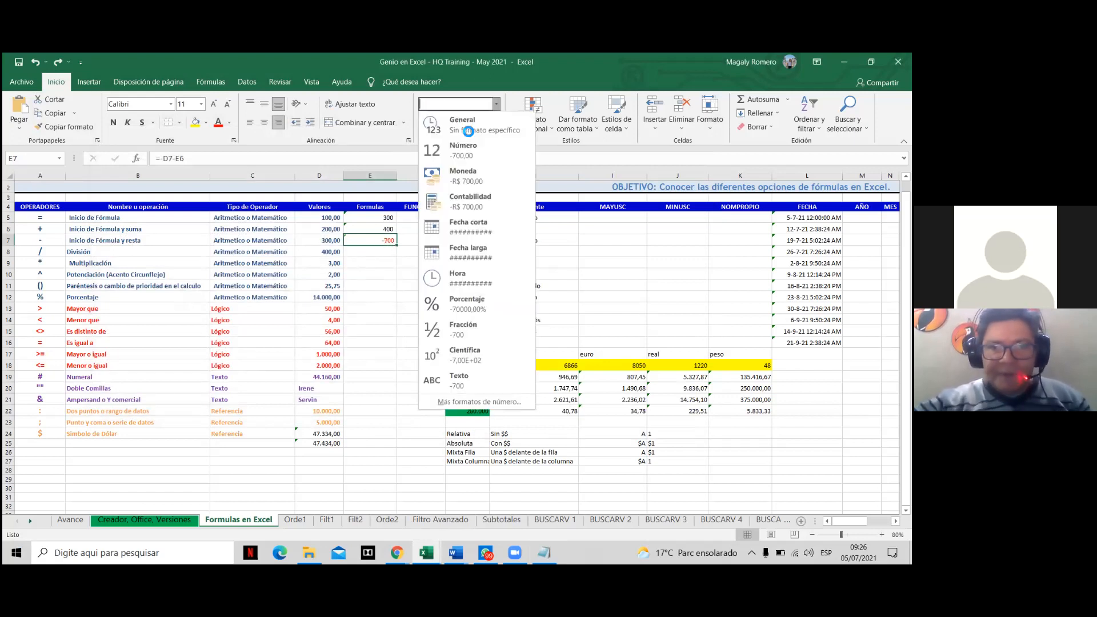
left_click(469, 131)
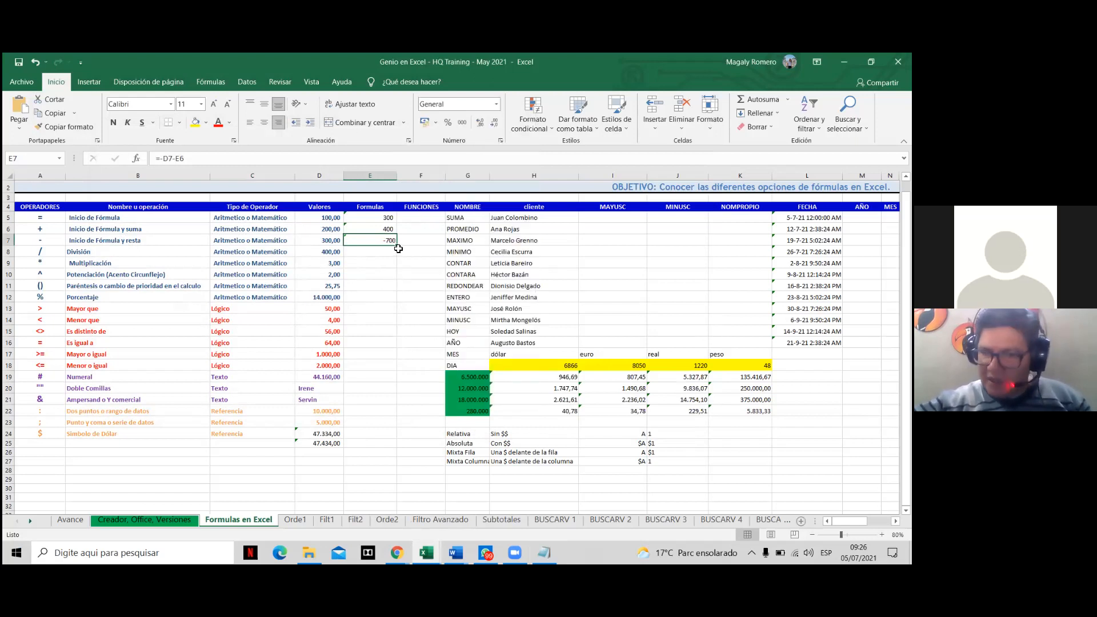
Compare the Moneda and Número categories for cell E7, and apply Número with two decimals and red negatives with a minus sign.
key("ctrl+1")
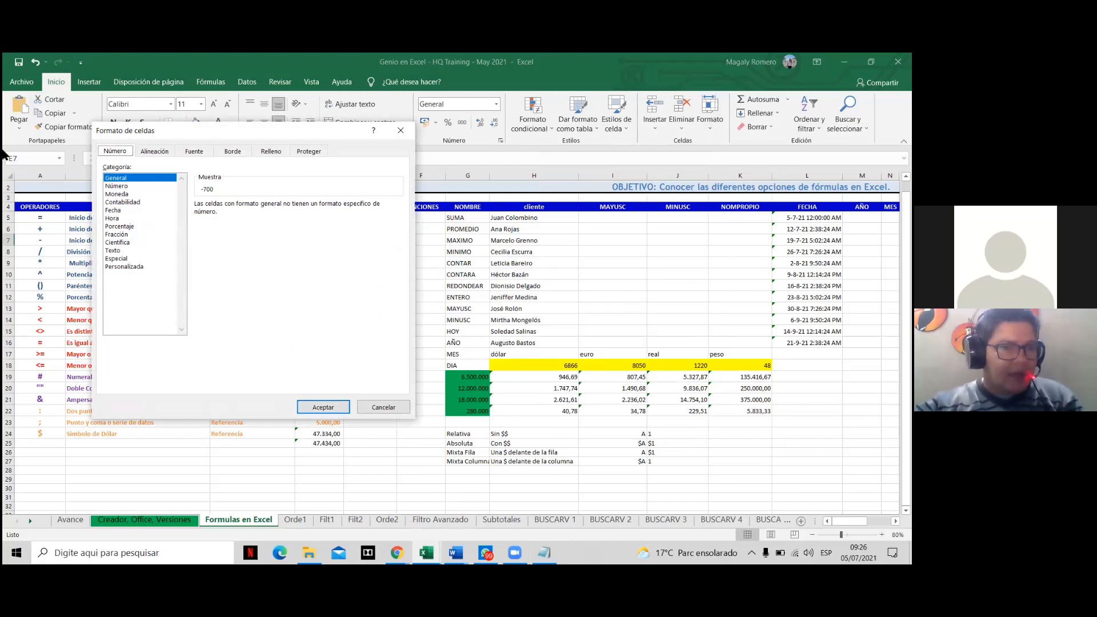
left_click(131, 193)
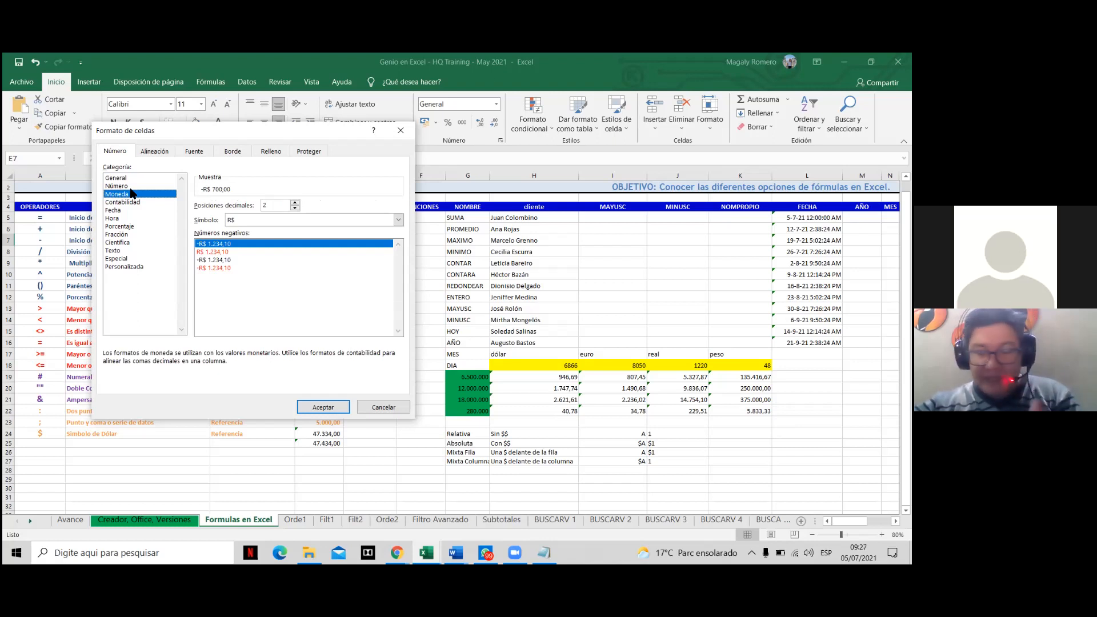
left_click(130, 186)
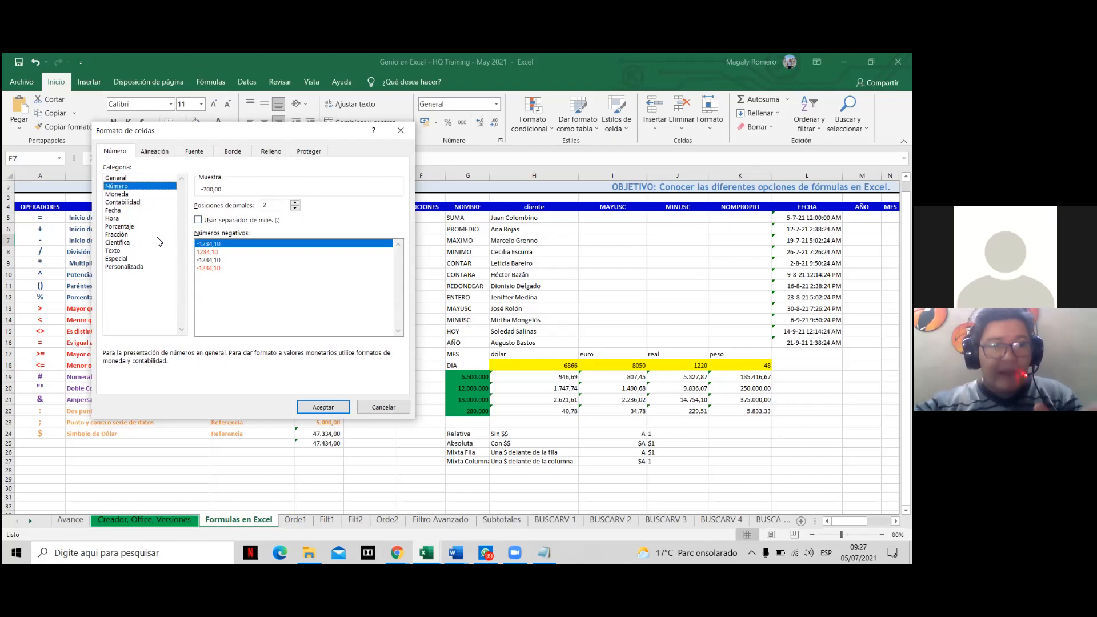
left_click(132, 194)
left_click(132, 186)
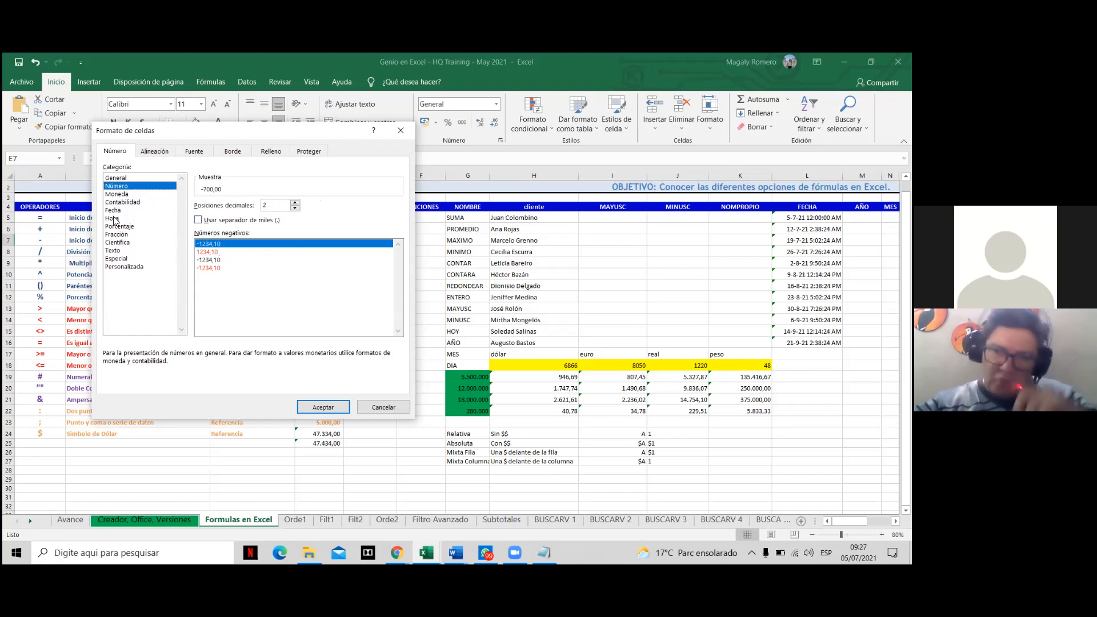
left_click(120, 195)
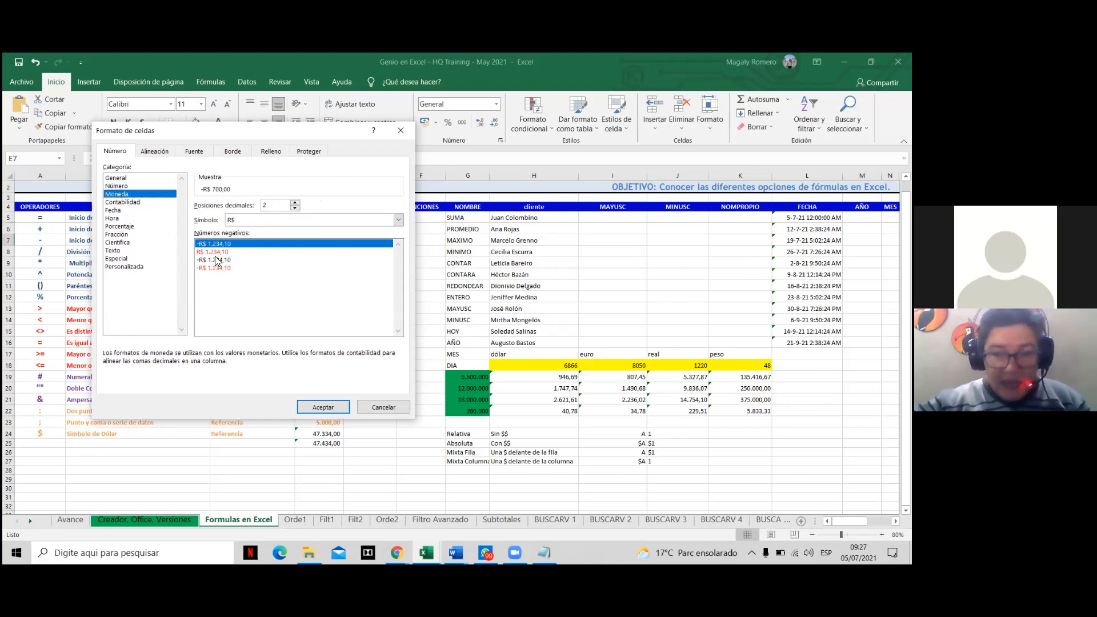
left_click(127, 187)
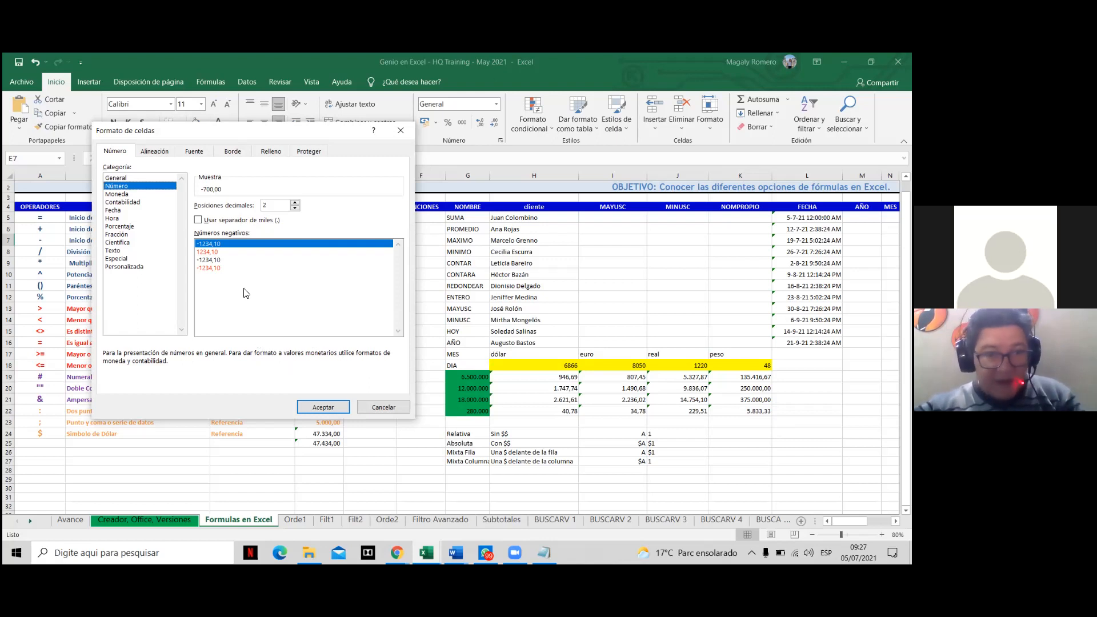
left_click(222, 268)
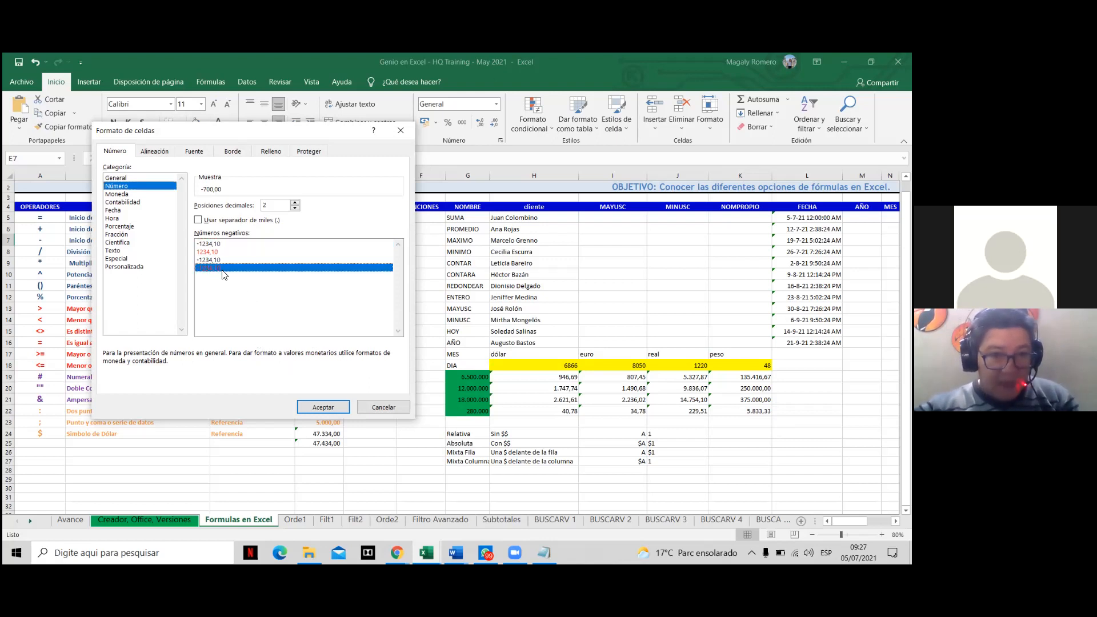
left_click(309, 407)
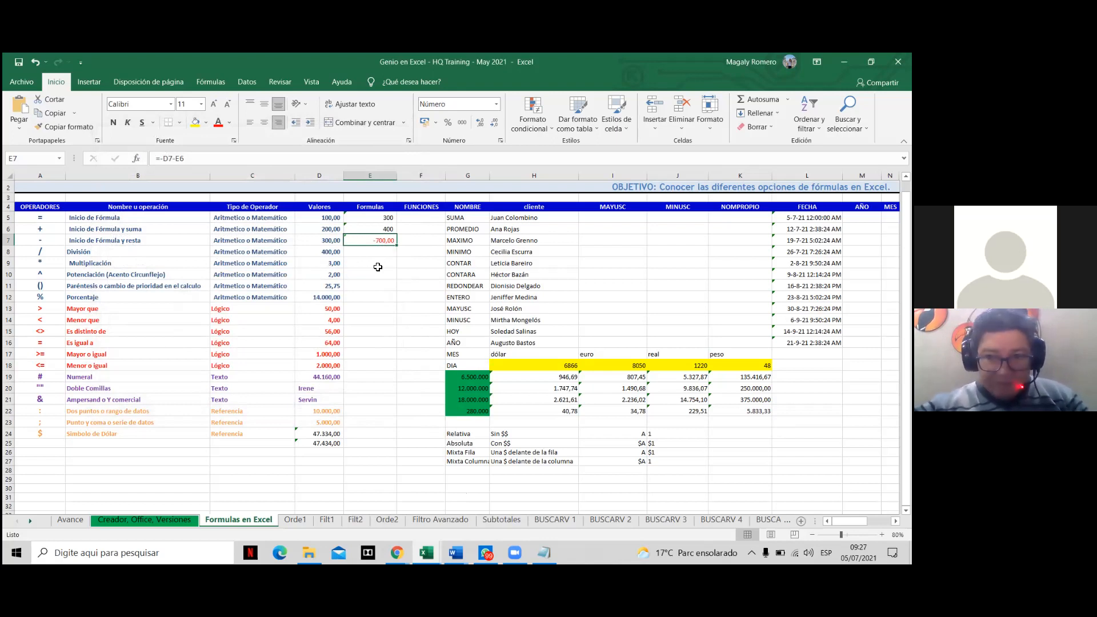
left_click(381, 230)
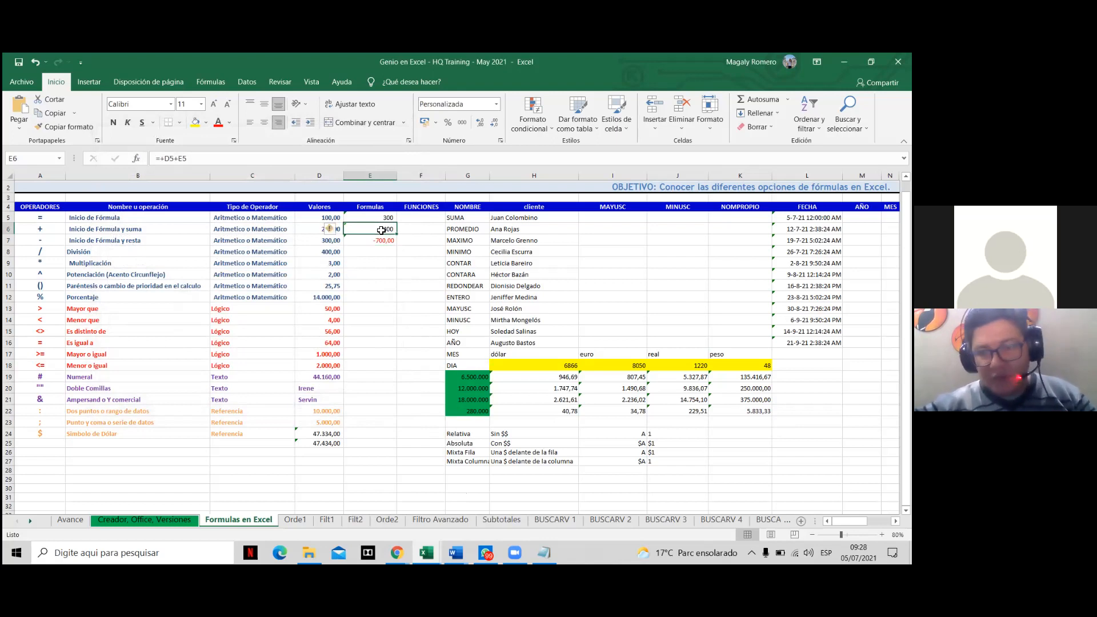
key("ctrl+1")
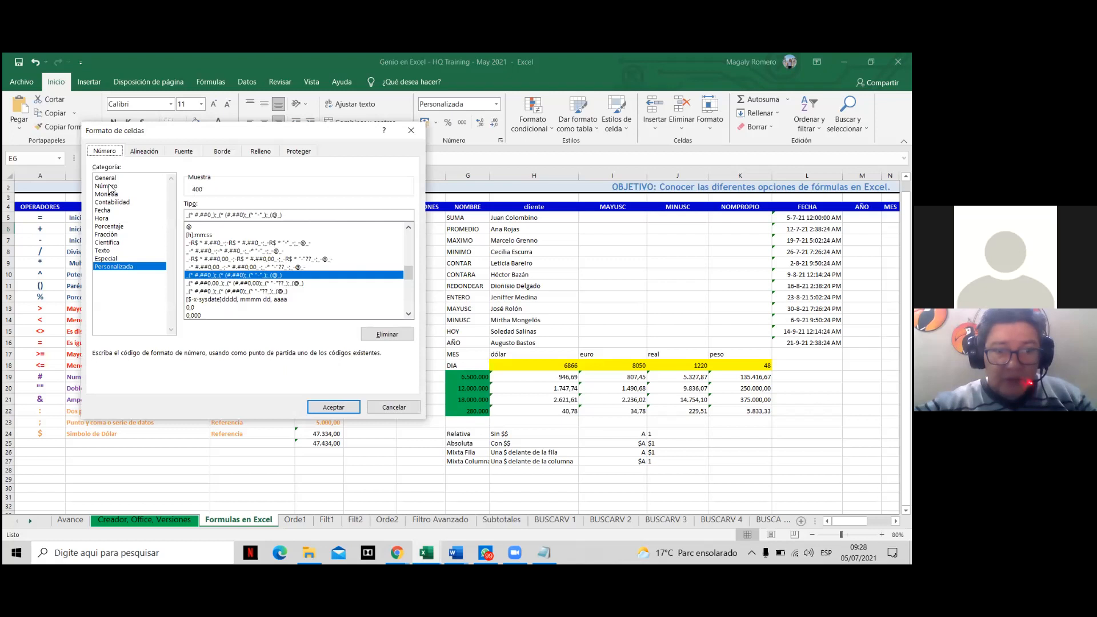
left_click(111, 186)
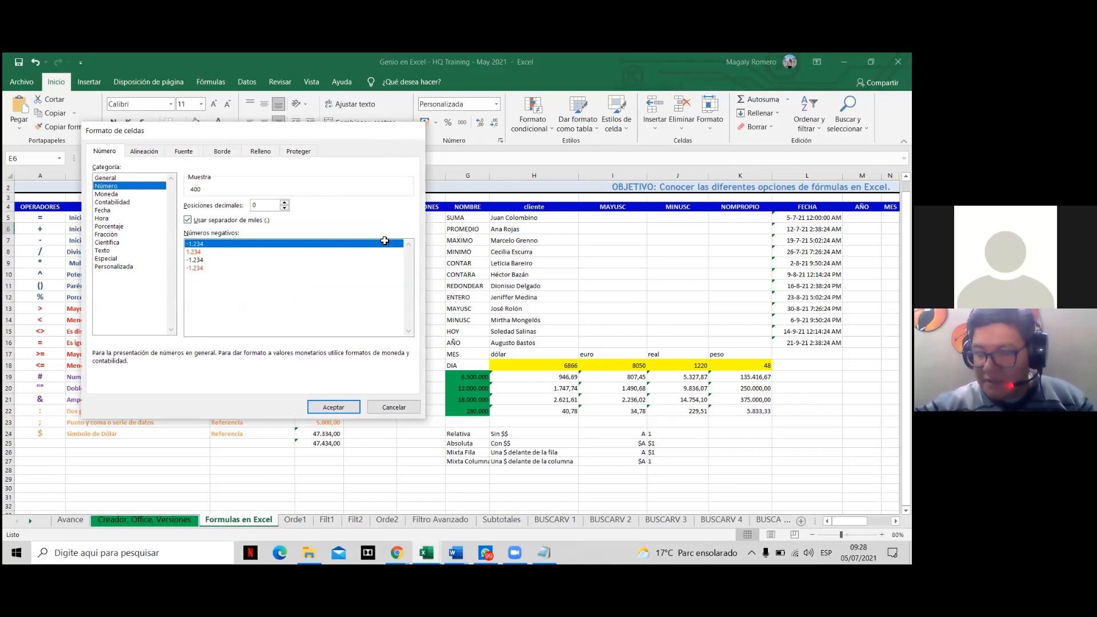
key("Return")
left_click(384, 221)
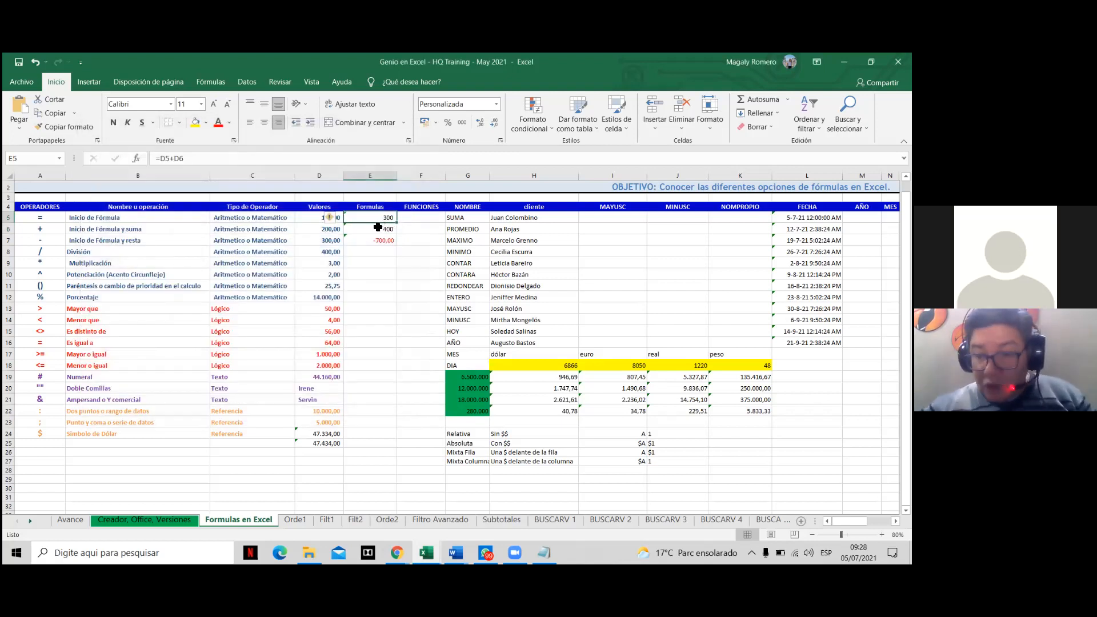
Format cell E6 with the Número category and two decimal places.
left_click(378, 228)
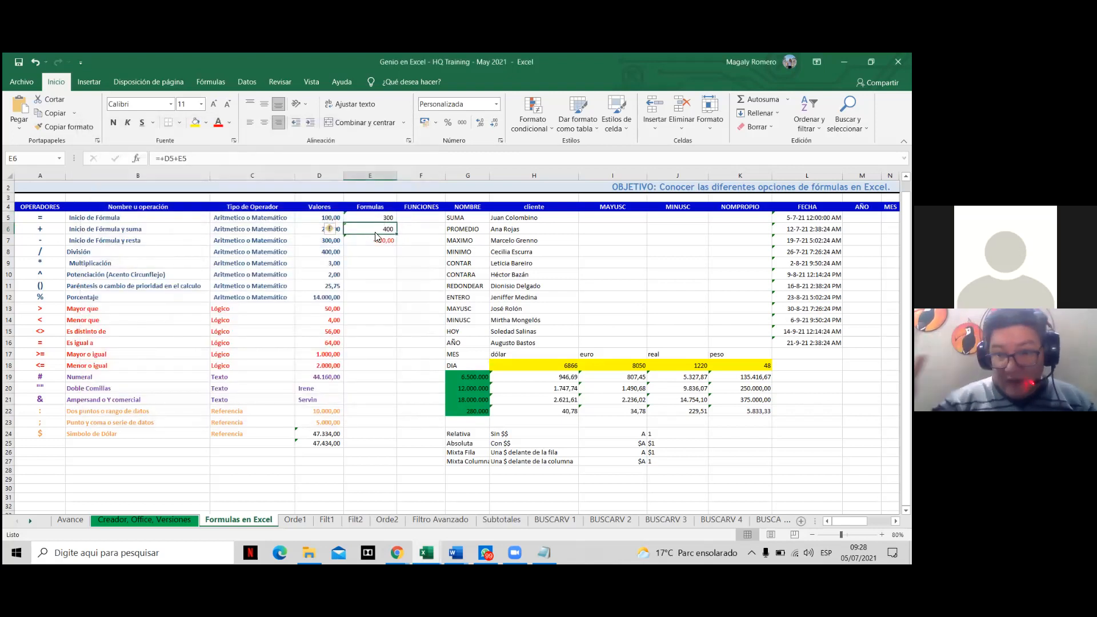
key("ctrl+1")
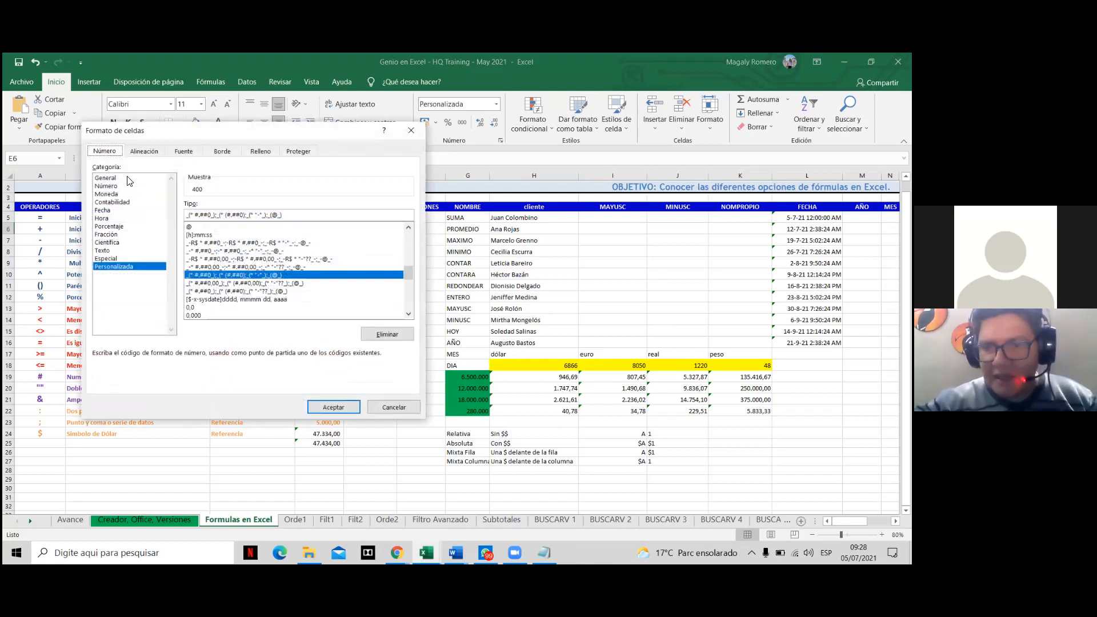
left_click(114, 186)
left_click(285, 207)
left_click(284, 203)
left_click(337, 408)
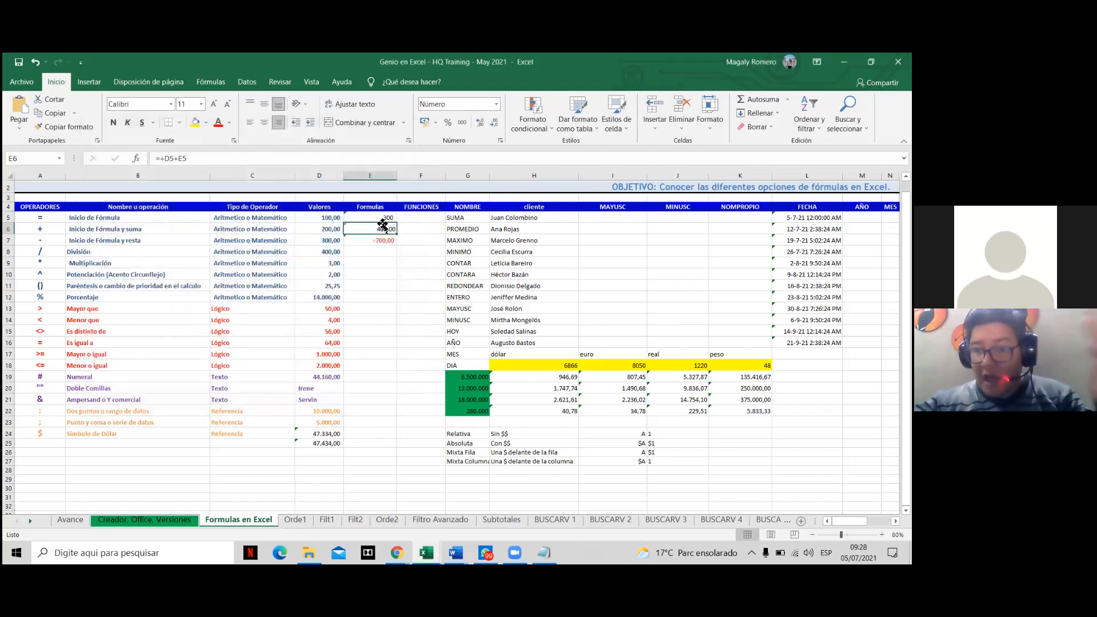
Leave the cell format settings of E5 without applying Número, and increase the cell's decimals to two places.
left_click(381, 218)
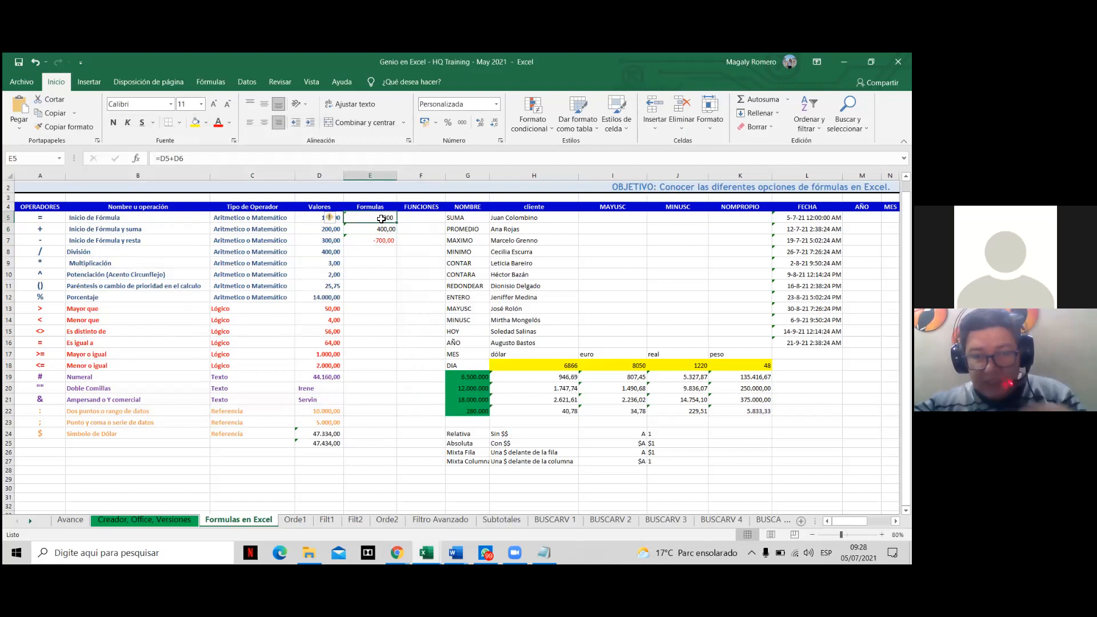
key("ctrl+1")
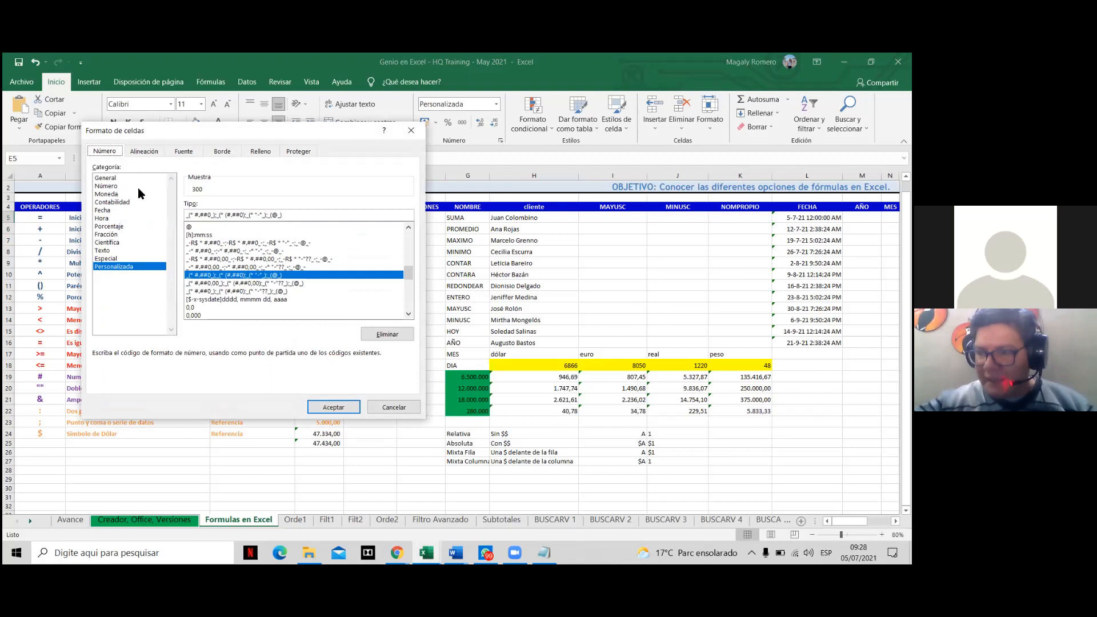
left_click(139, 187)
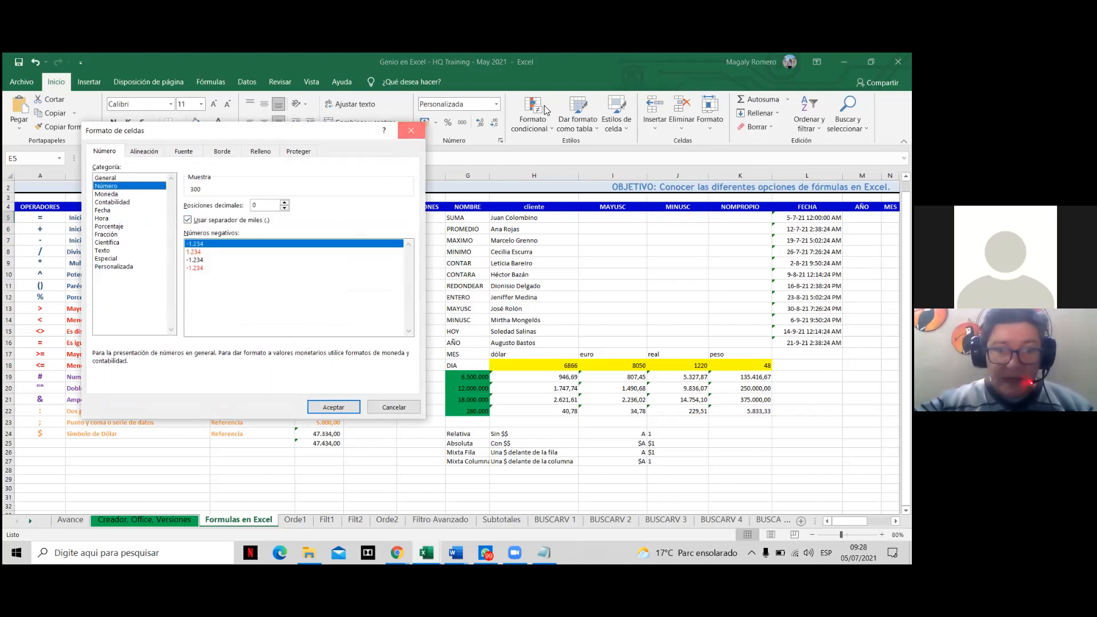
left_click(411, 131)
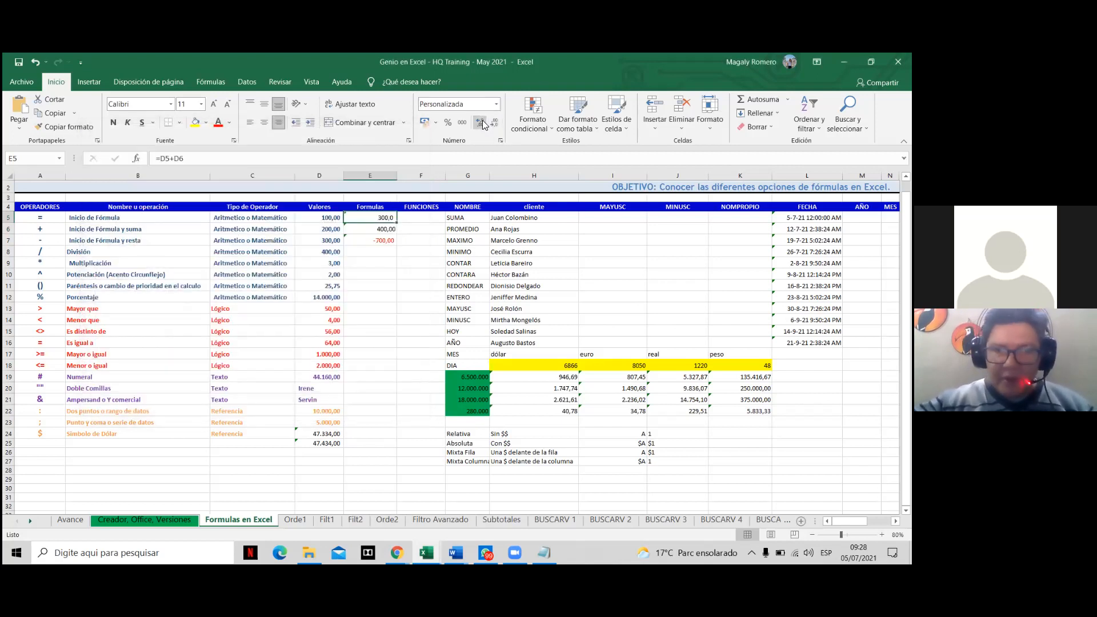
left_click(391, 264)
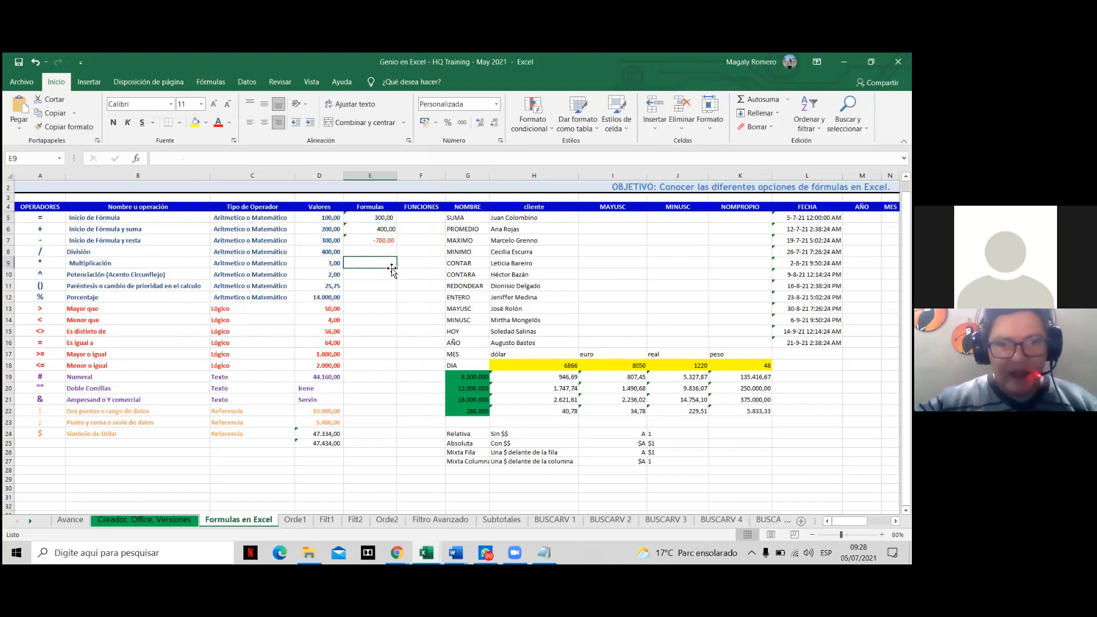
Compare the number formats and alignment of the formula cells E5, E6 and E7.
left_click(385, 229)
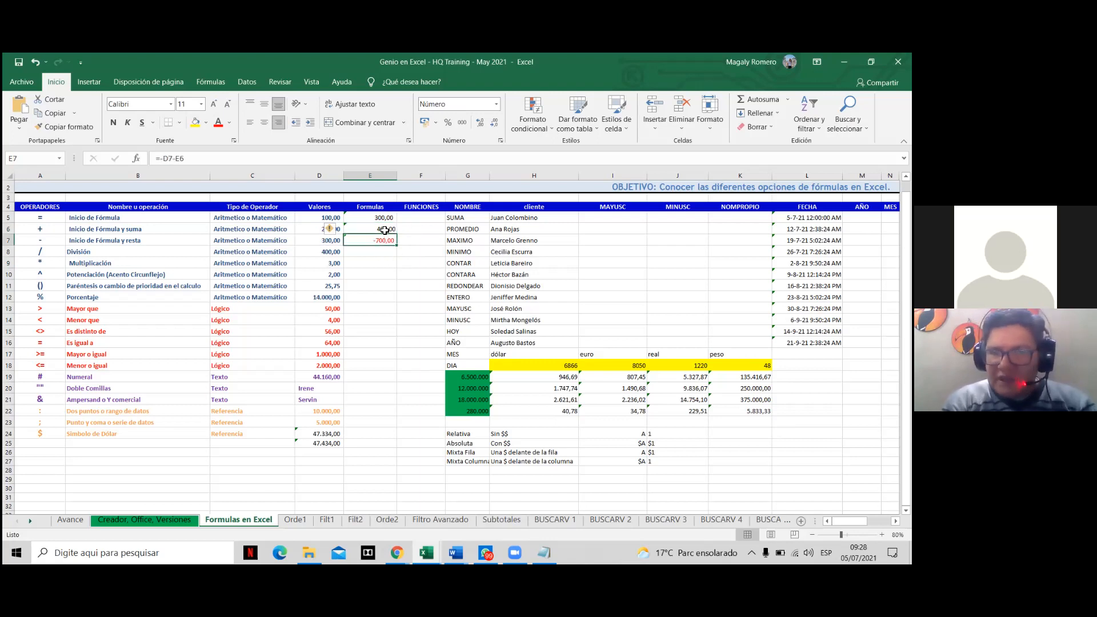
left_click(386, 217)
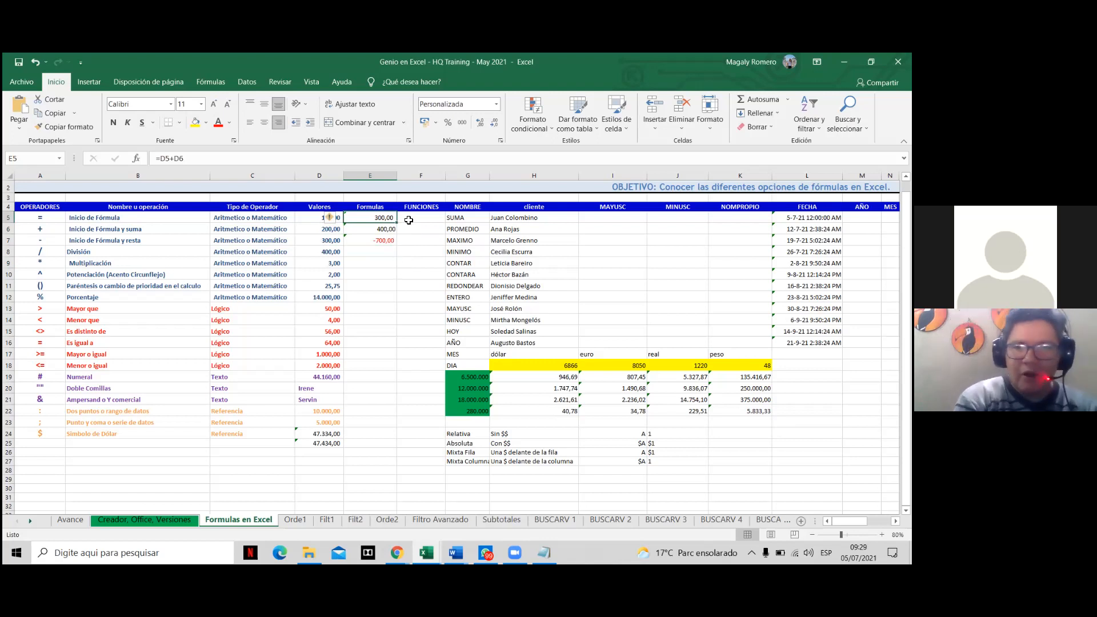
left_click(395, 231)
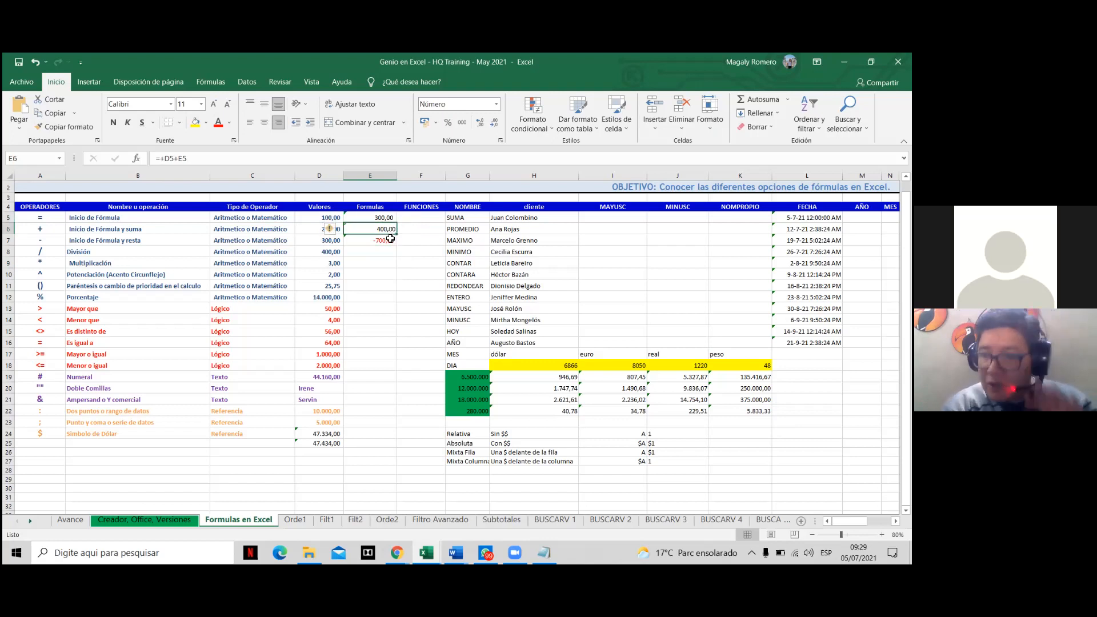
left_click(388, 243)
left_click(391, 230)
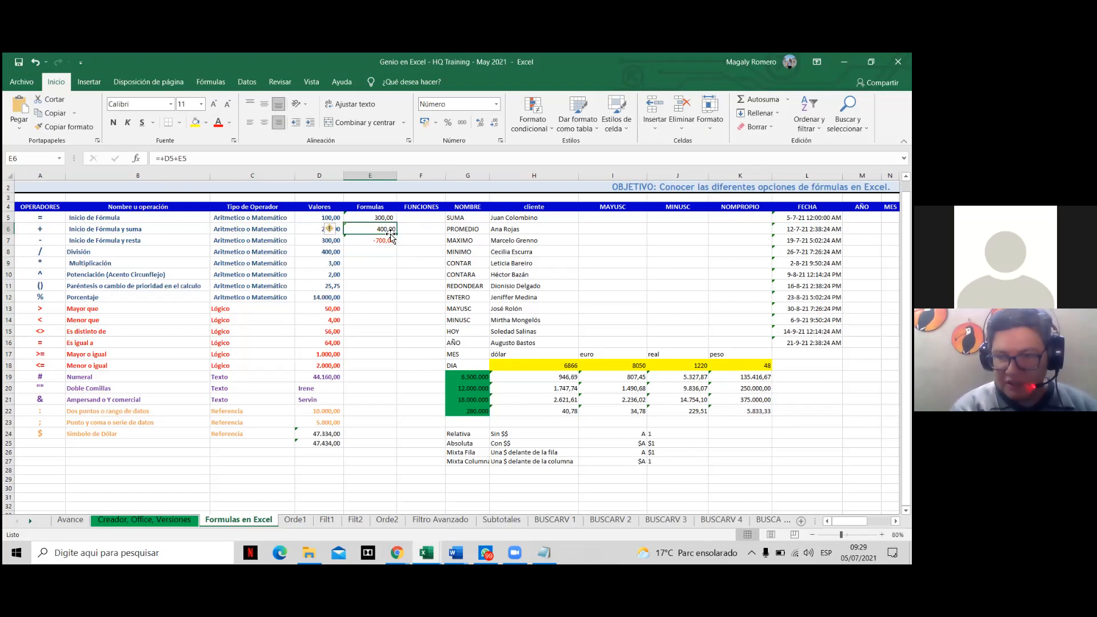
left_click(383, 218)
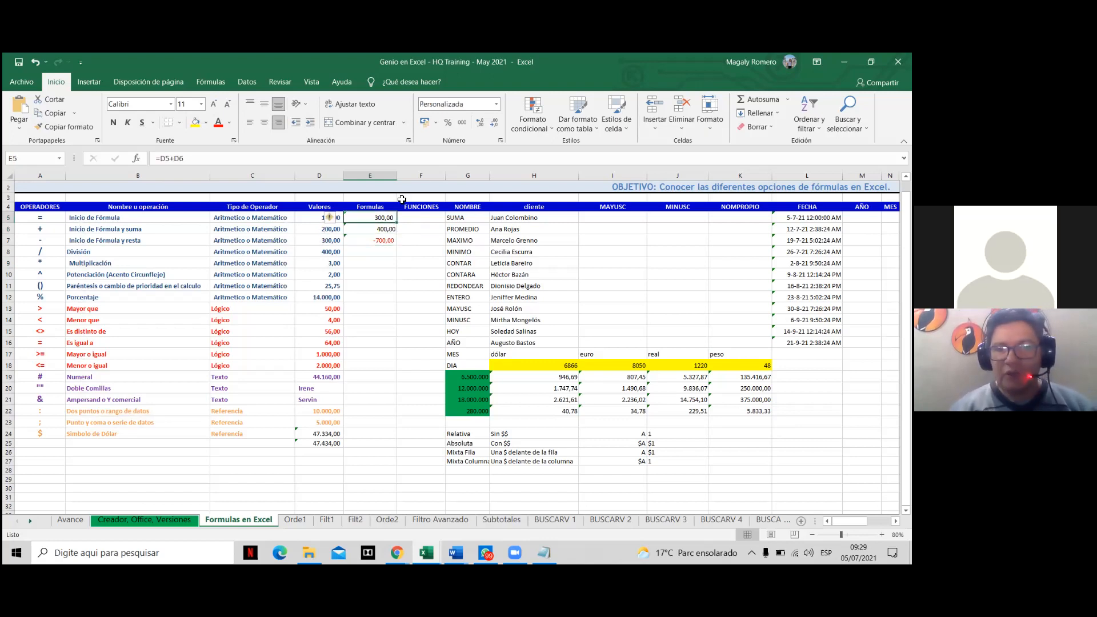
Examine which number format category and horizontal alignment each of the formula cells E5, E6 and E7 uses.
left_click(394, 231)
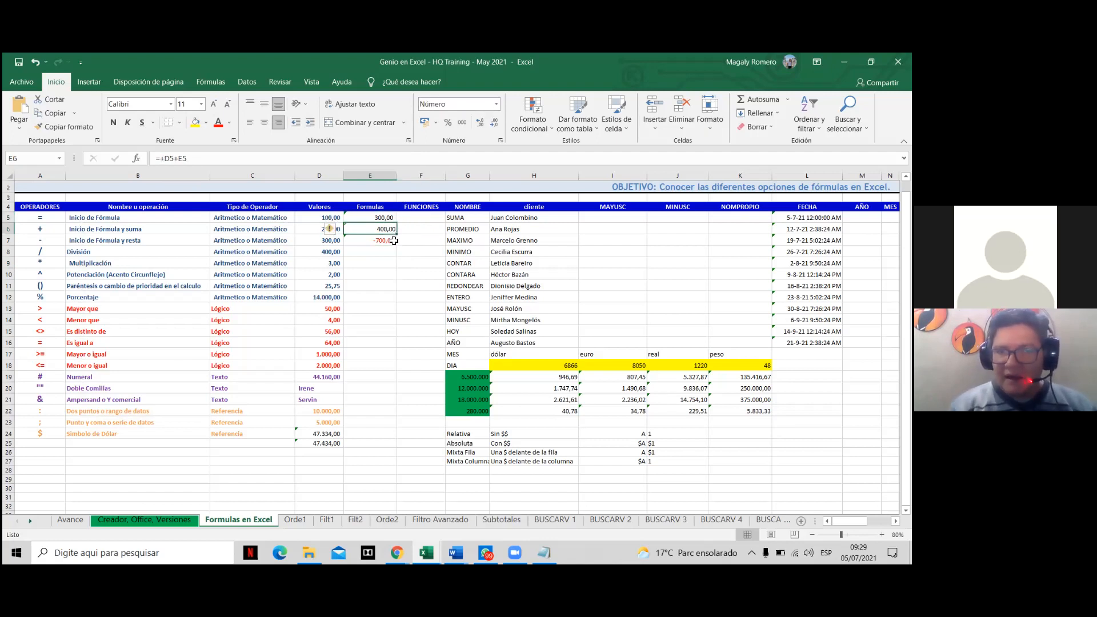
left_click(394, 240)
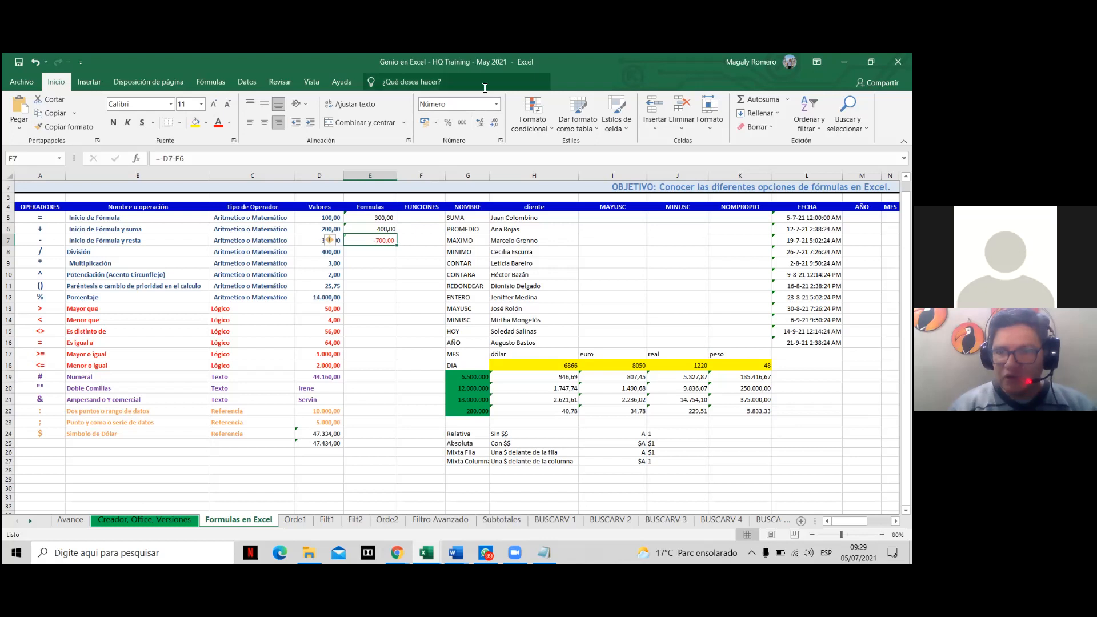
left_click(392, 229)
left_click(383, 242)
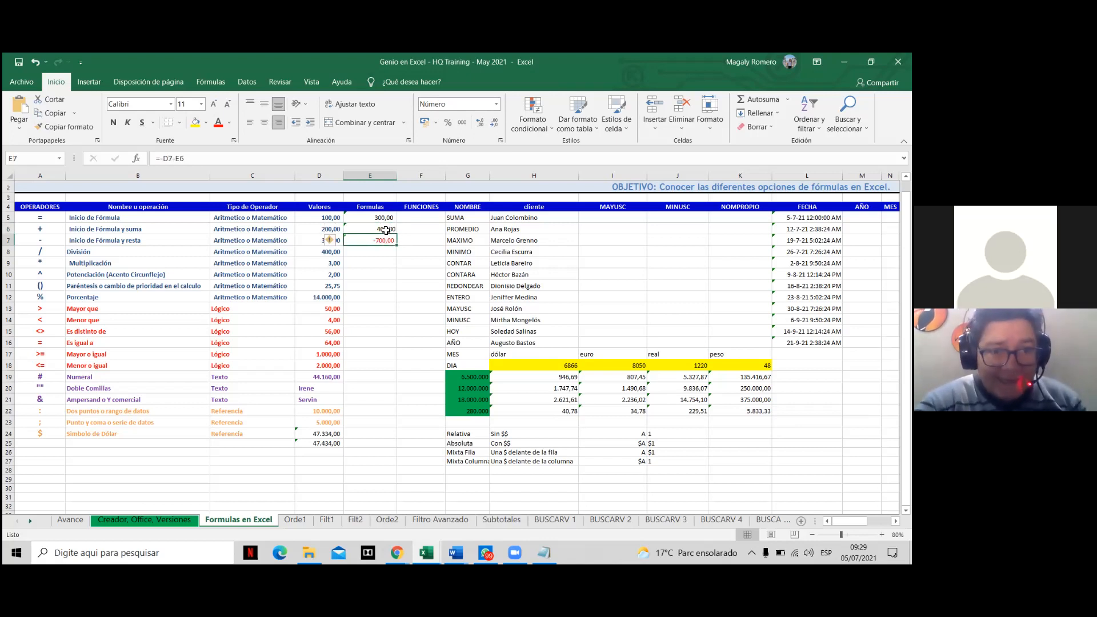
left_click(386, 231)
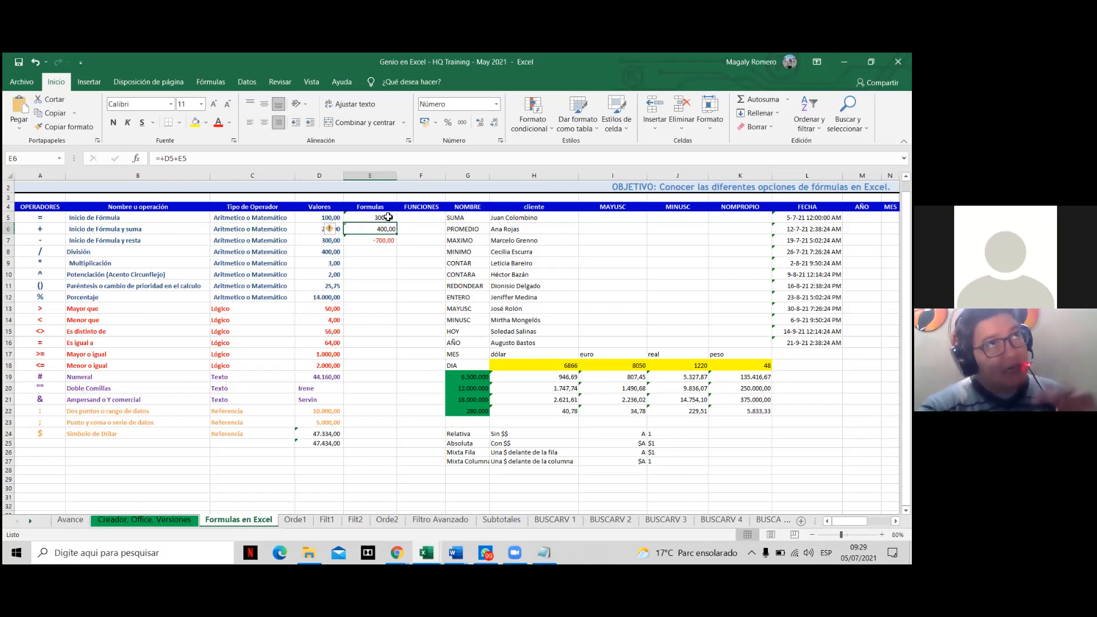
left_click(388, 218)
left_click(386, 231)
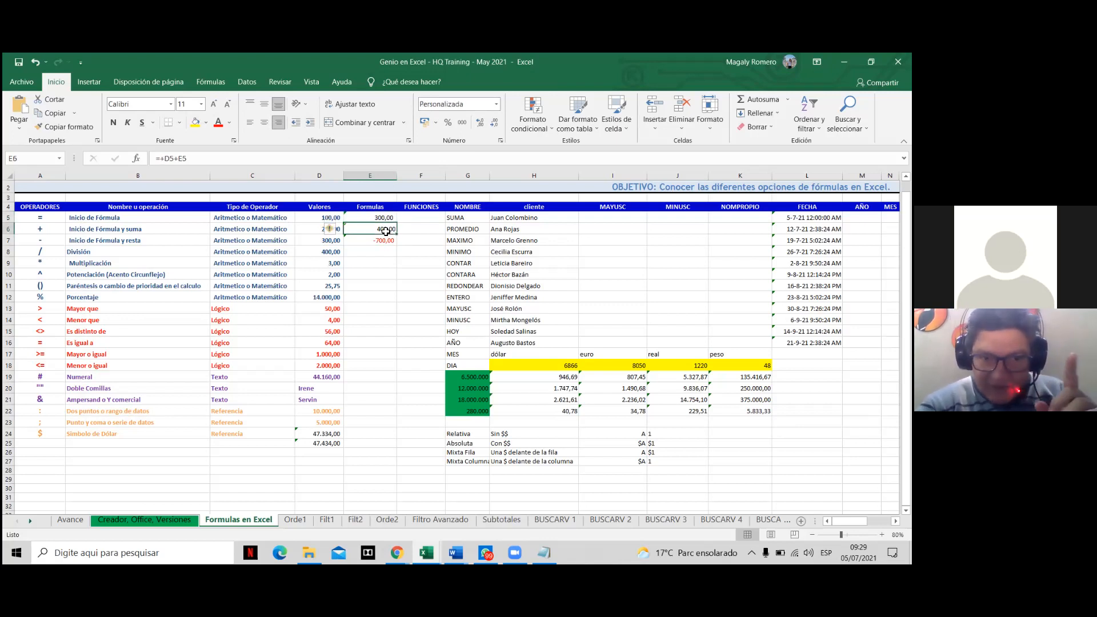
left_click(385, 241)
left_click(386, 230)
left_click(387, 220)
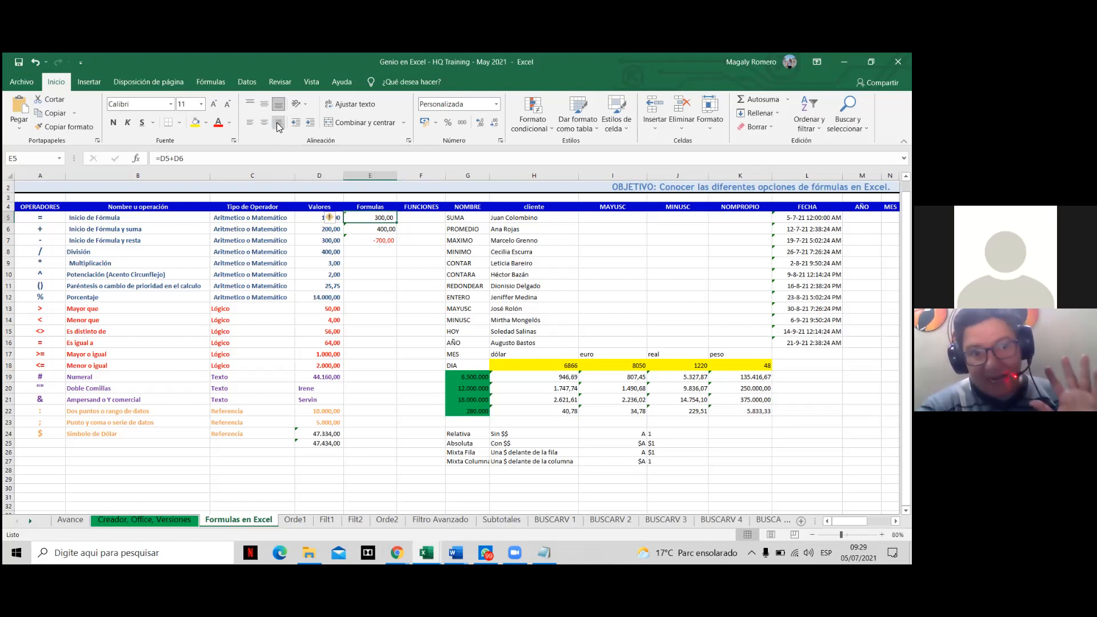
left_click(391, 229)
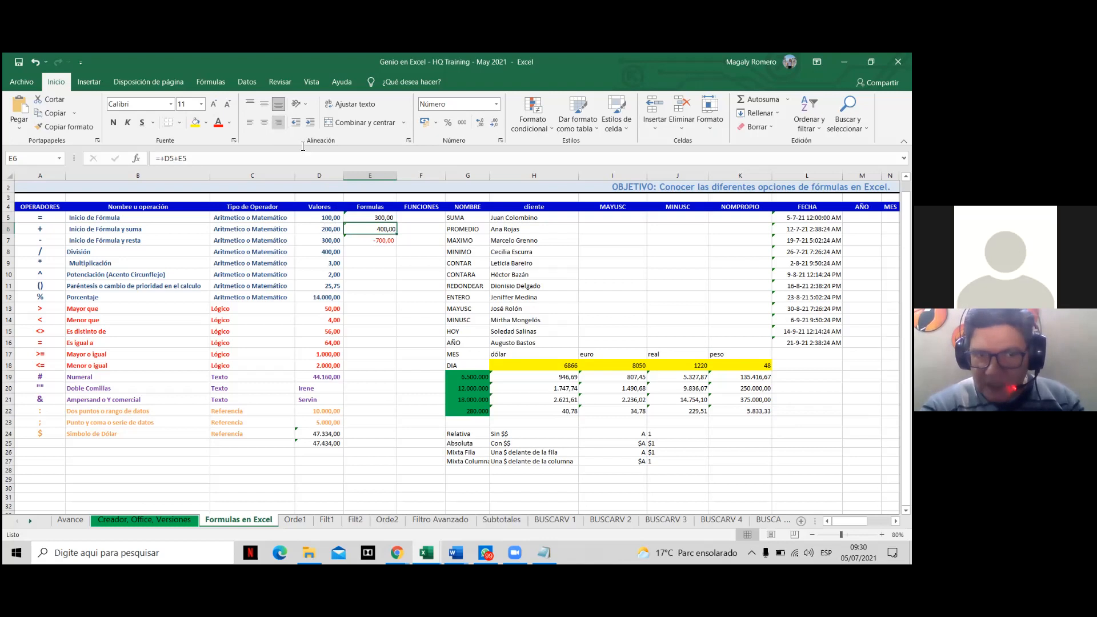
left_click(387, 246)
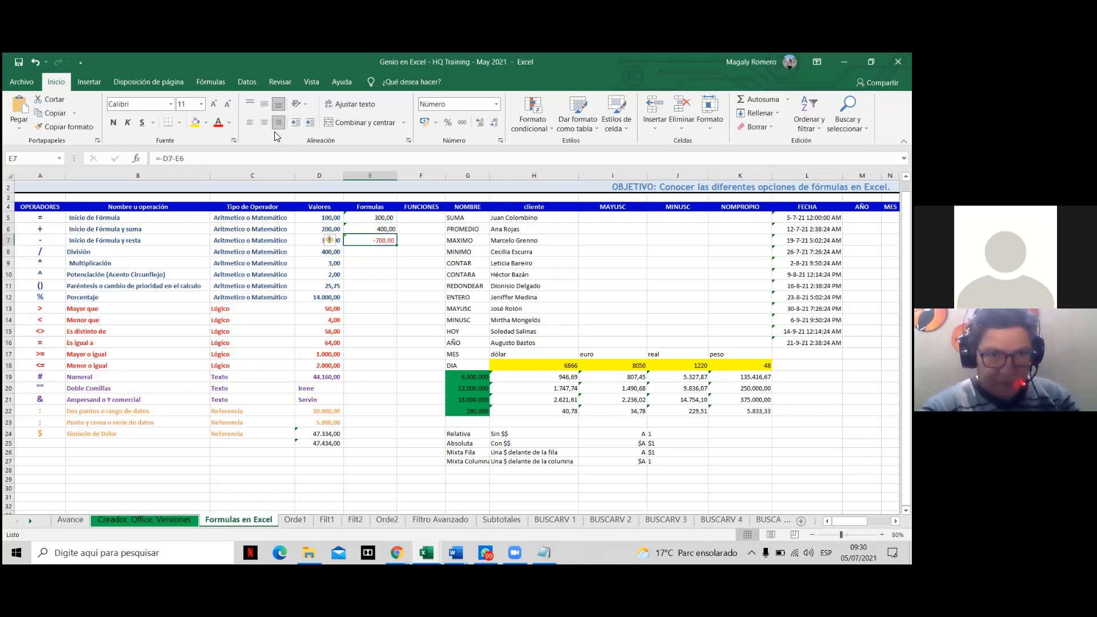
left_click(415, 276)
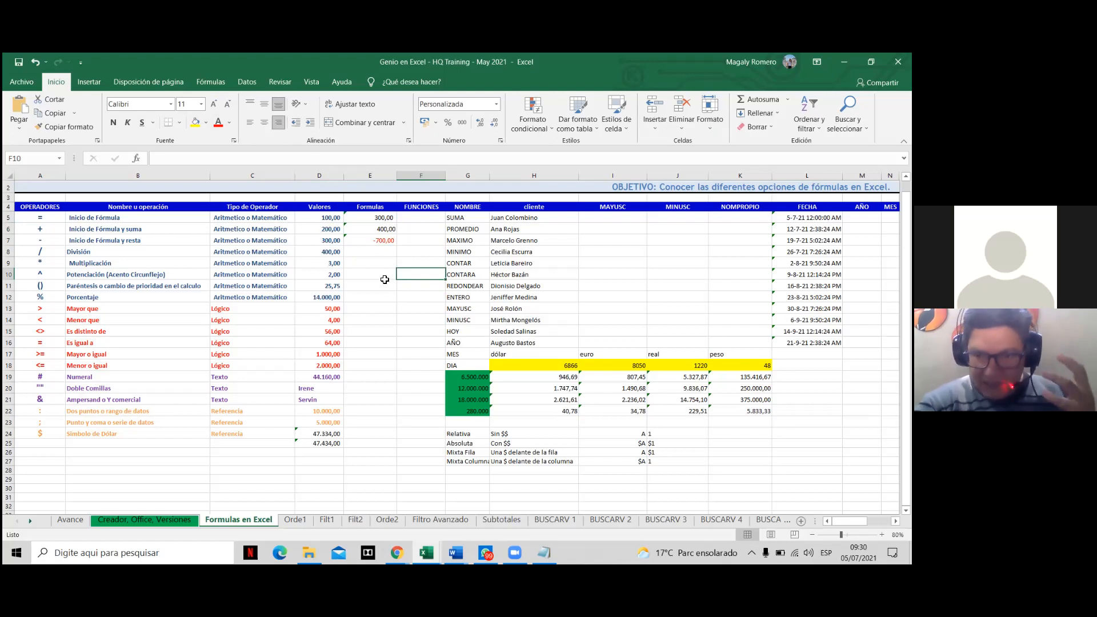
Check how the values in E5:E7 line up, comparing the Personalizada format of E5 with the Número format of E6 and E7.
left_click_drag(375, 241, 373, 219)
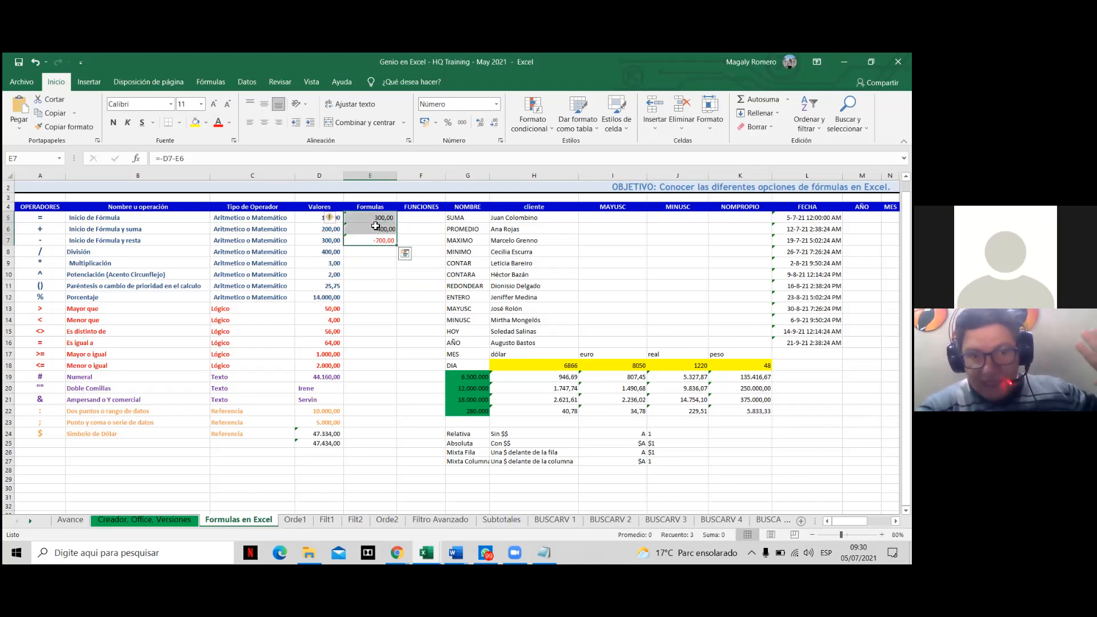
left_click(381, 256)
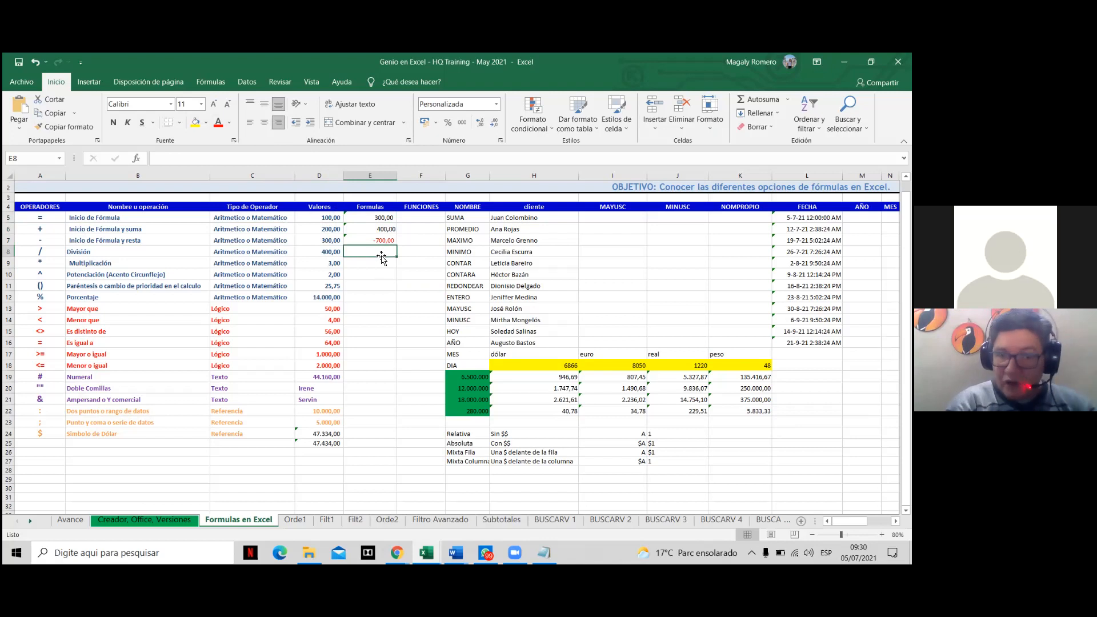
left_click(386, 238)
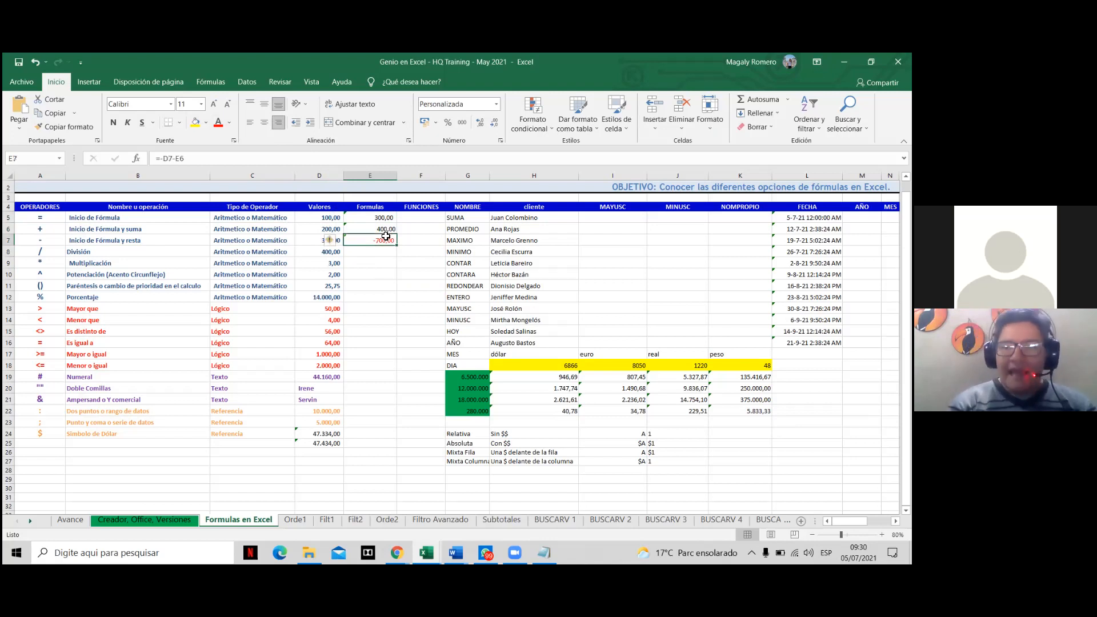
left_click(387, 227)
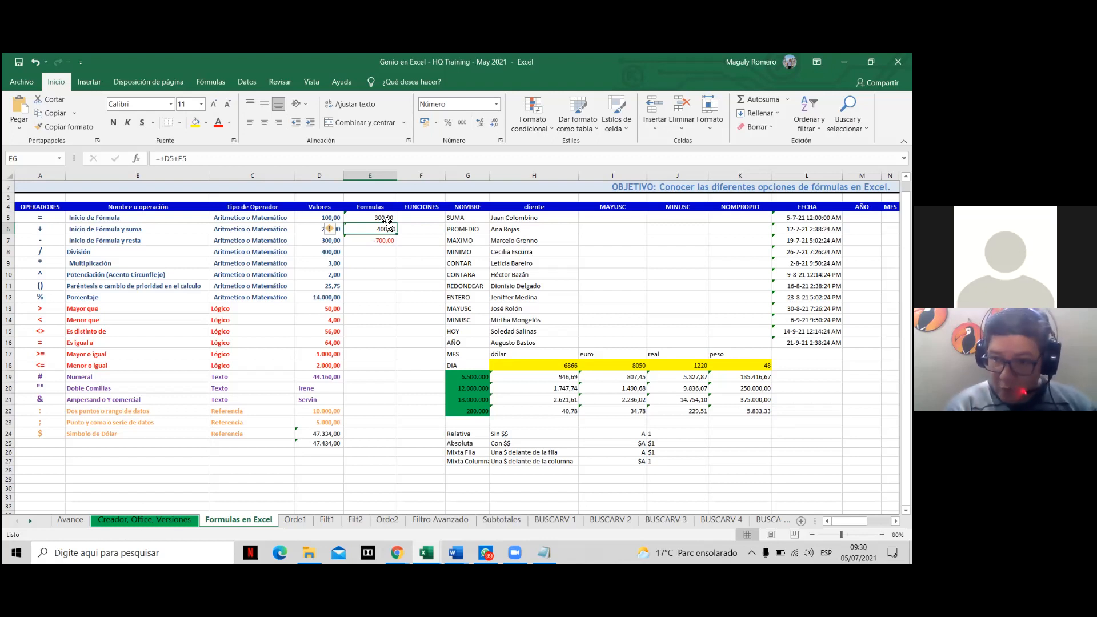
left_click(388, 217)
left_click(389, 229)
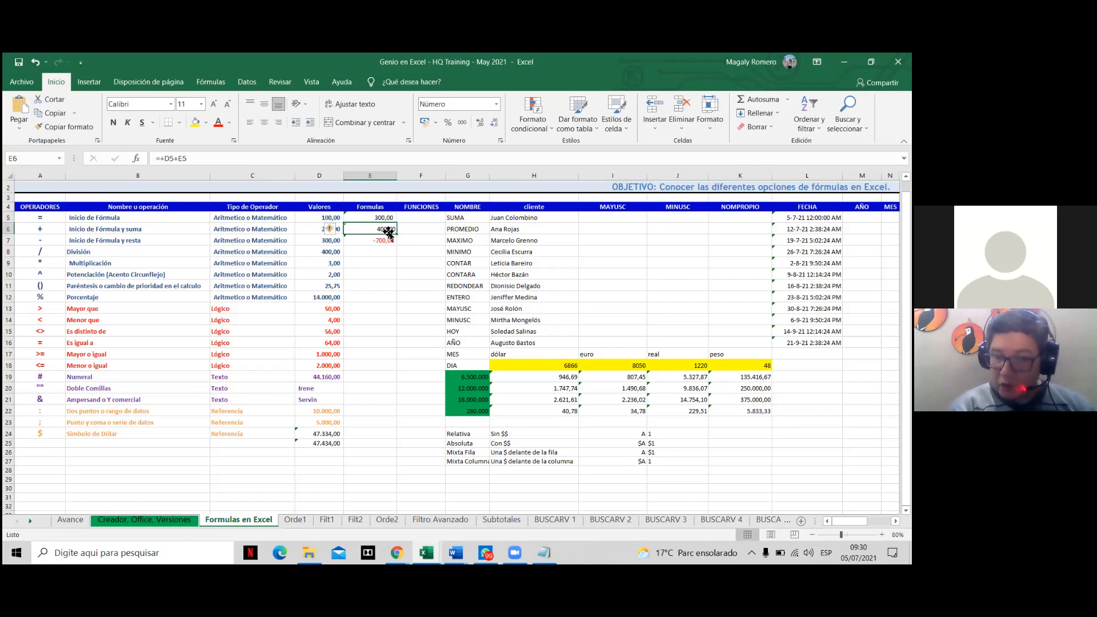
left_click(388, 244)
left_click(388, 230)
Review the cell format settings of E5, comparing the Número category with its Personalizada format code, and cancel.
left_click(392, 218)
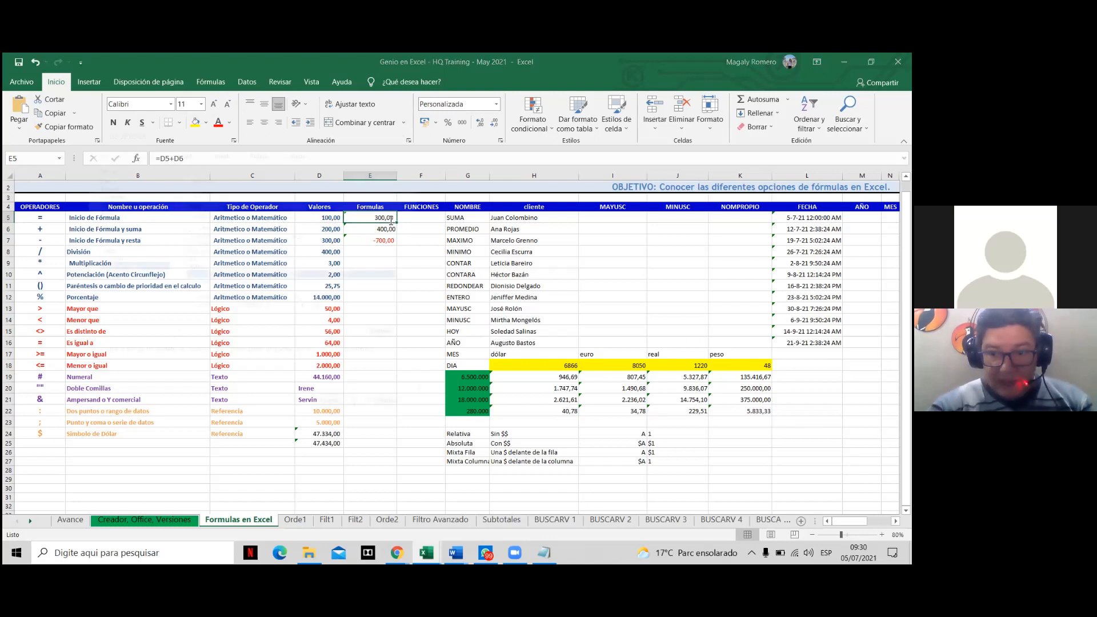
key("ctrl+1")
left_click(113, 190)
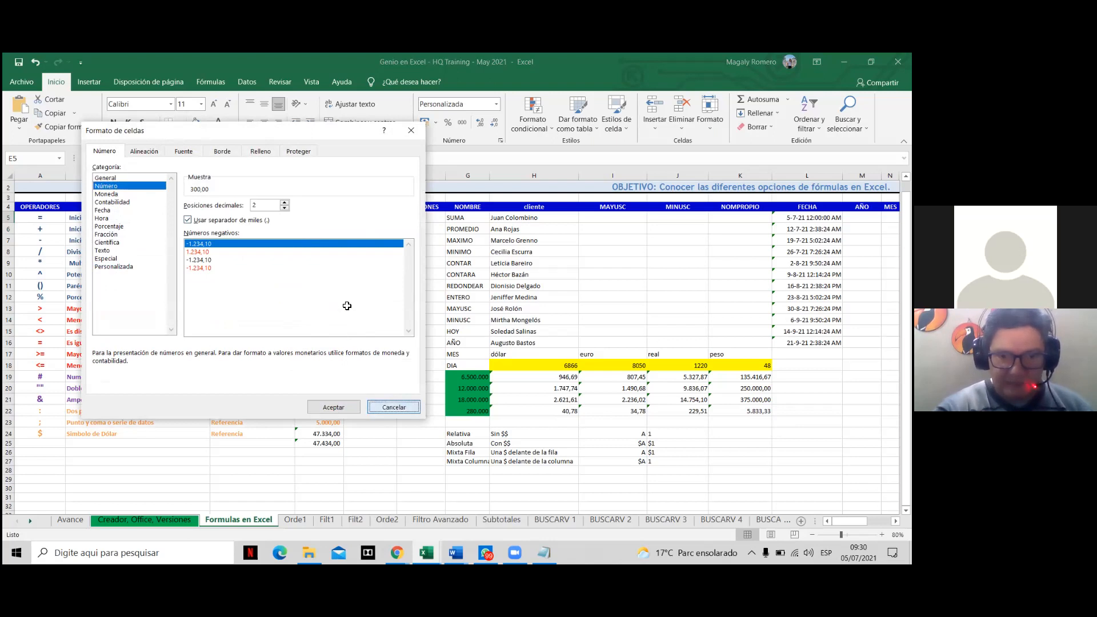
key("Escape")
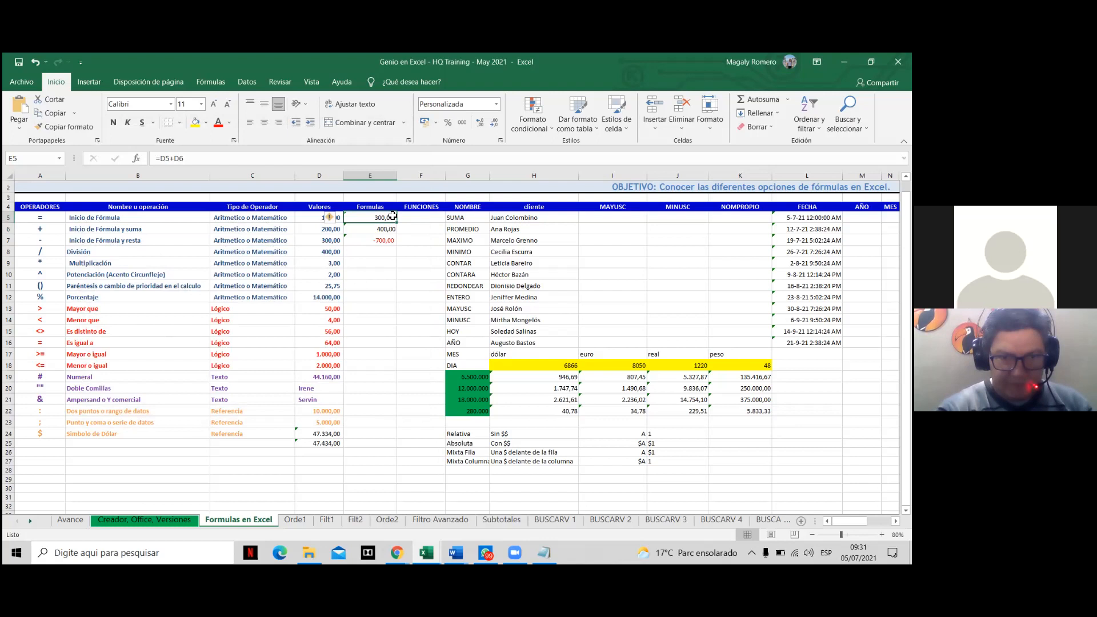
key("ctrl+1")
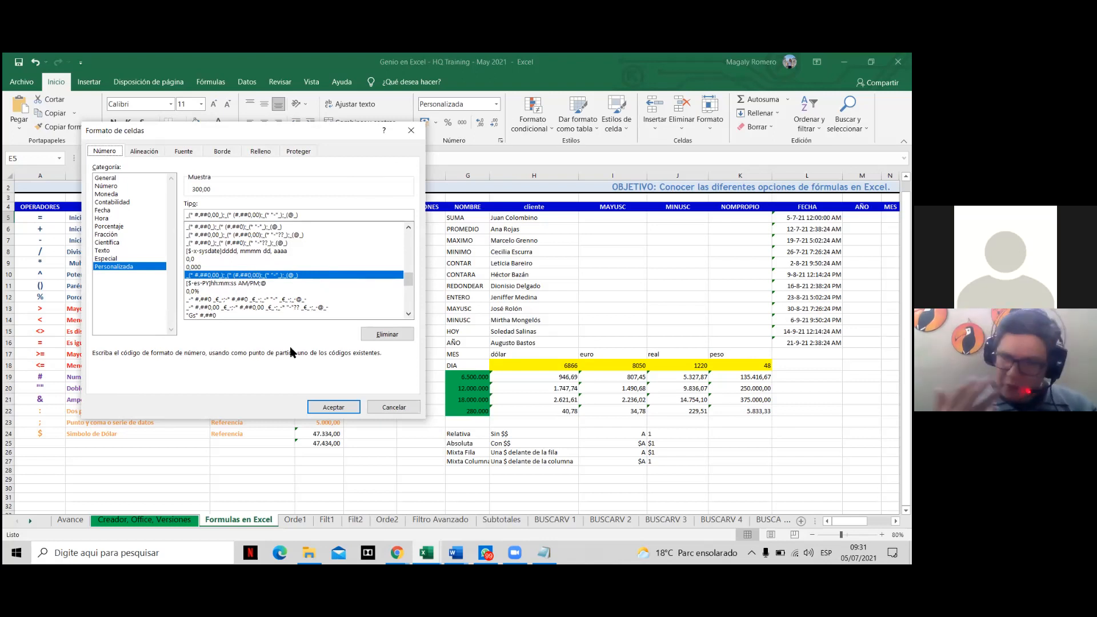
left_click(382, 408)
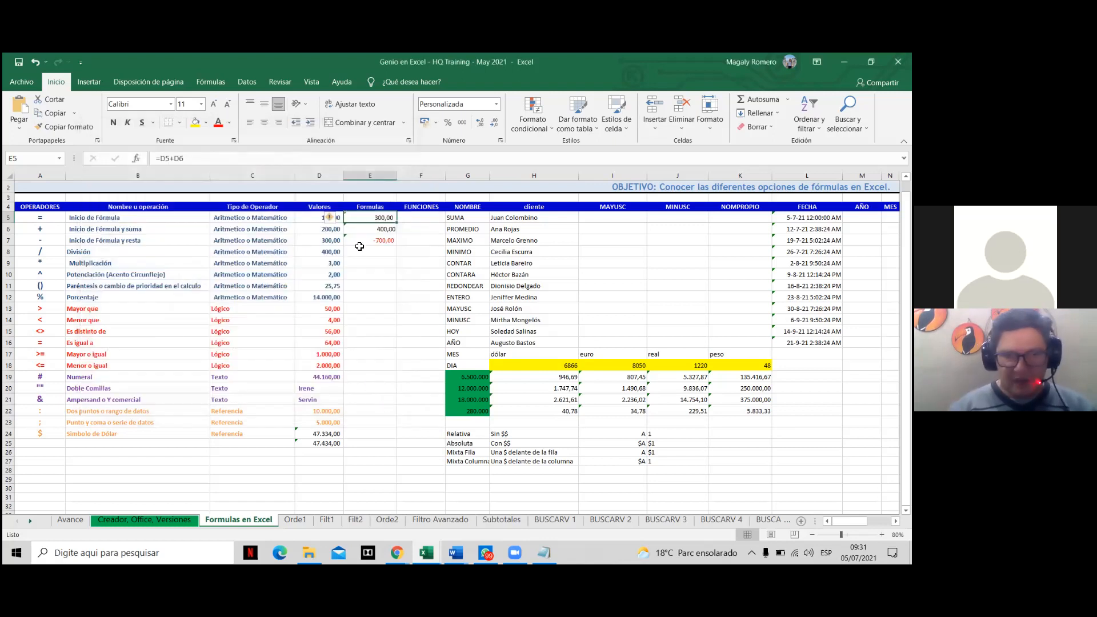
Inspect the Personalizada format code and the Número options in the cell format settings of E6, and cancel.
left_click(376, 229)
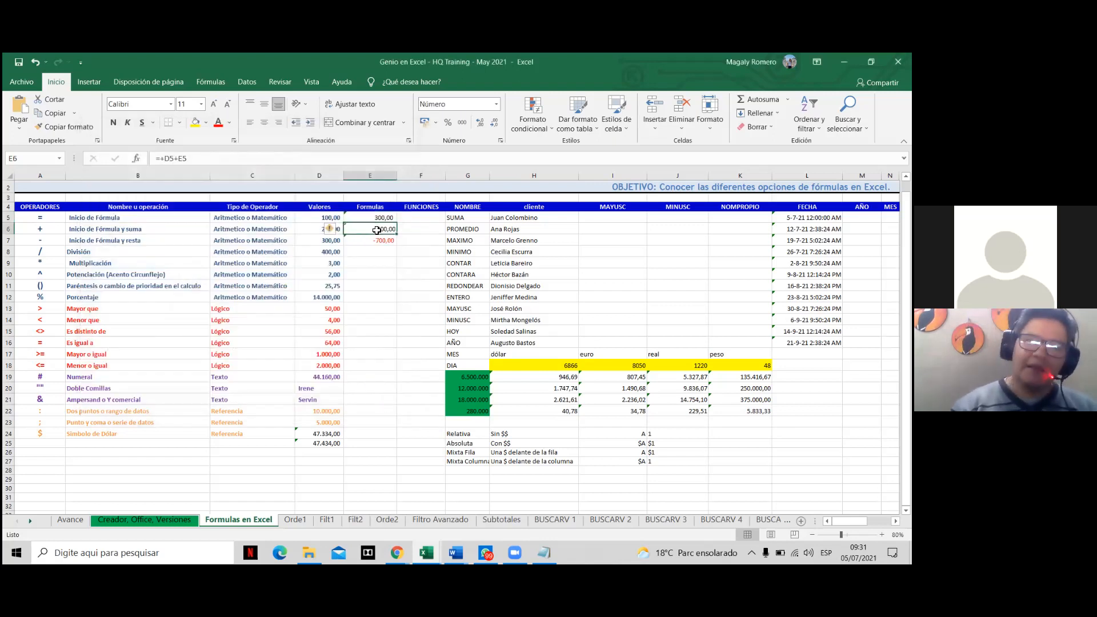
key("ctrl+1")
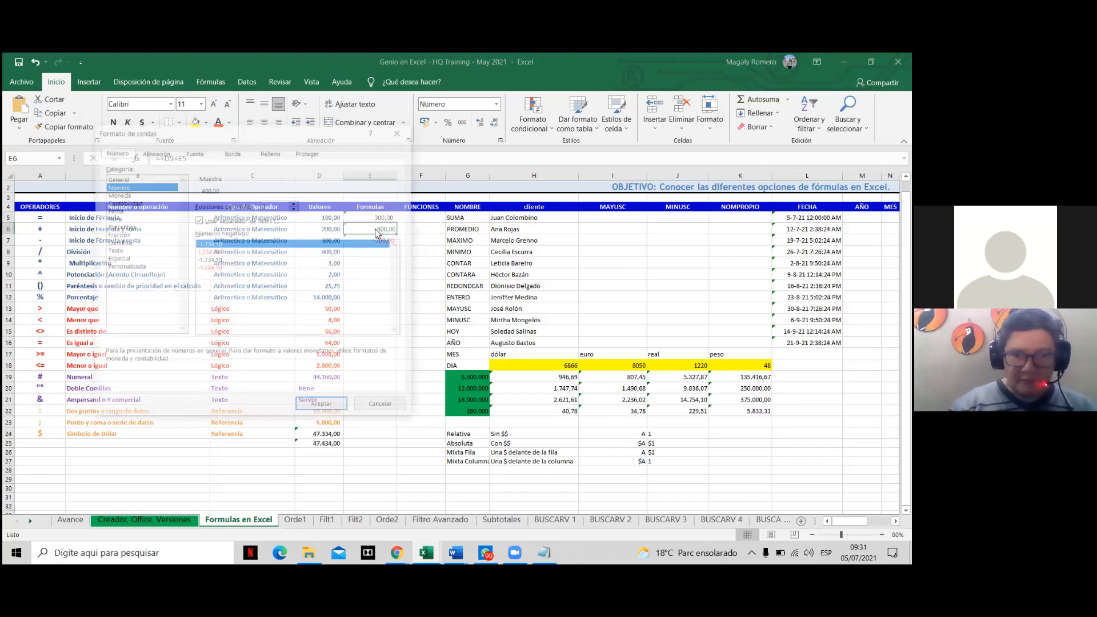
left_click(139, 267)
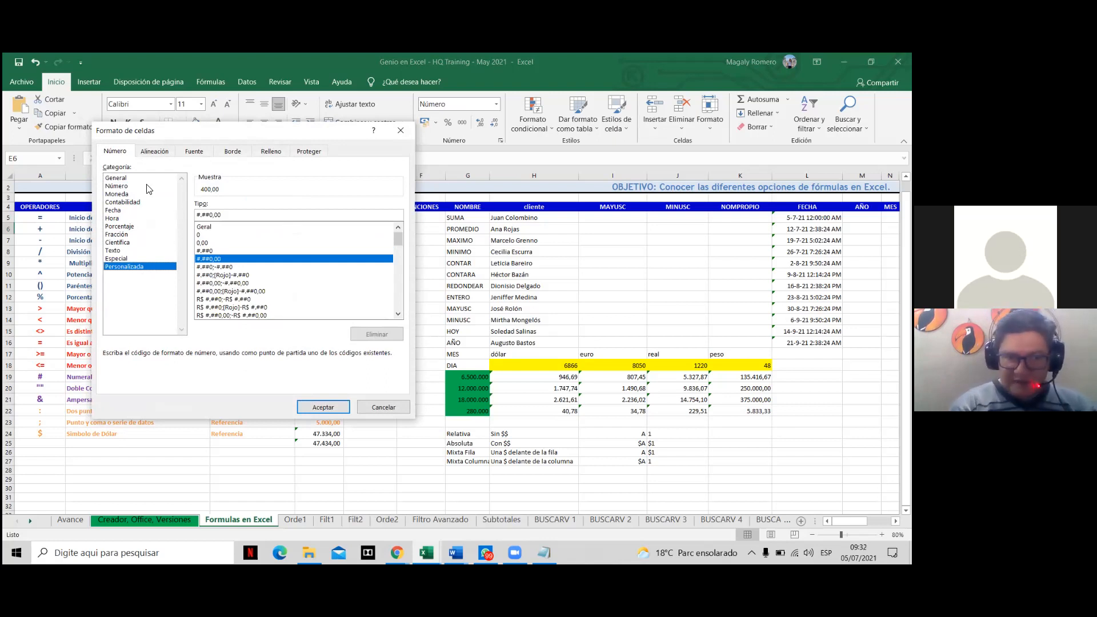
left_click(387, 406)
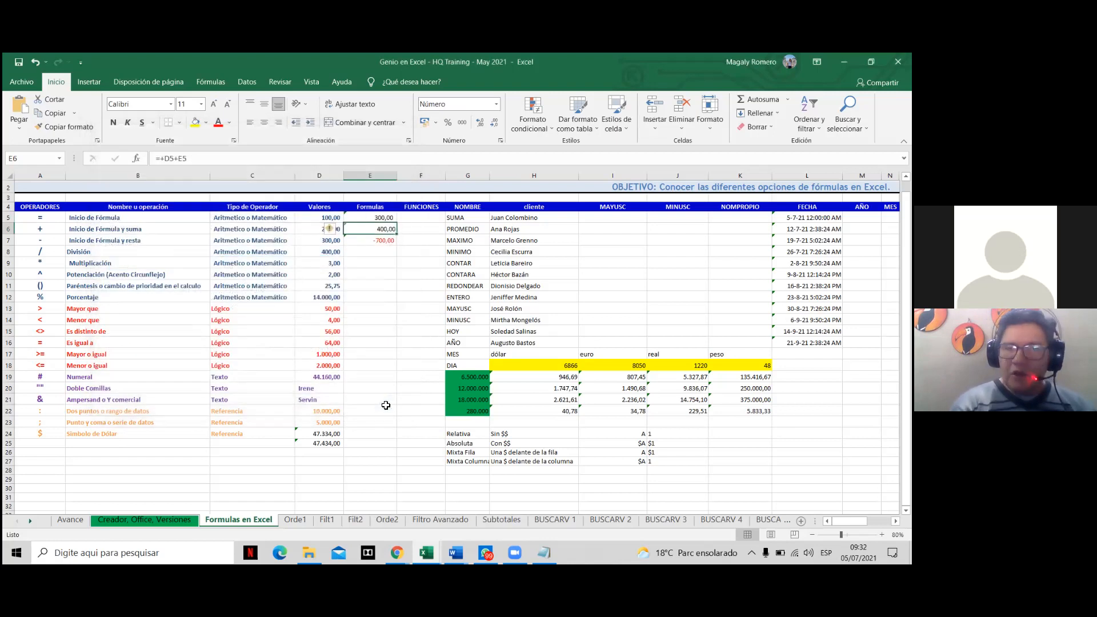
key("ctrl+1")
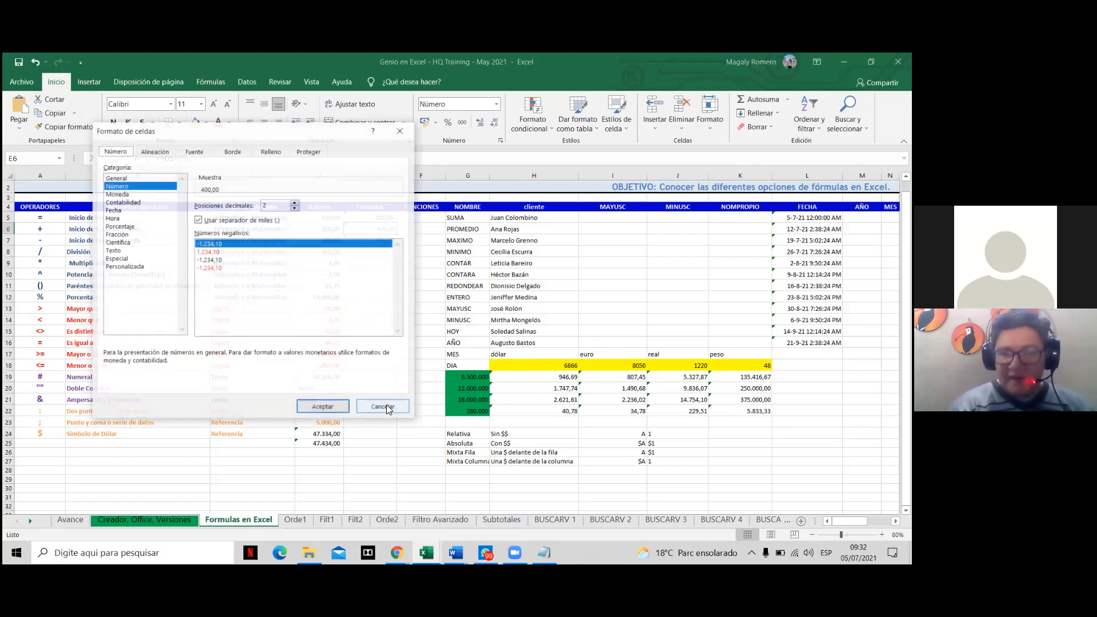
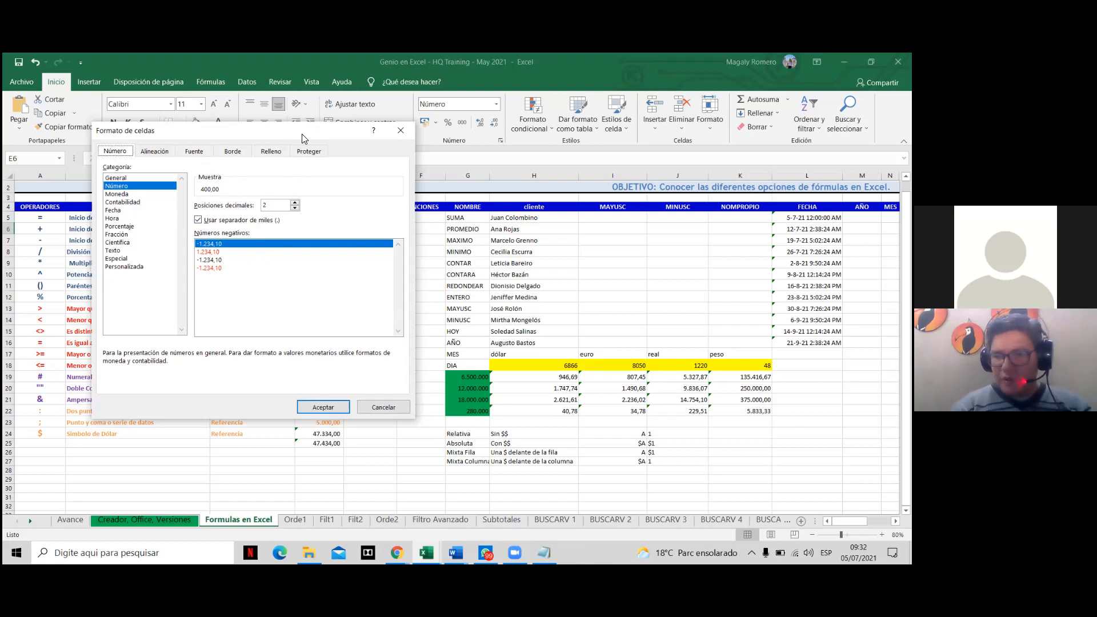
left_click_drag(302, 138, 630, 109)
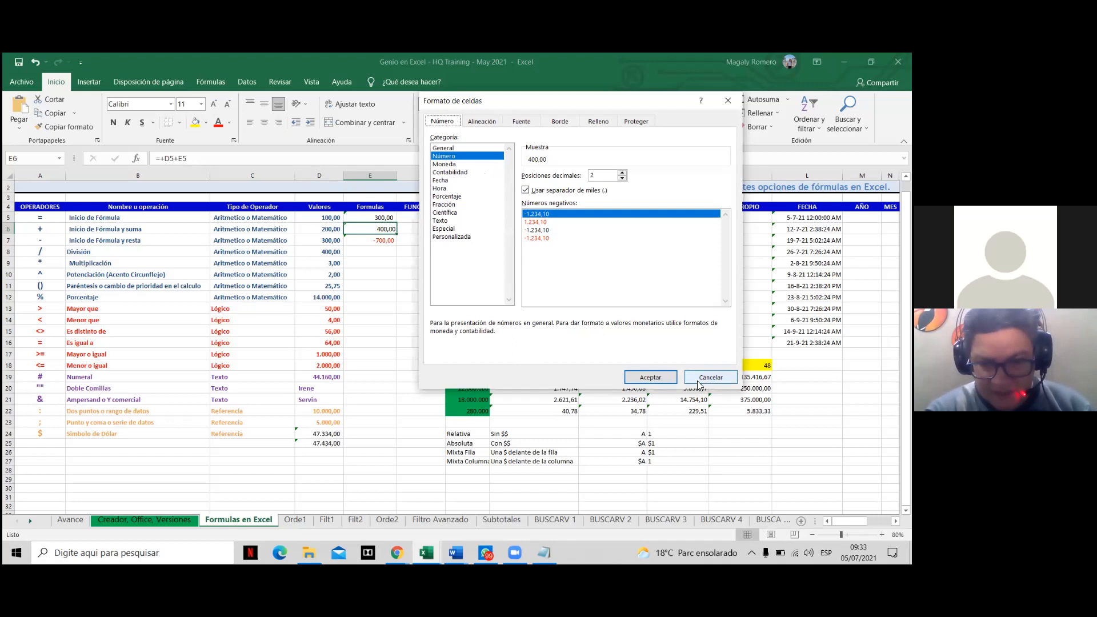
left_click(714, 375)
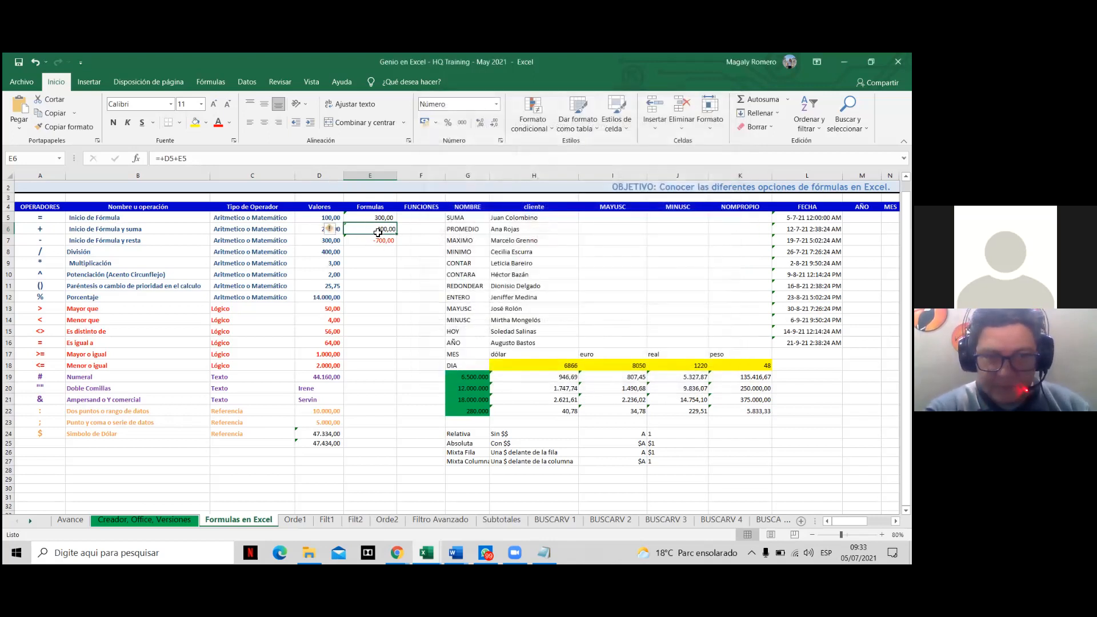
Apply the thousands separator style to the formula cells E5:E7.
left_click_drag(370, 219, 374, 240)
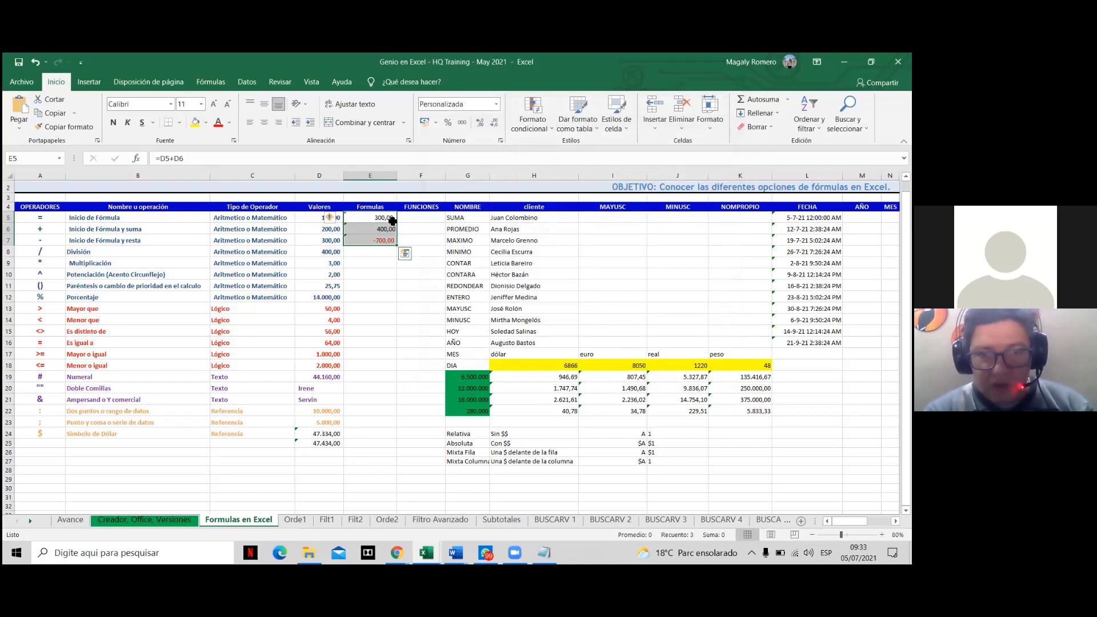
left_click(464, 122)
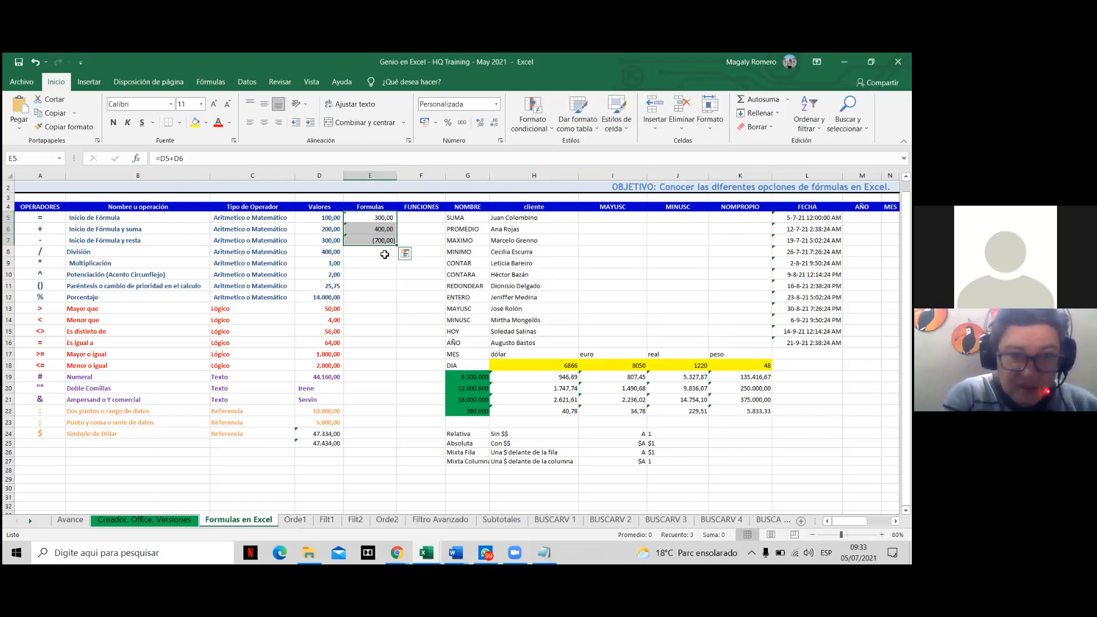
key("ctrl+q")
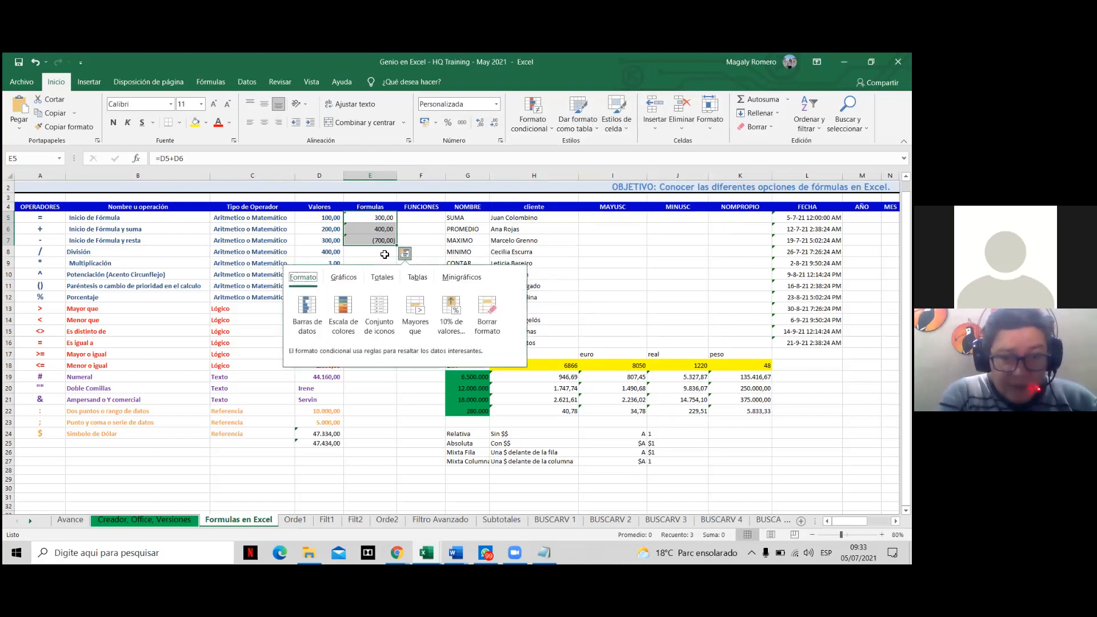
left_click(420, 241)
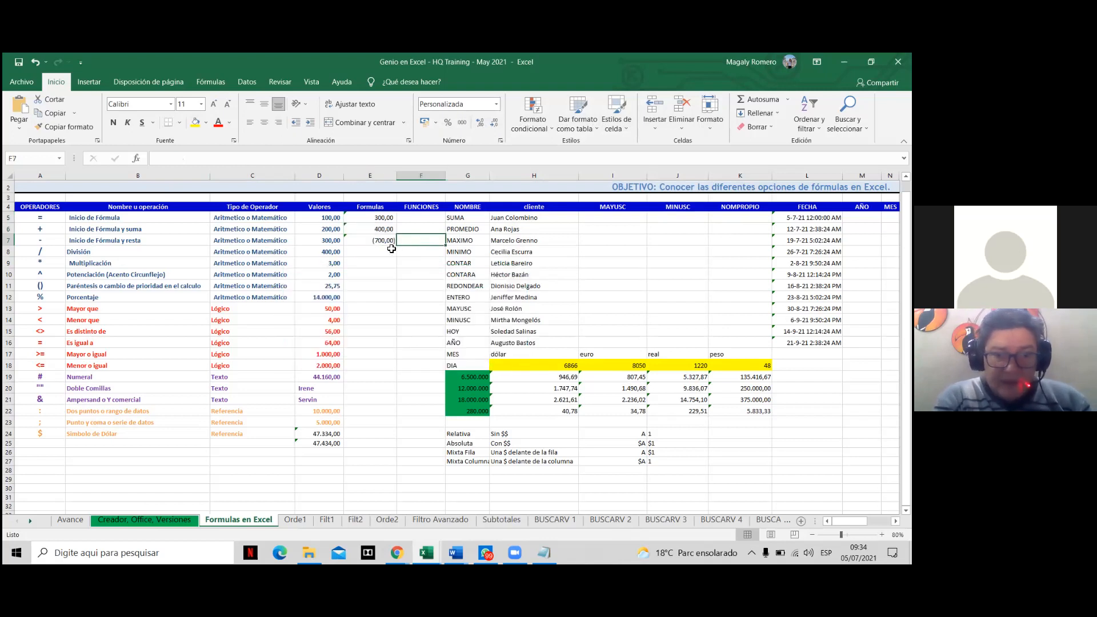
Examine the Personalizada format codes for the formula cells E5:E7, comparing the variants that put negative values in parentheses.
left_click_drag(382, 219, 382, 241)
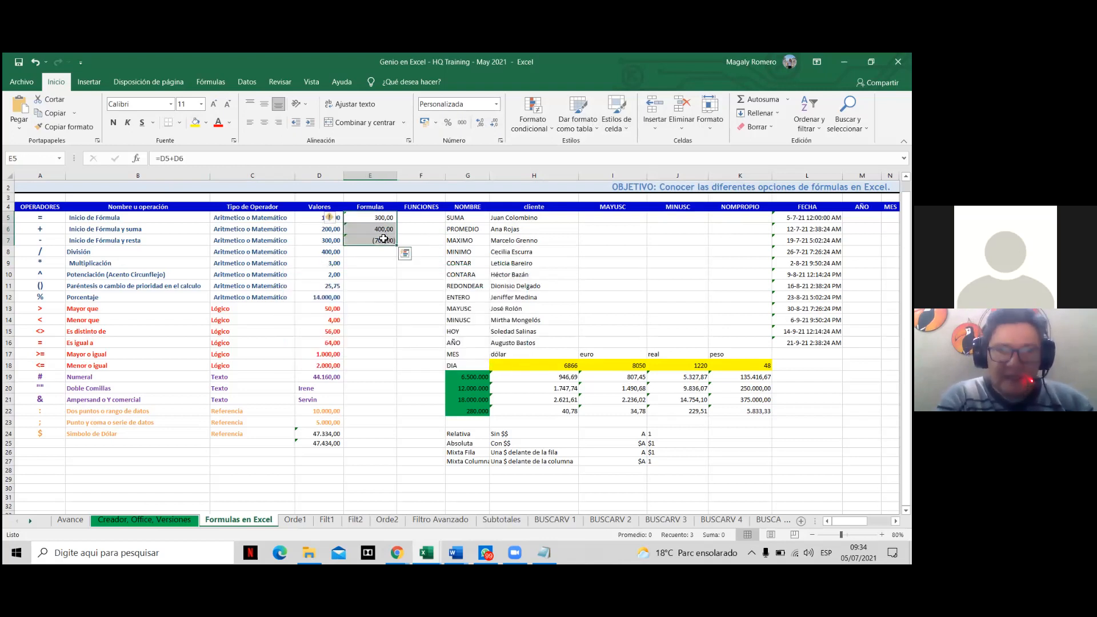
key("ctrl+1")
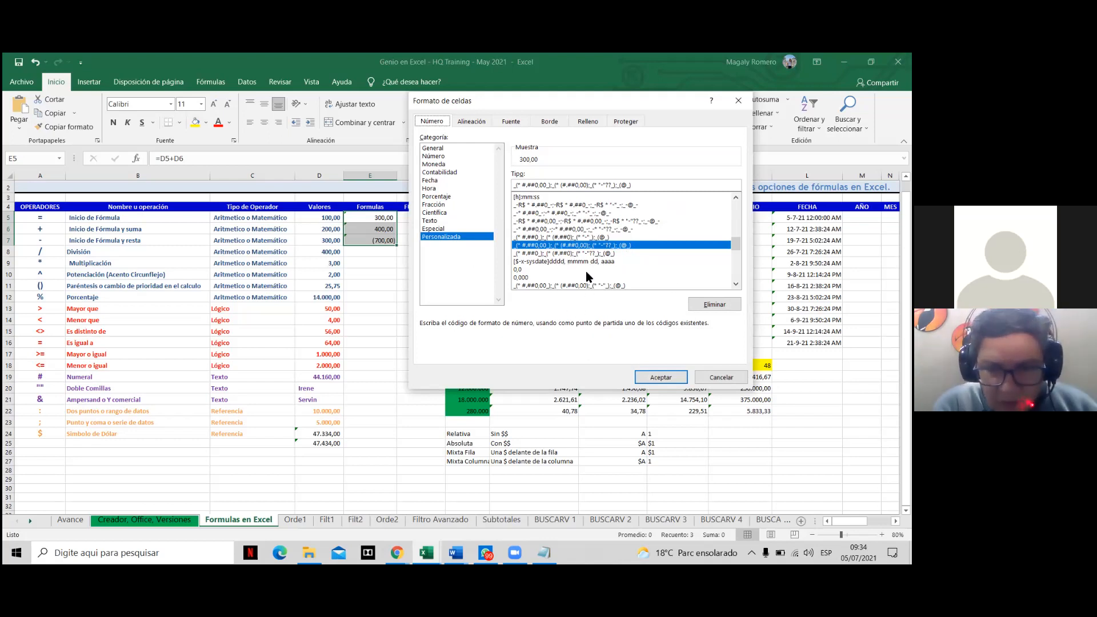
scroll(589, 277, "down", 1)
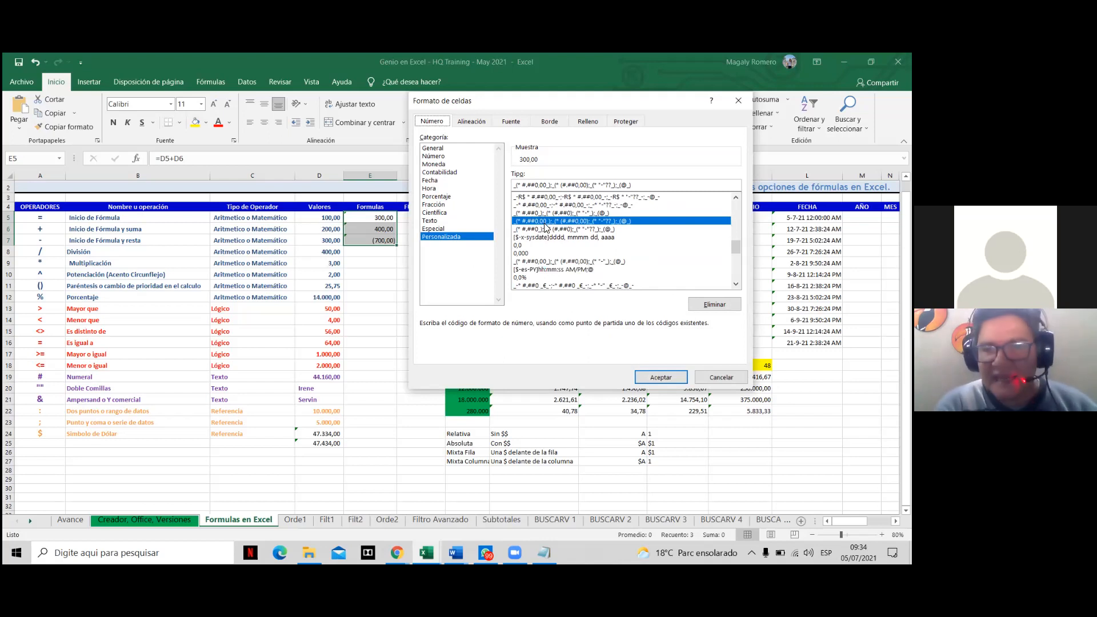
left_click(557, 261)
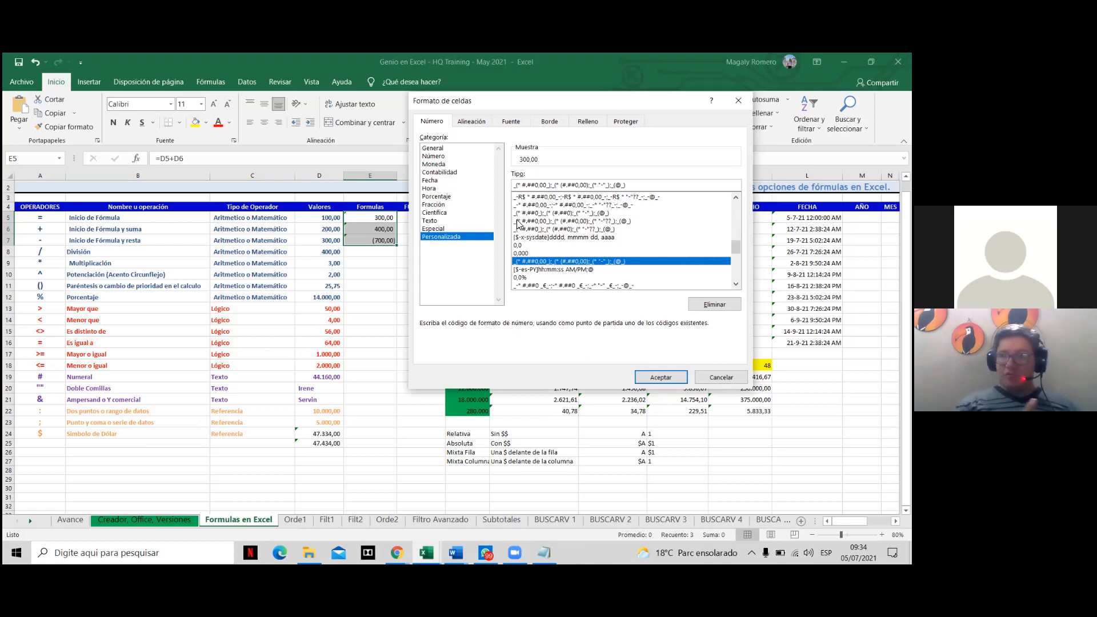
scroll(614, 270, "down", 1)
scroll(607, 262, "down", 1)
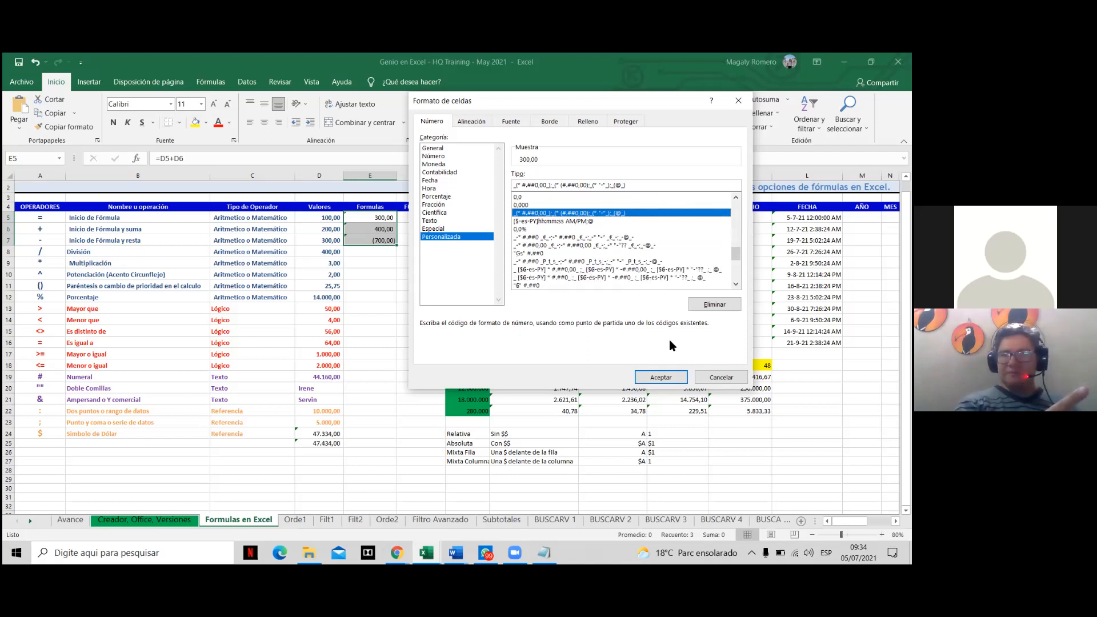
Format E5:E7 as Número with 2 decimals, the thousands separator, and negative values in red with a minus sign.
left_click(450, 156)
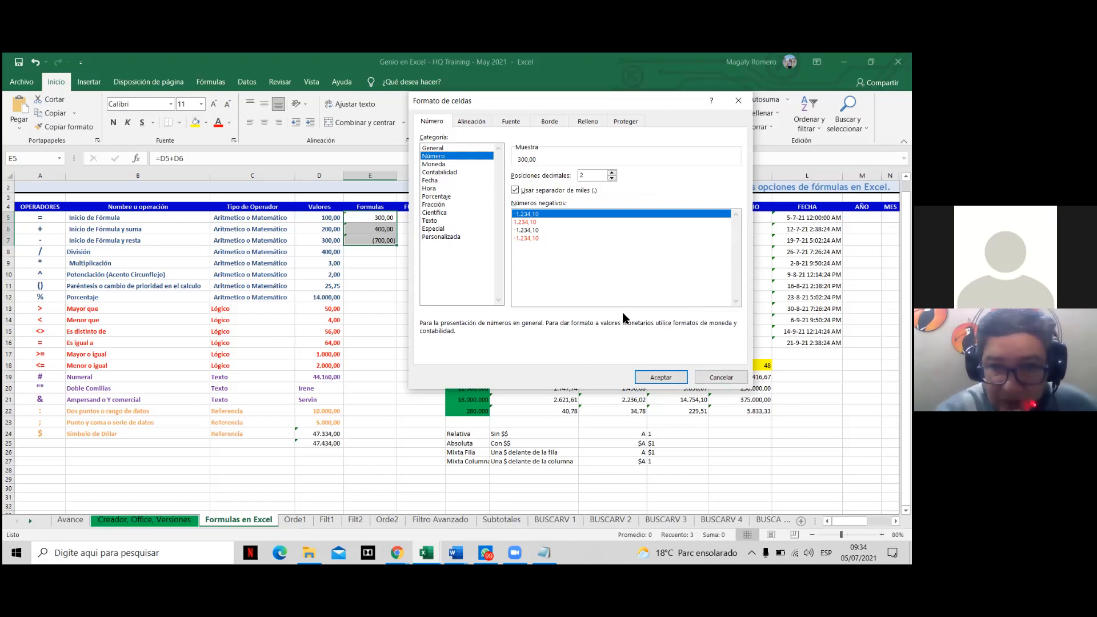
left_click(528, 239)
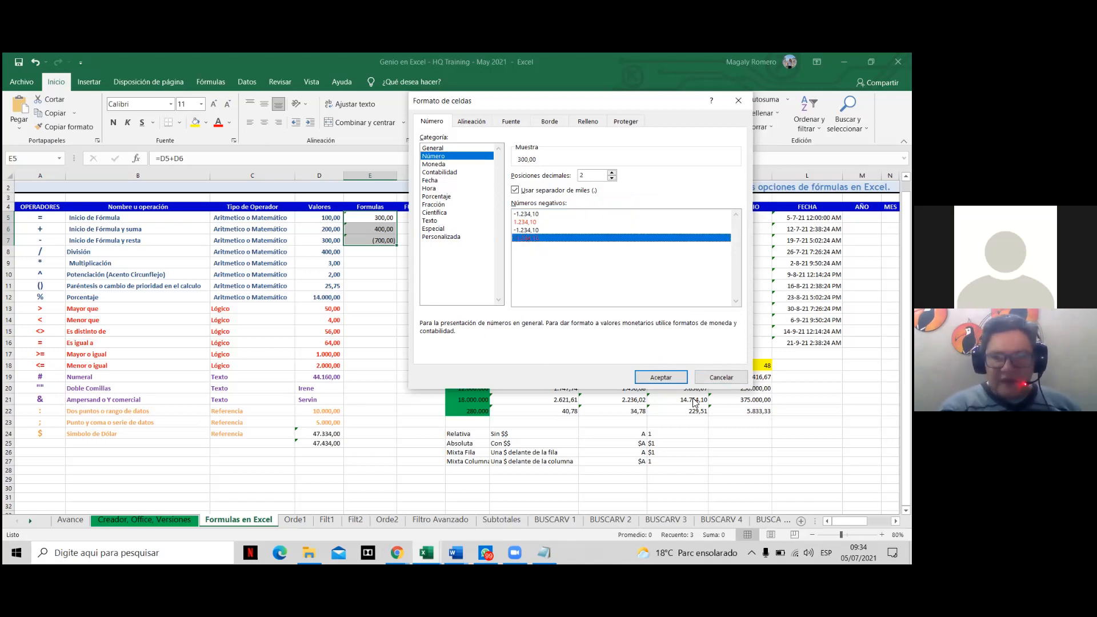
left_click(661, 377)
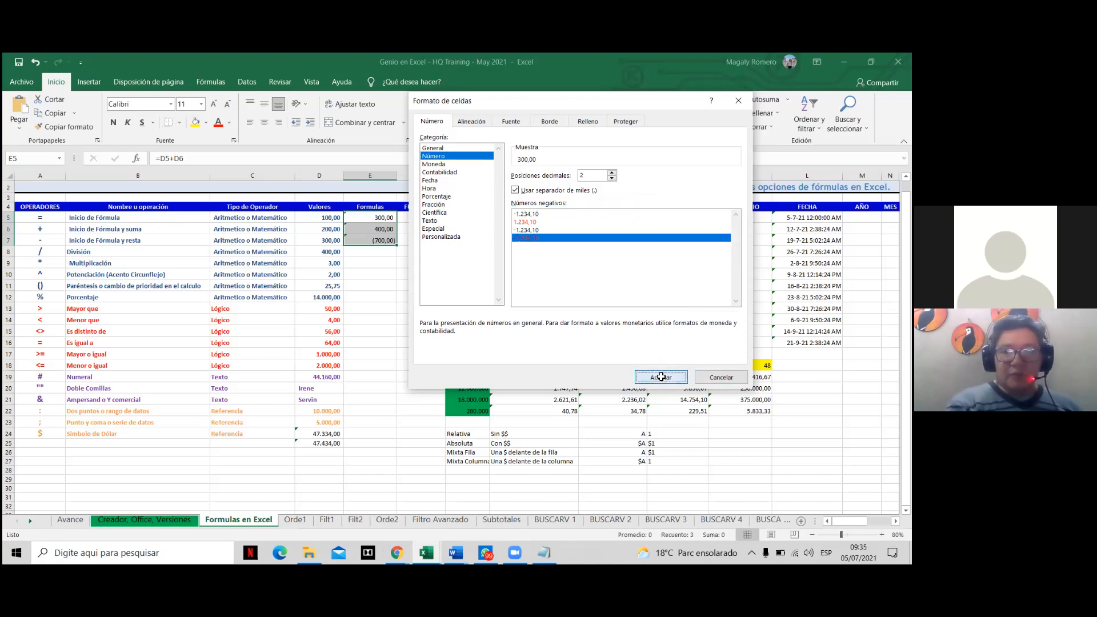
left_click(382, 263)
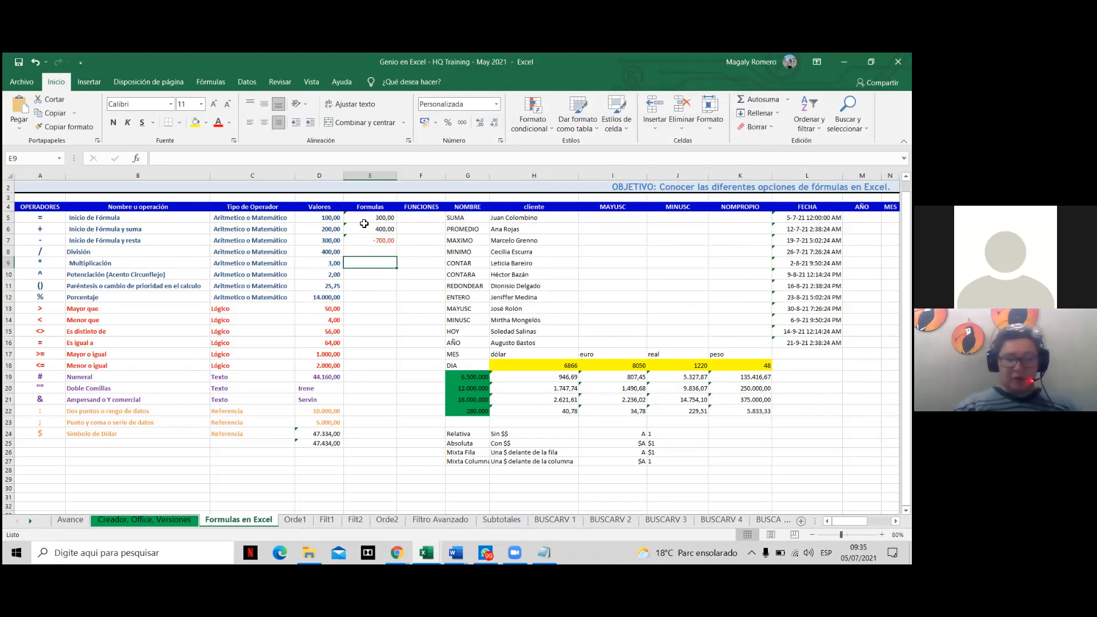
Check the number format and alignment of the formula results in E5, E6 and E7, one by one.
left_click(365, 222)
left_click(365, 230)
left_click(371, 241)
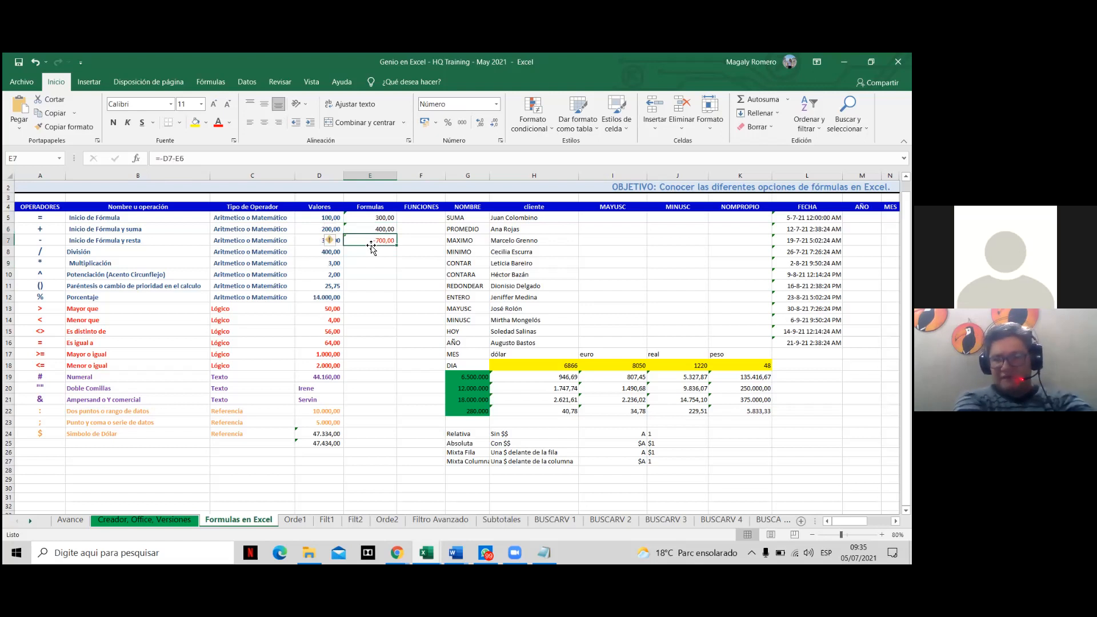
left_click(366, 230)
left_click(368, 222)
left_click(369, 229)
left_click(373, 242)
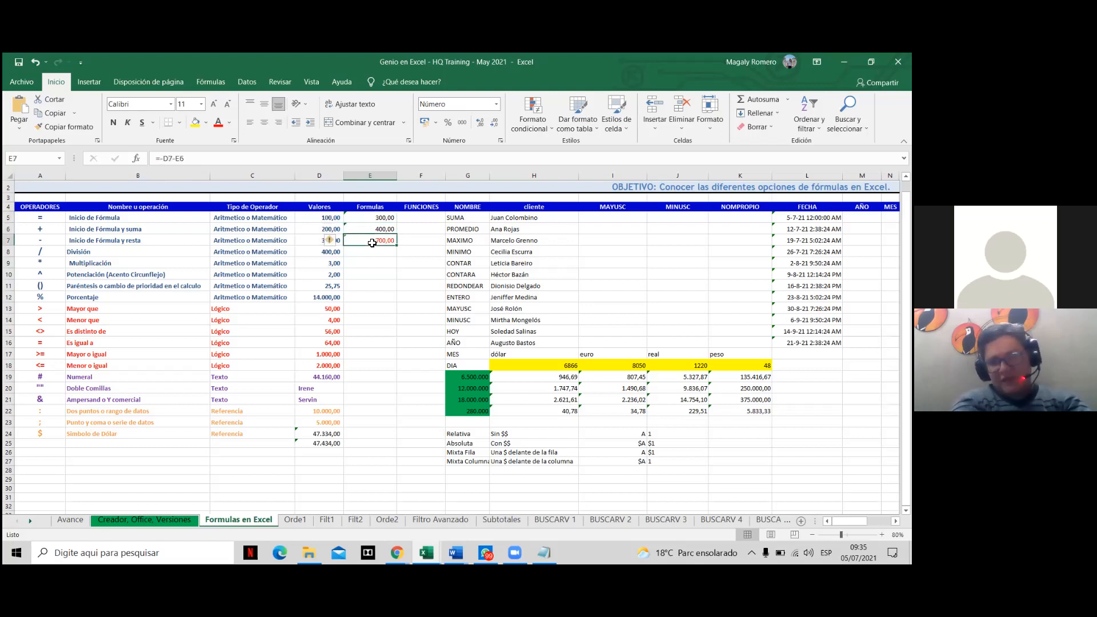
left_click(375, 254)
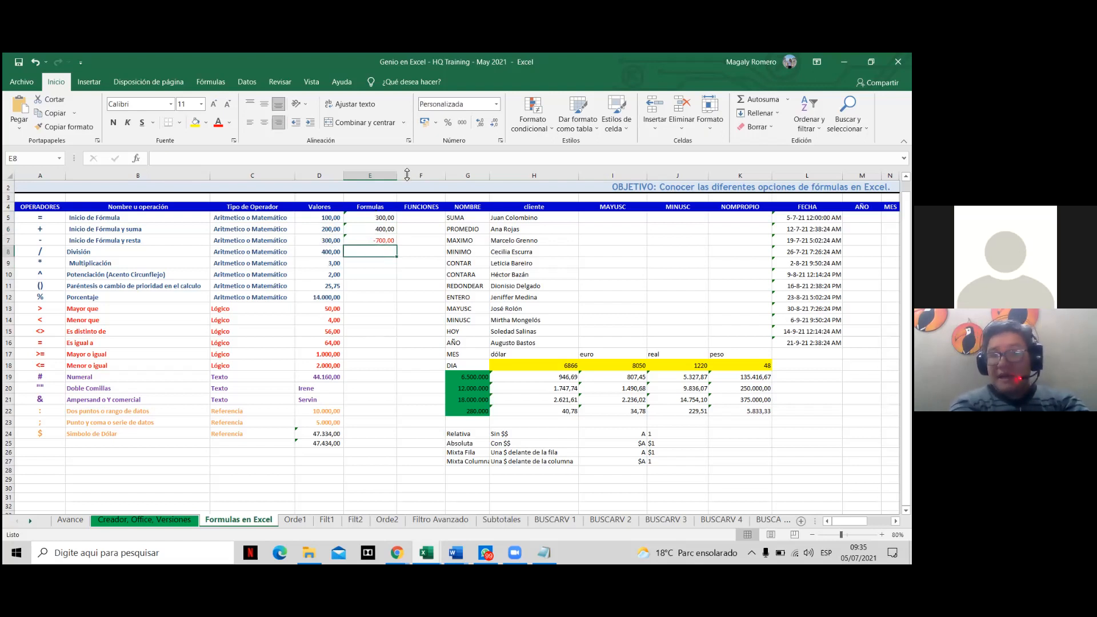
Format E5:E7 as Moneda with the R$ symbol and show negative values in red with a minus sign.
left_click_drag(391, 220, 394, 253)
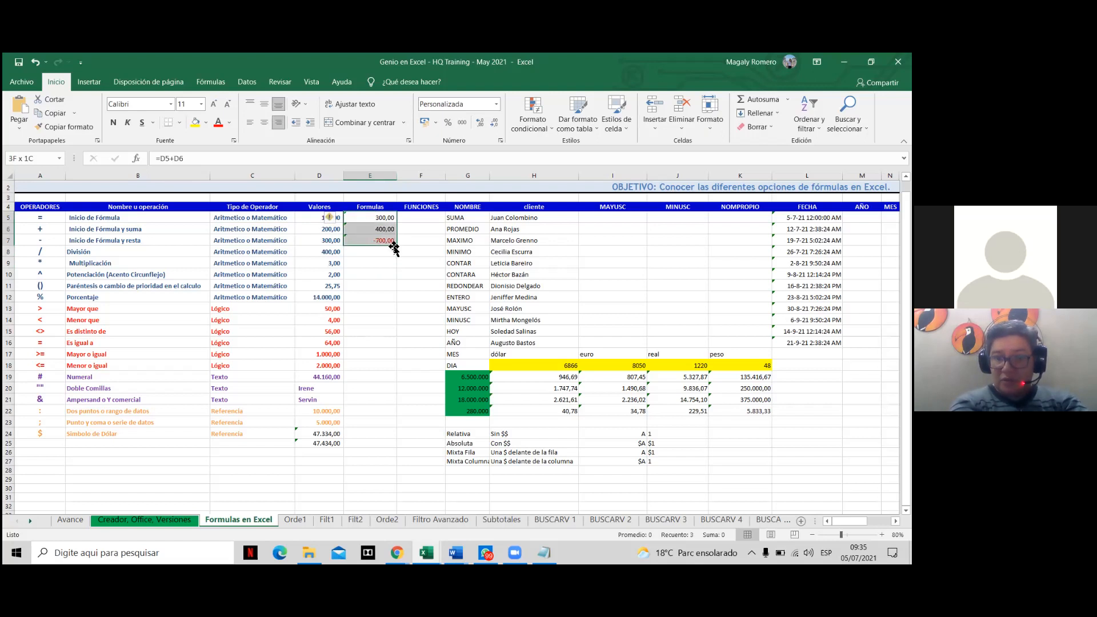
left_click(497, 104)
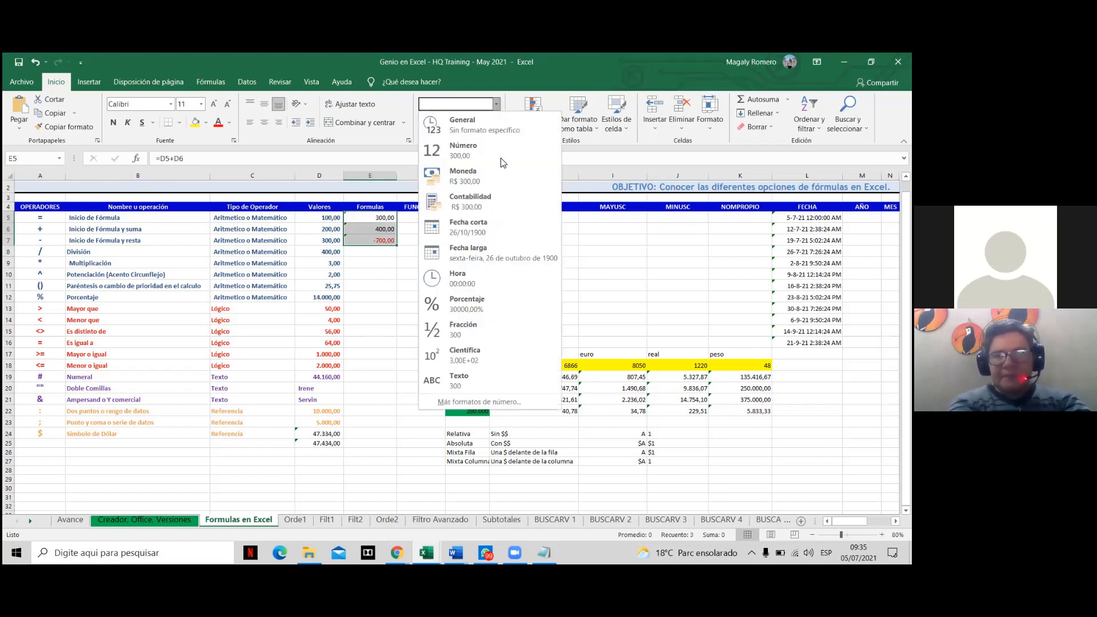
left_click(450, 178)
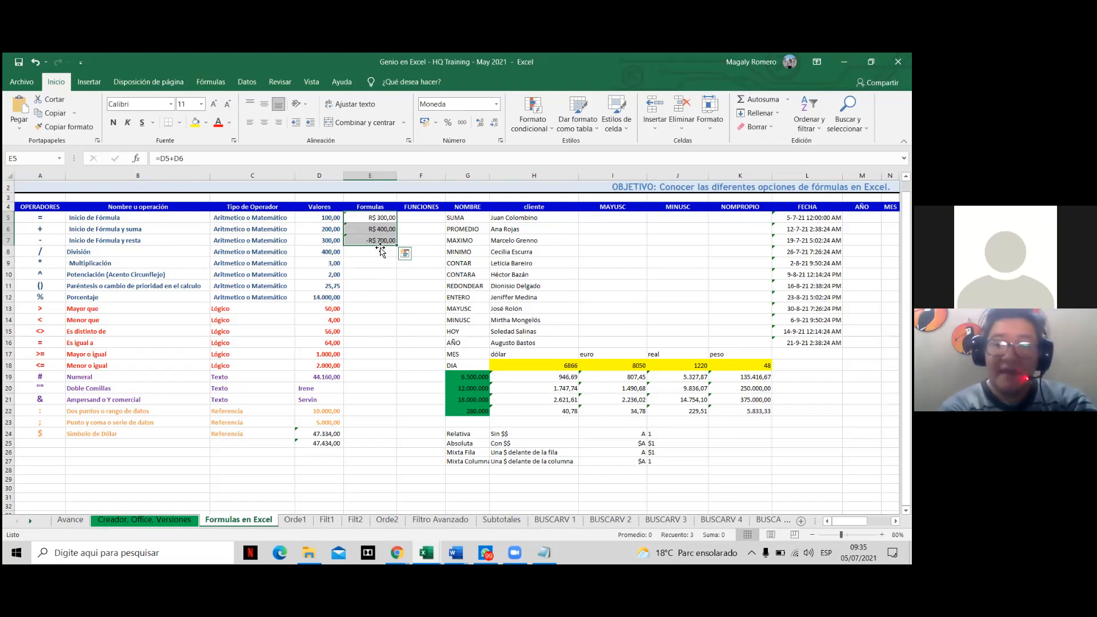
key("ctrl+1")
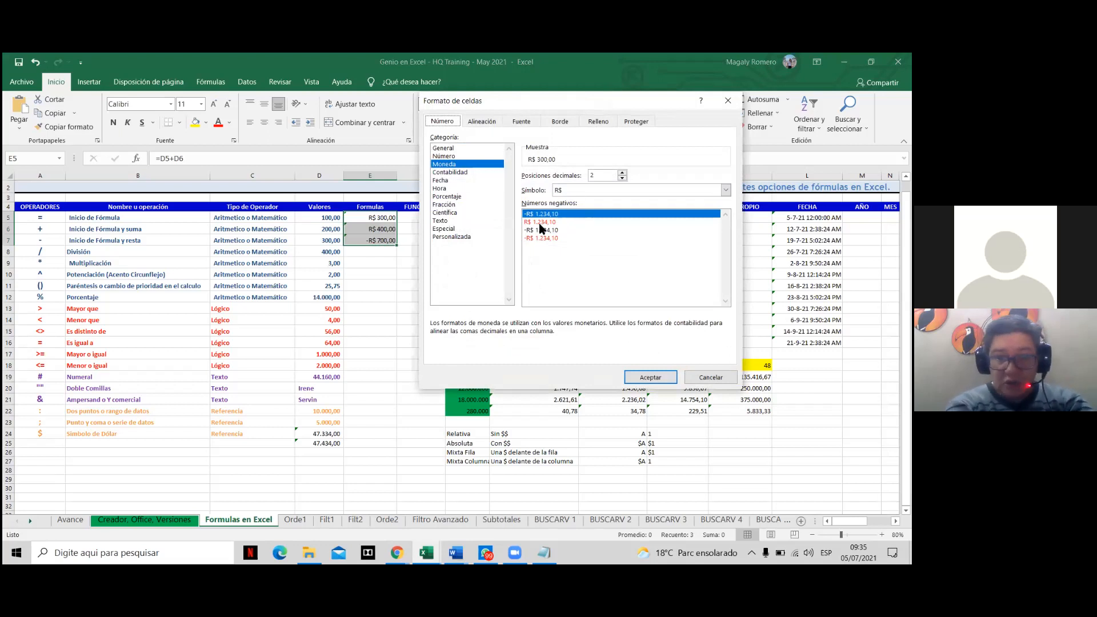
left_click(539, 238)
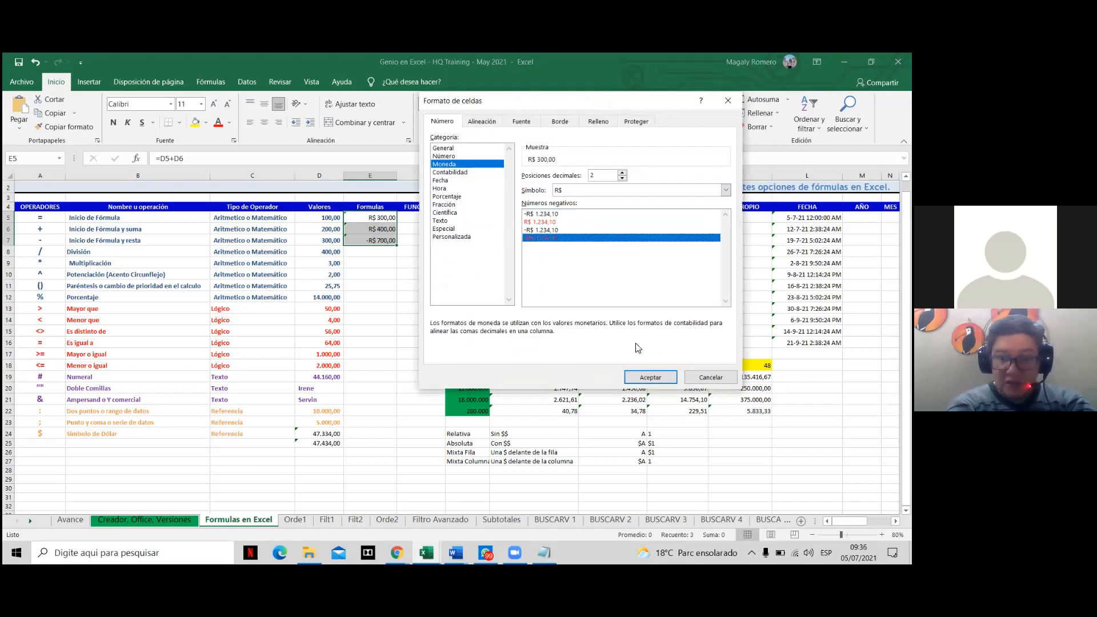
left_click(657, 378)
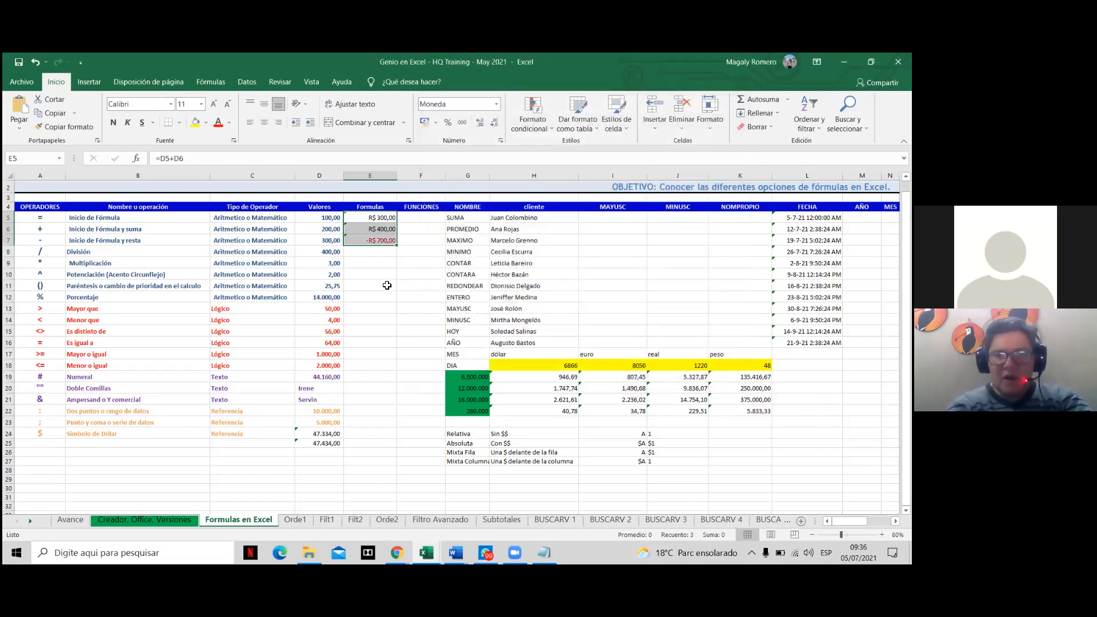
left_click(364, 274)
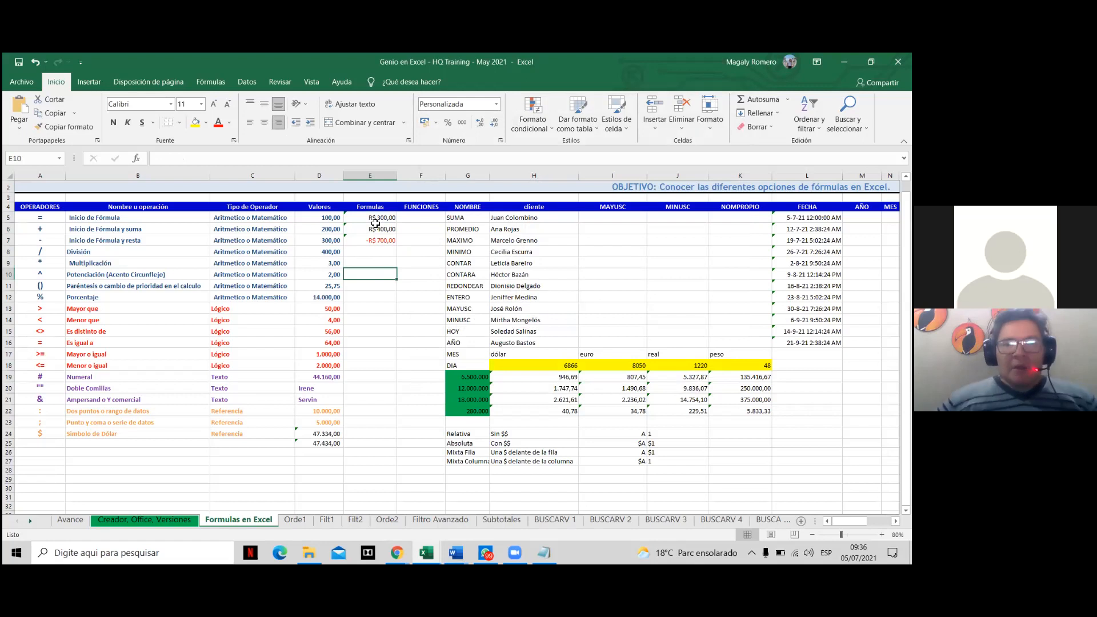
Try starting the División entry in E8 with a plus sign, an equals sign and a slash, clearing each one.
left_click(371, 253)
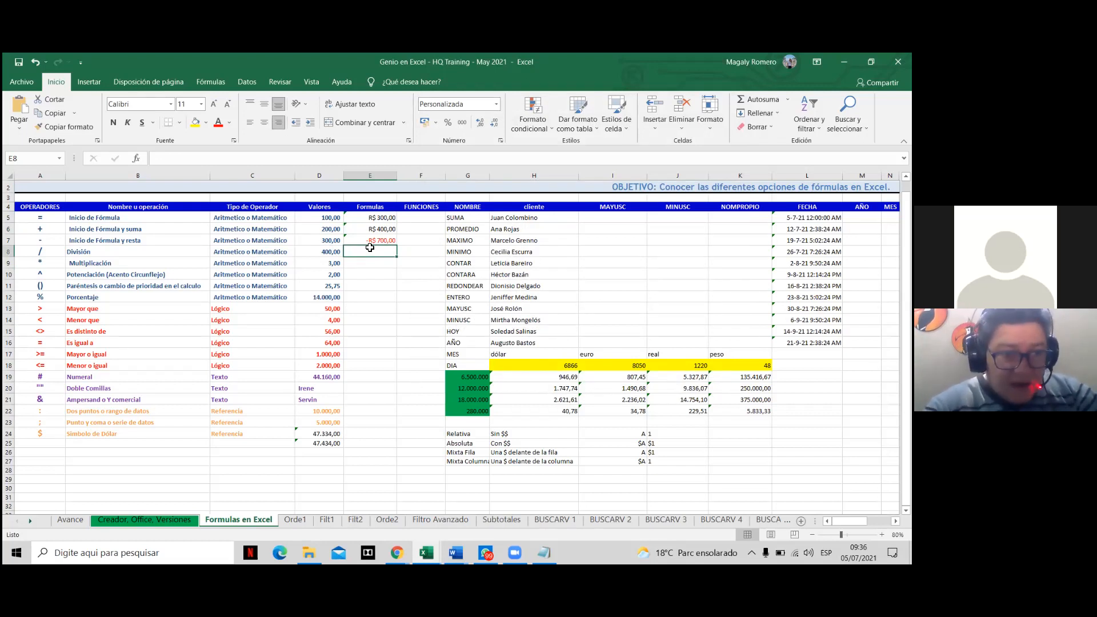
type("+")
key("BackSpace")
type("=")
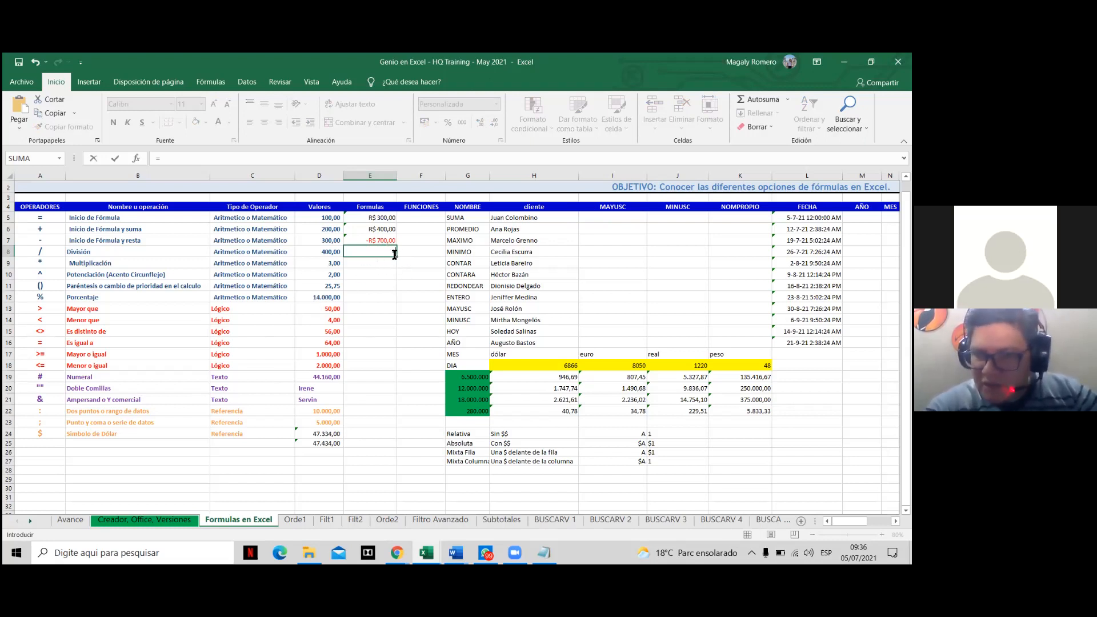
key("BackSpace")
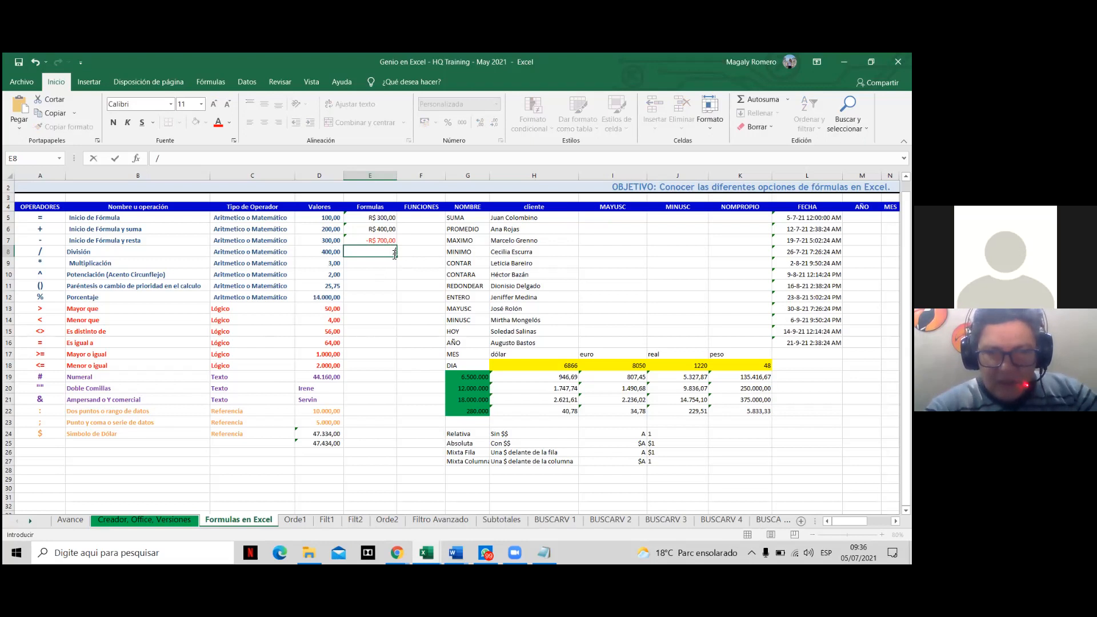
left_click(415, 281)
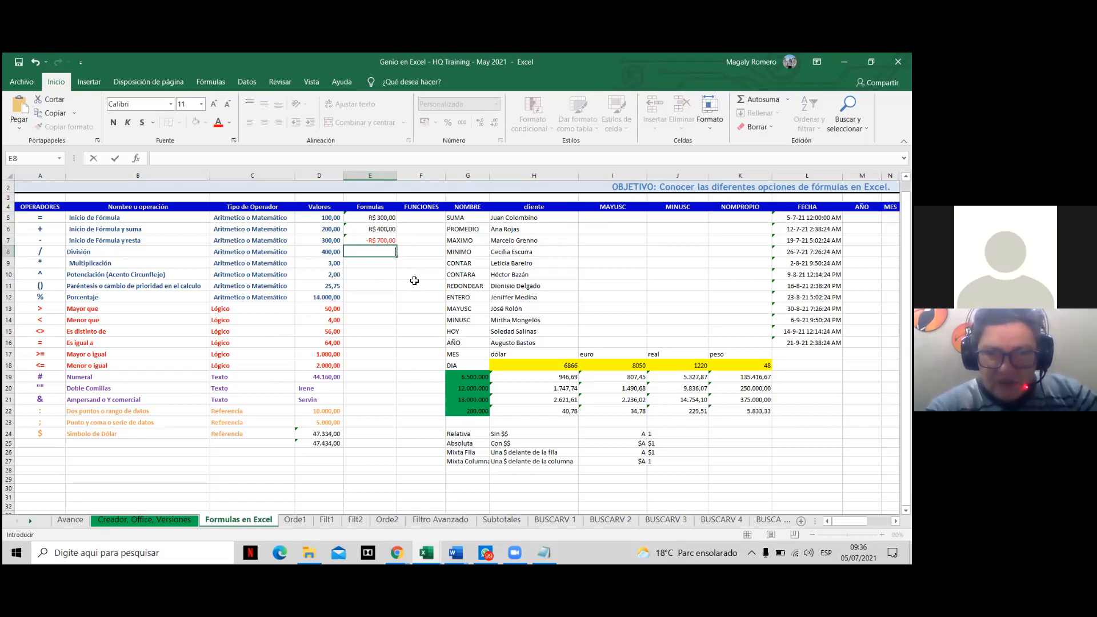
Check the empty content of E8 for editing, leave it blank, and display the ribbon's access-key hints from that cell.
left_click(379, 251)
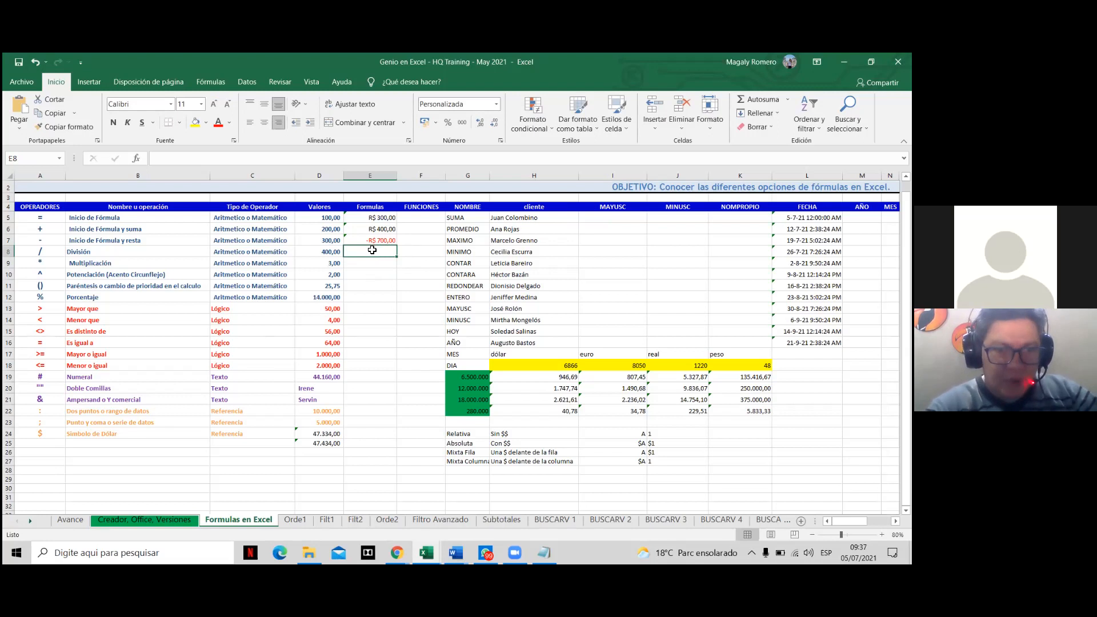
left_click(184, 157)
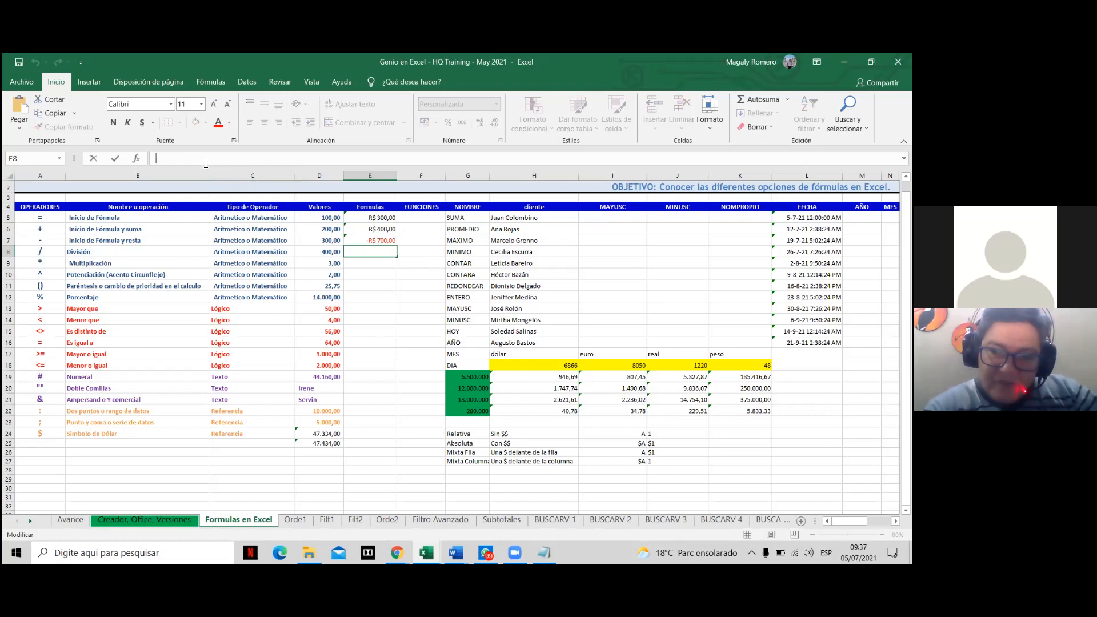
left_click(387, 257)
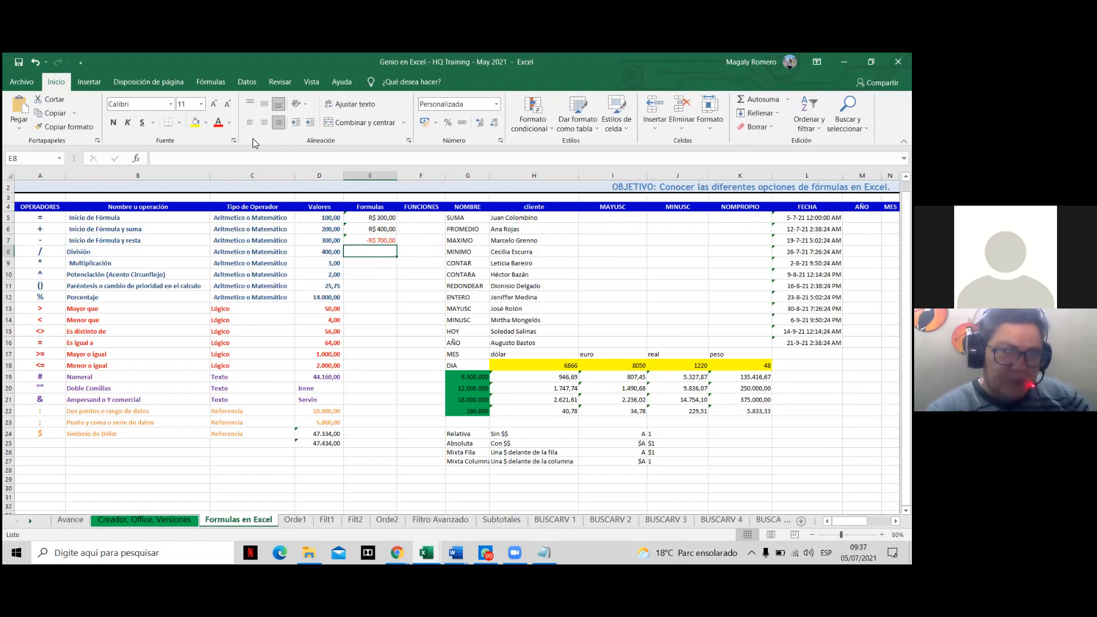
key("alt")
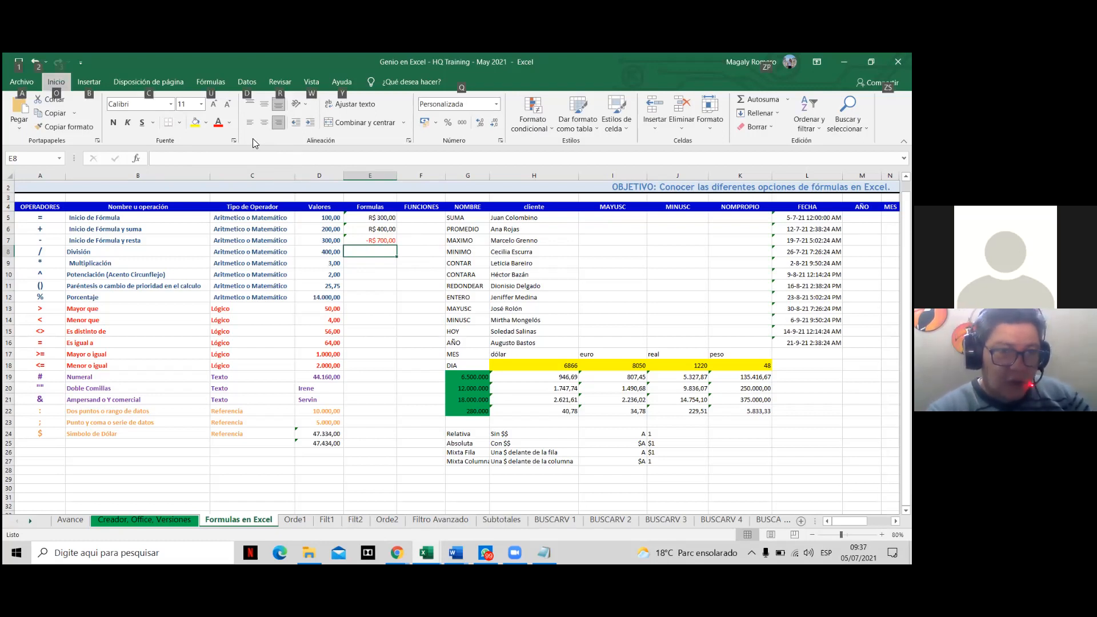